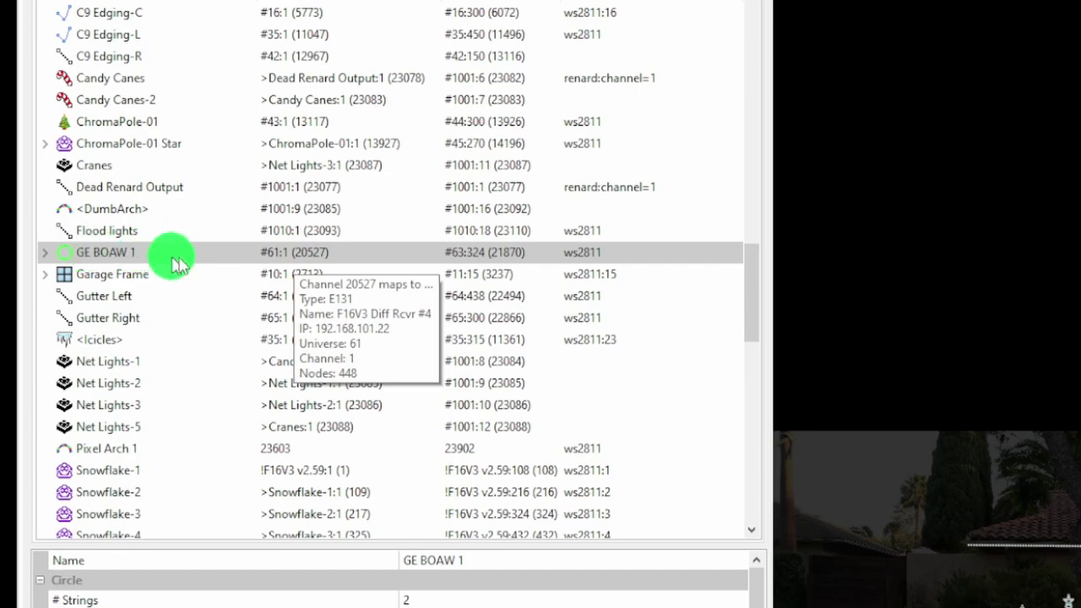
# Step: Deselect GE BOAW 1 to show the House_2018.jpg background settings, brightness 20
pyautogui.scroll(12, 168, 253)
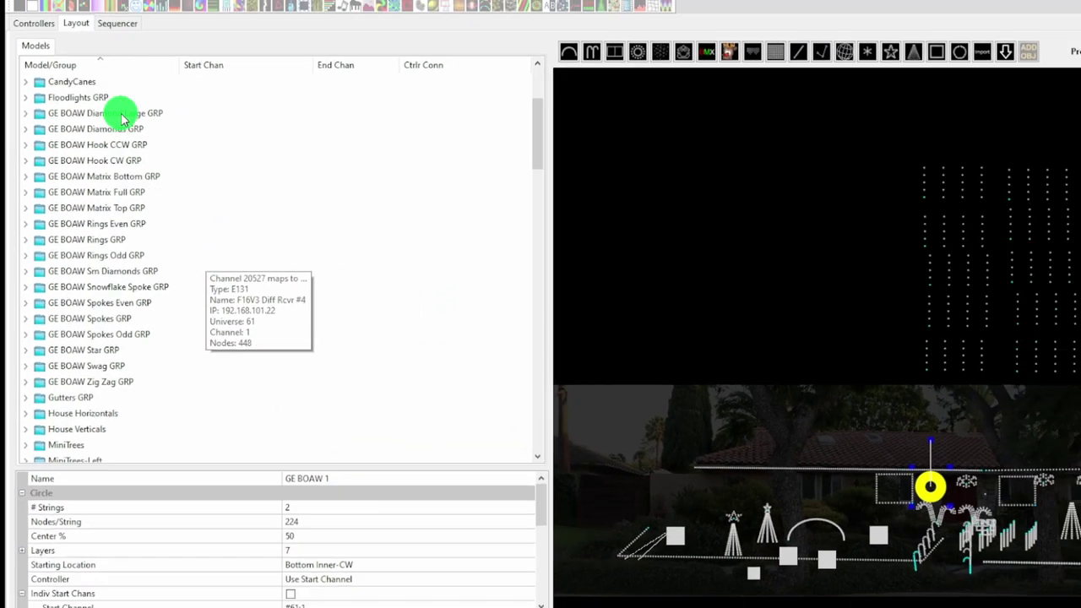
pyautogui.scroll(1, 121, 118)
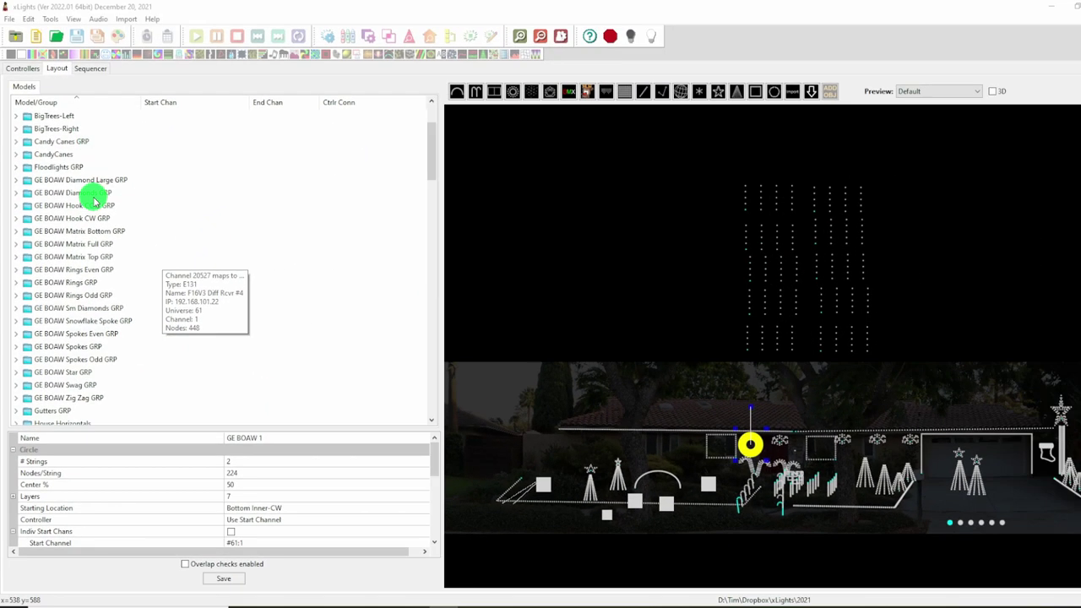
pyautogui.click(907, 118)
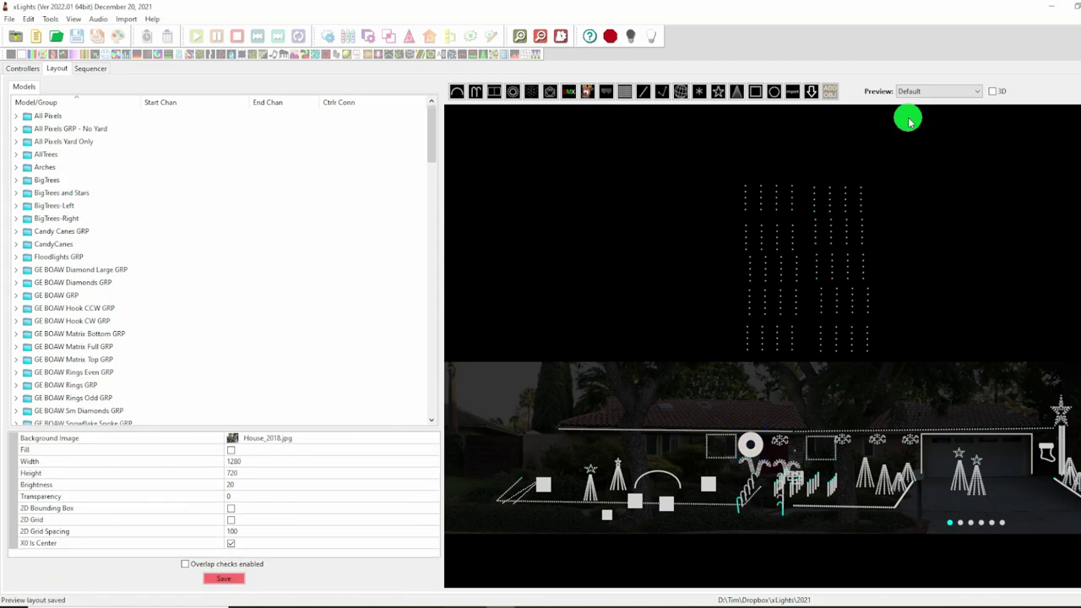
# Step: Switch the layout to the Demo preview and collapse Boscoyo Studio in the vendor model catalogue
pyautogui.click(912, 90)
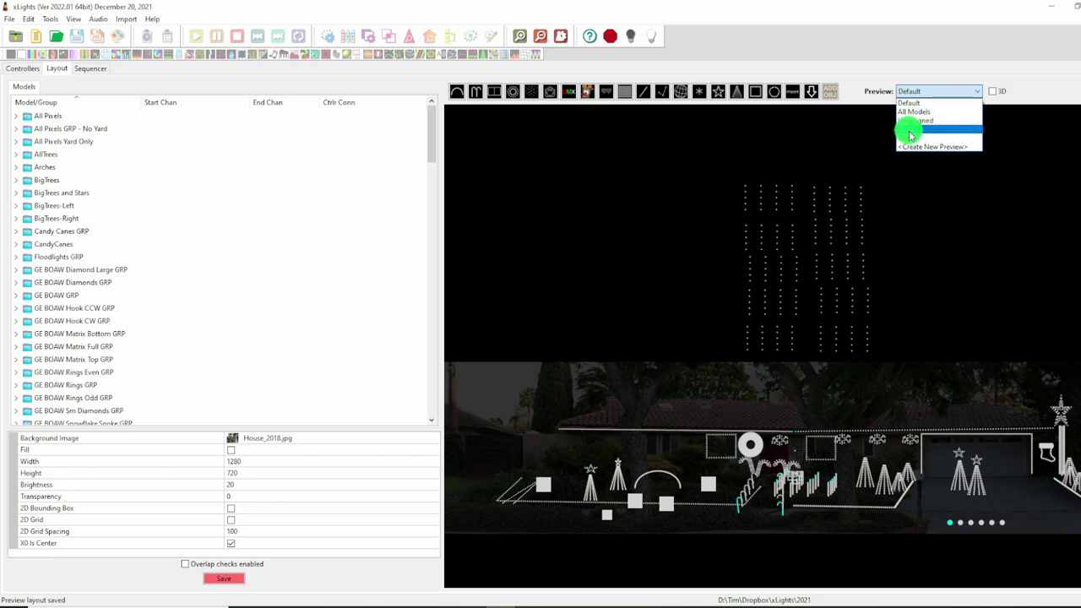
pyautogui.click(910, 131)
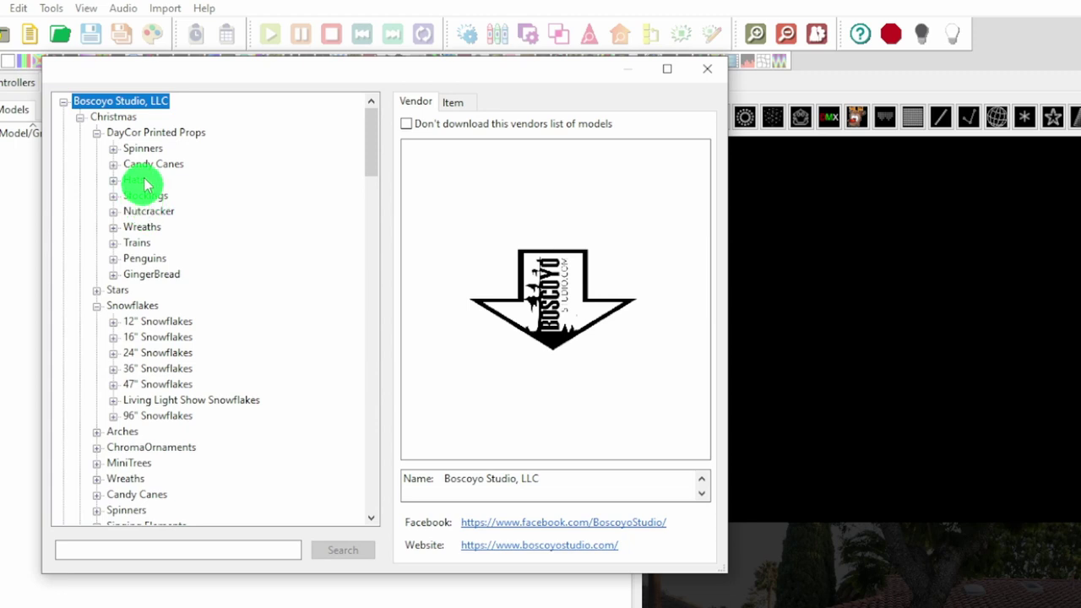
pyautogui.click(66, 103)
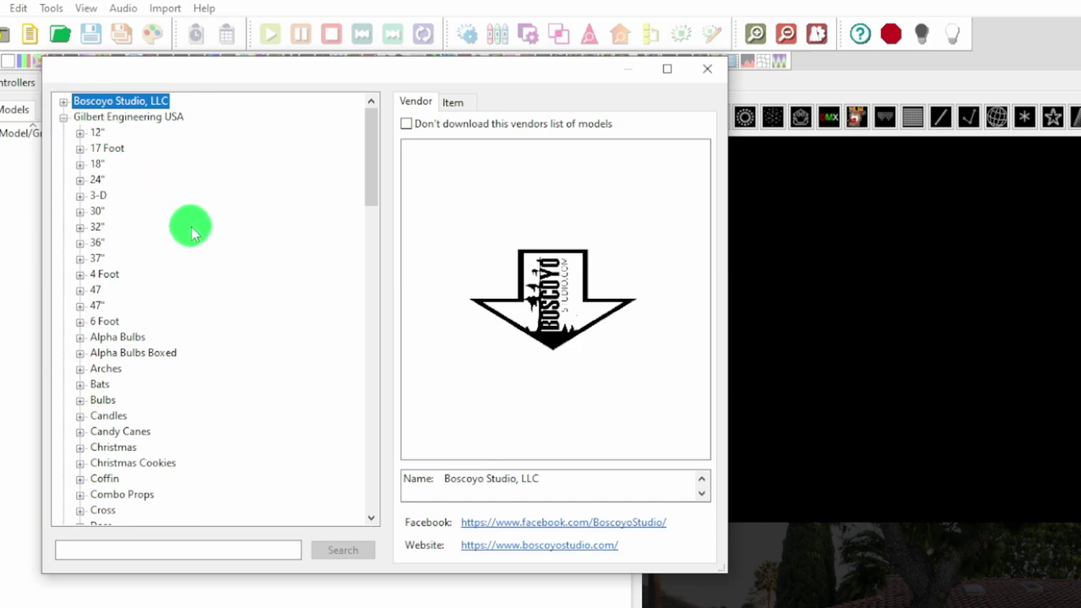
# Step: Import Gilbert Engineering's High Density MOAW wreath into the Demo preview as GE MOAW 1
pyautogui.scroll(-5, 188, 224)
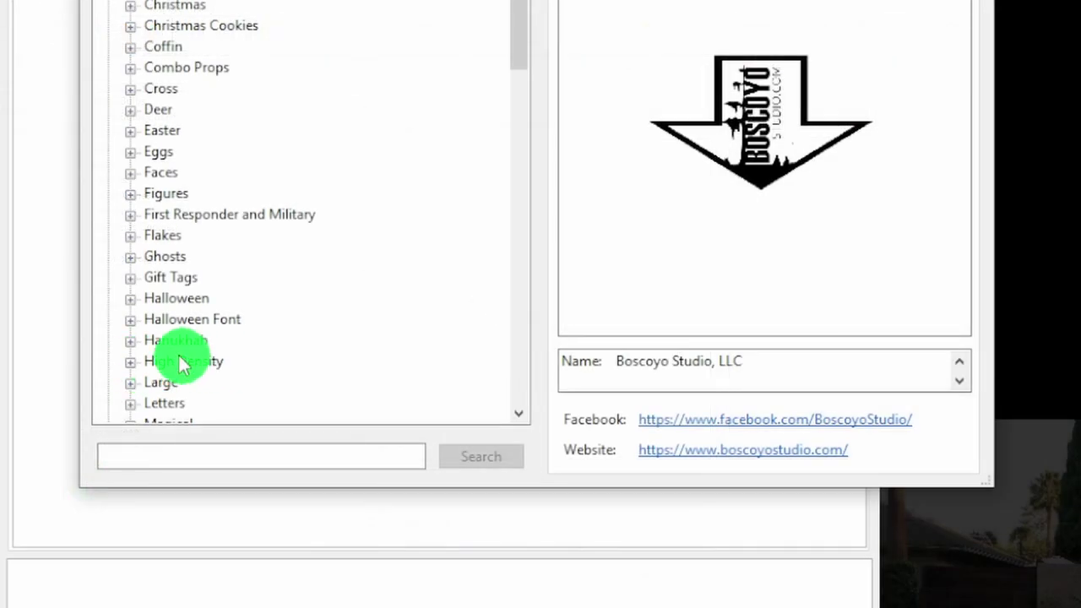
pyautogui.scroll(-10, 236, 369)
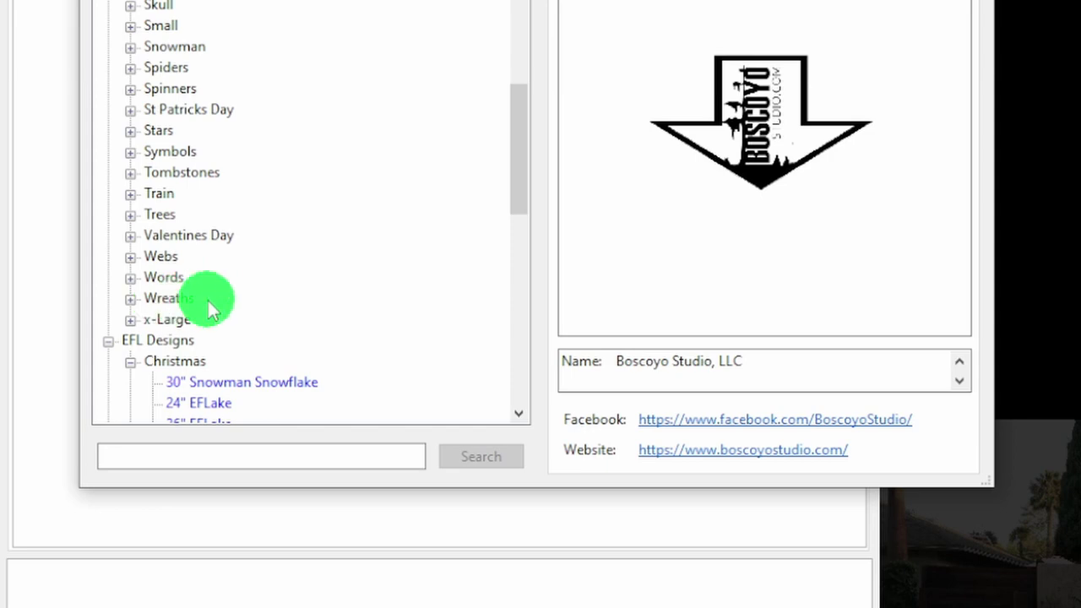
pyautogui.click(121, 299)
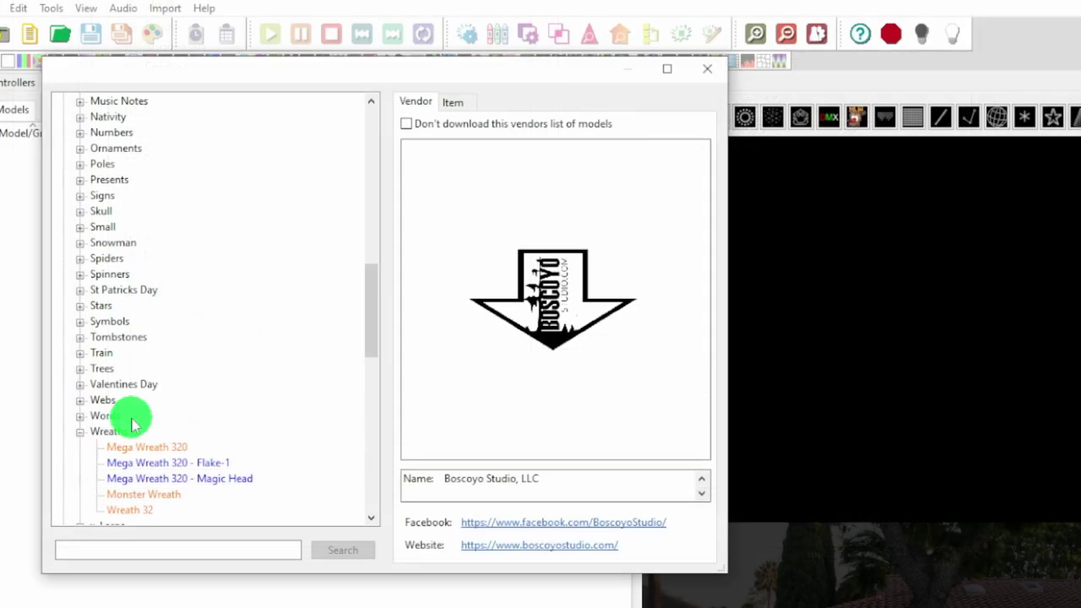
pyautogui.scroll(8, 203, 266)
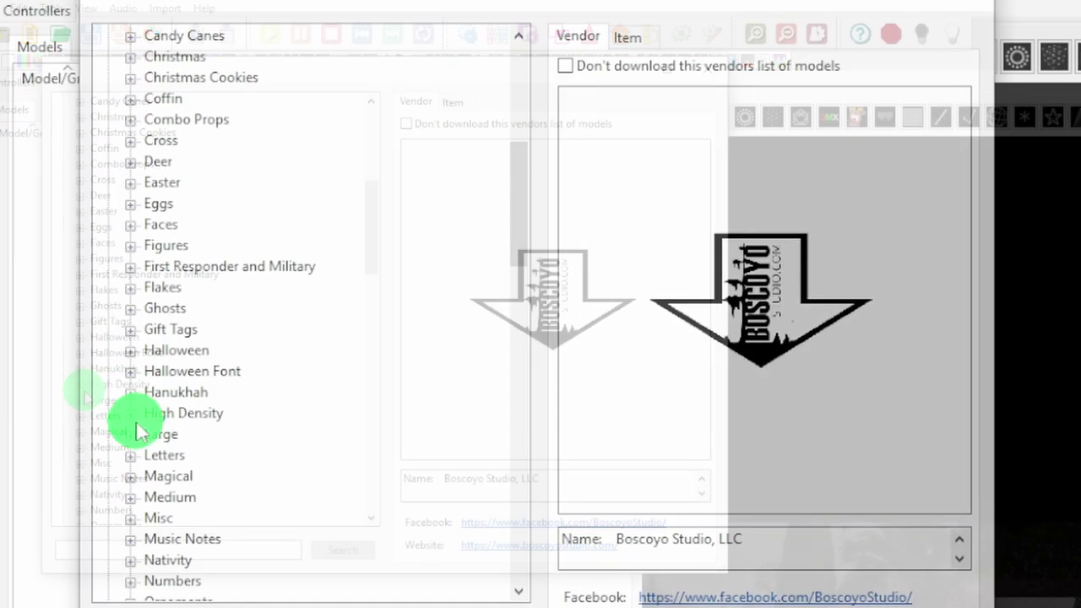
pyautogui.click(131, 413)
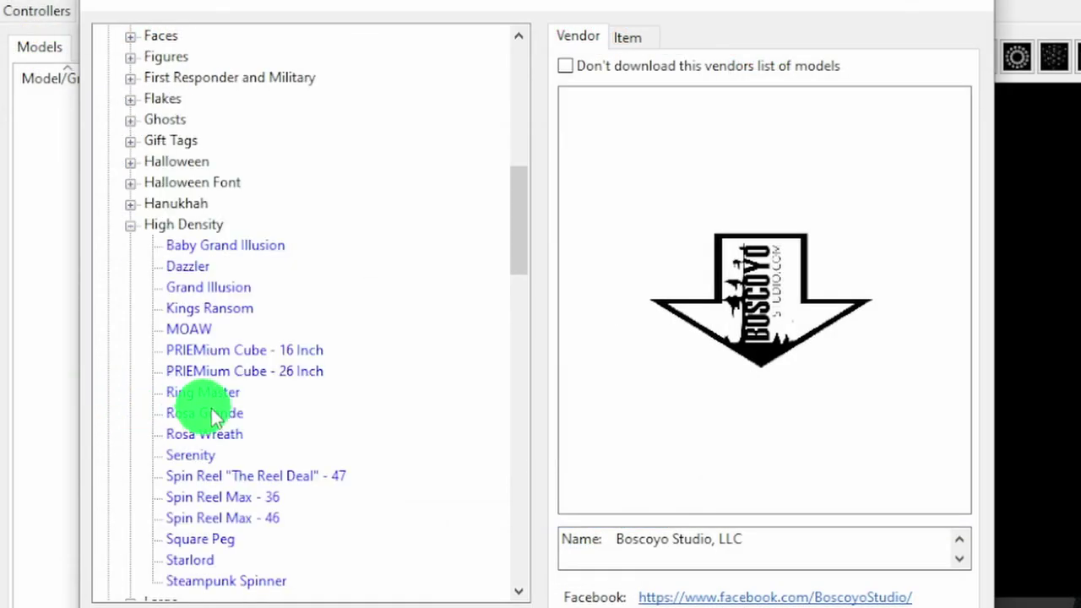
pyautogui.click(186, 329)
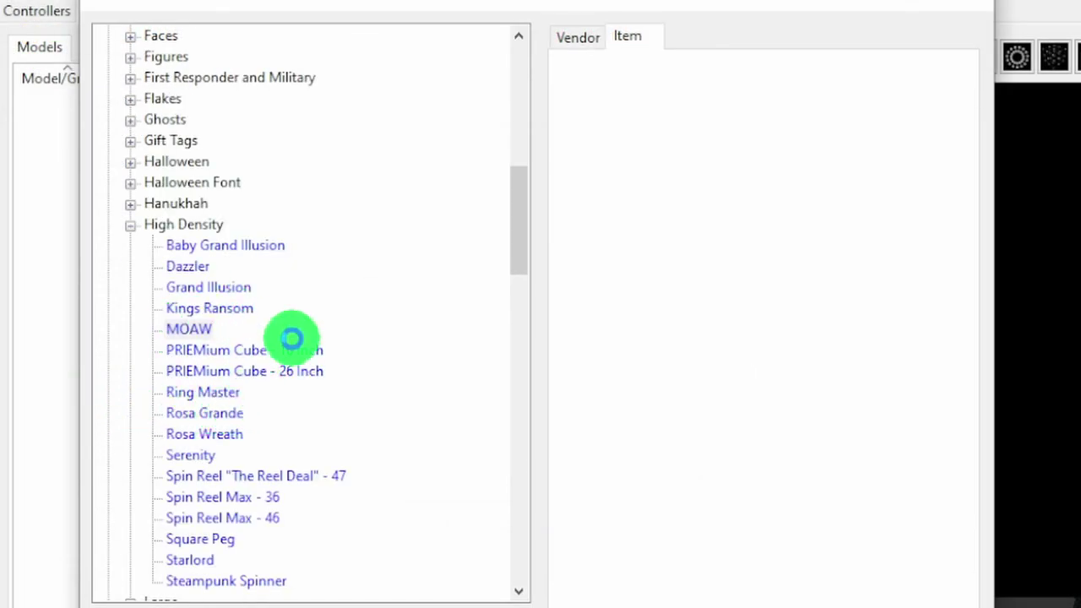
pyautogui.click(292, 336)
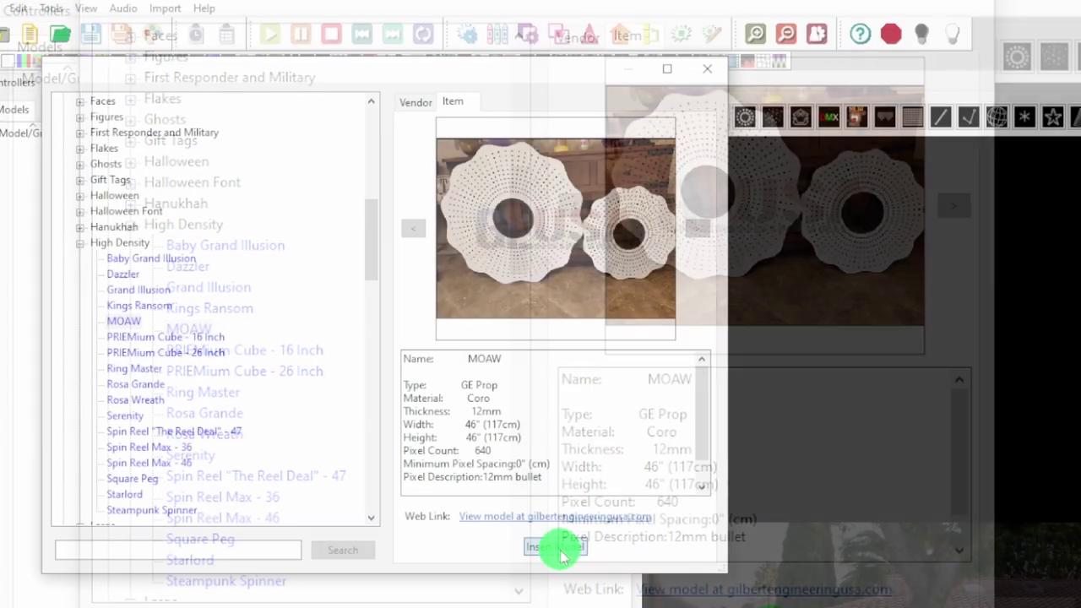
pyautogui.click(793, 606)
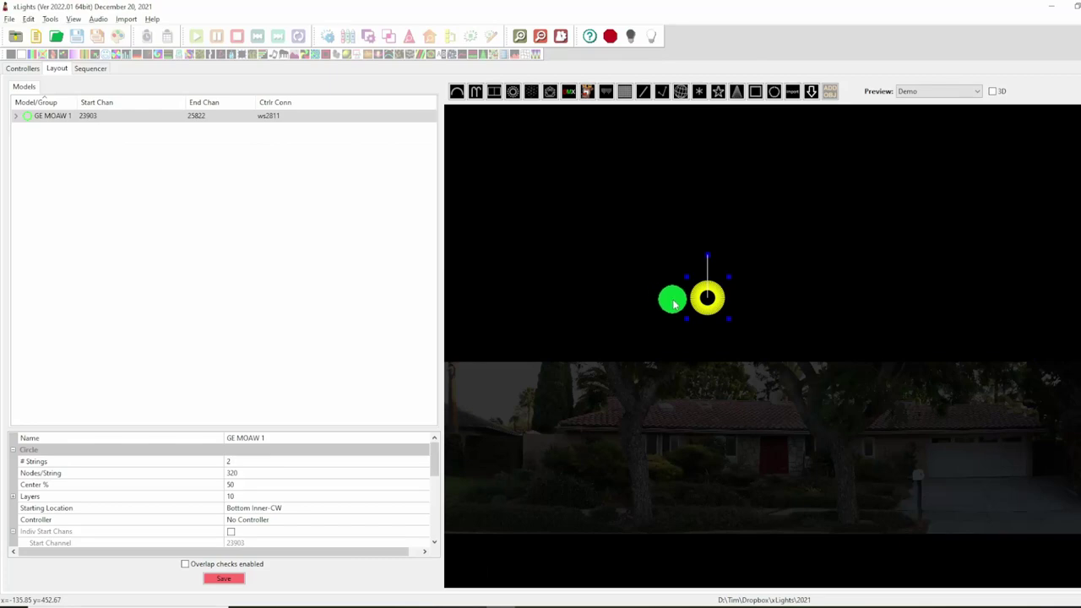
# Step: Zoom into the Demo preview and change GE MOAW 1's Pixel Size from 2 to 4
pyautogui.scroll(6, 673, 302)
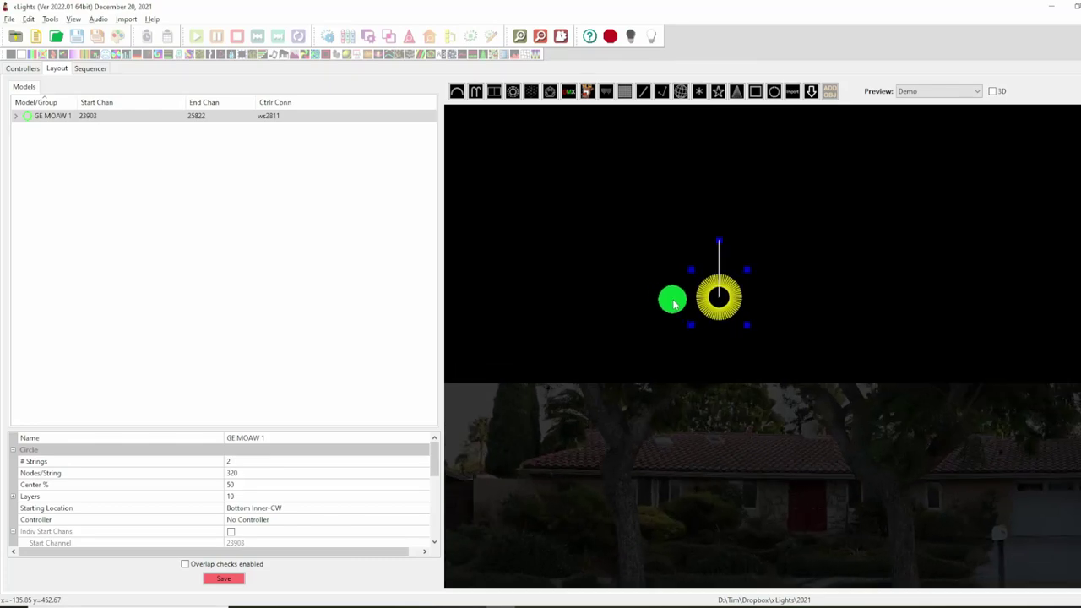
pyautogui.scroll(3, 673, 302)
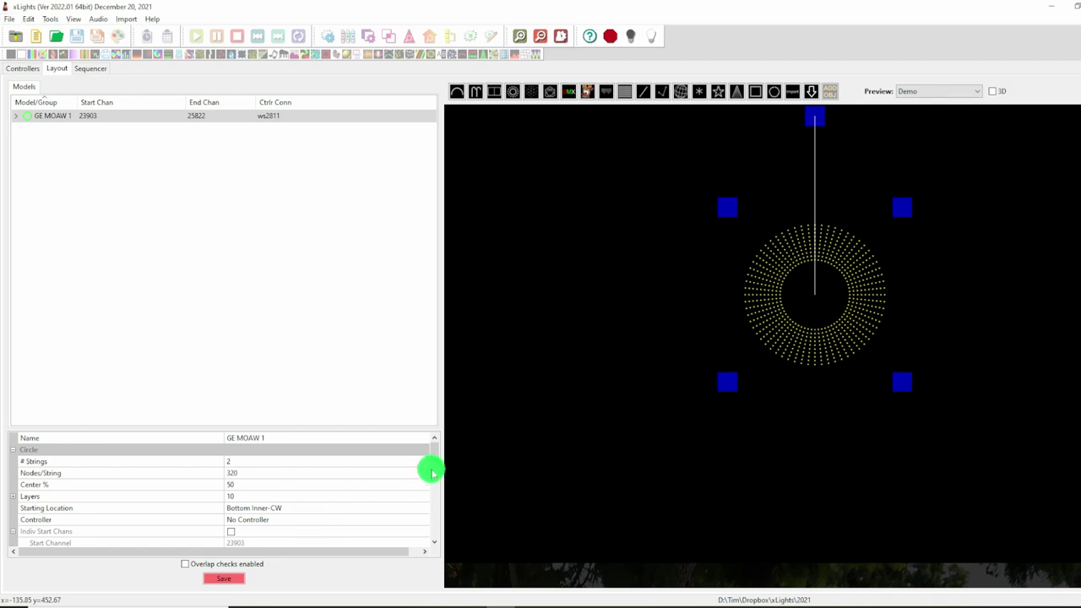
pyautogui.moveTo(429, 468); pyautogui.dragTo(431, 533)
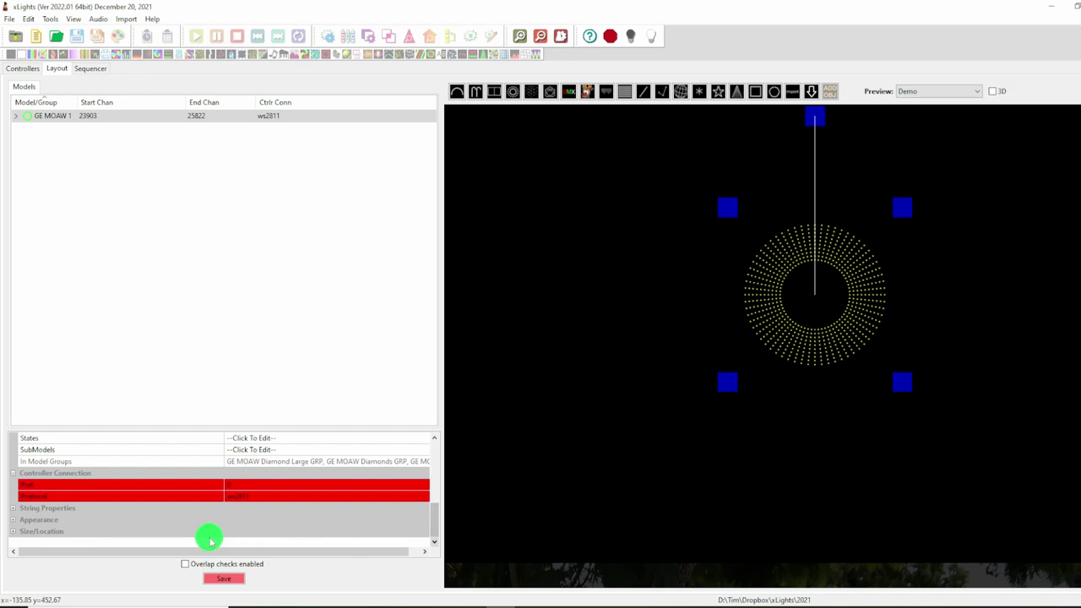
pyautogui.click(13, 517)
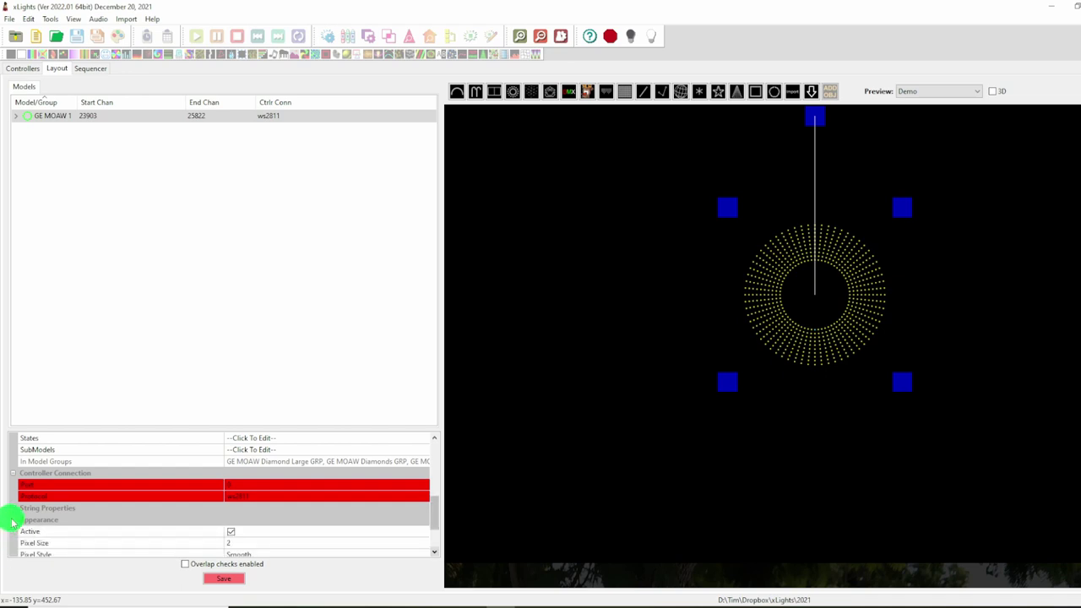
pyautogui.click(238, 541)
pyautogui.doubleClick(252, 546)
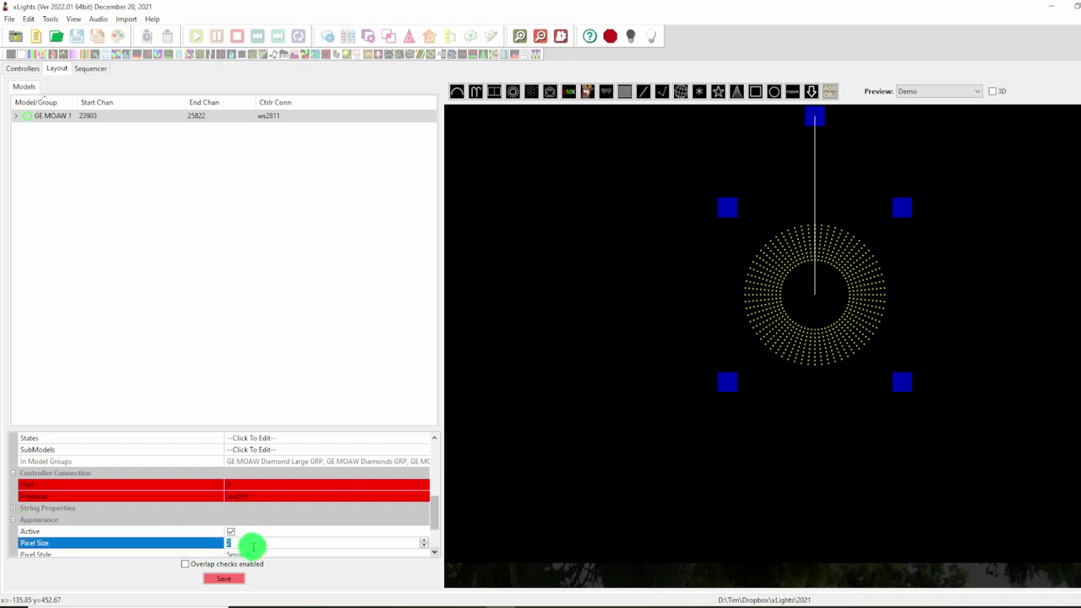
pyautogui.write('4')
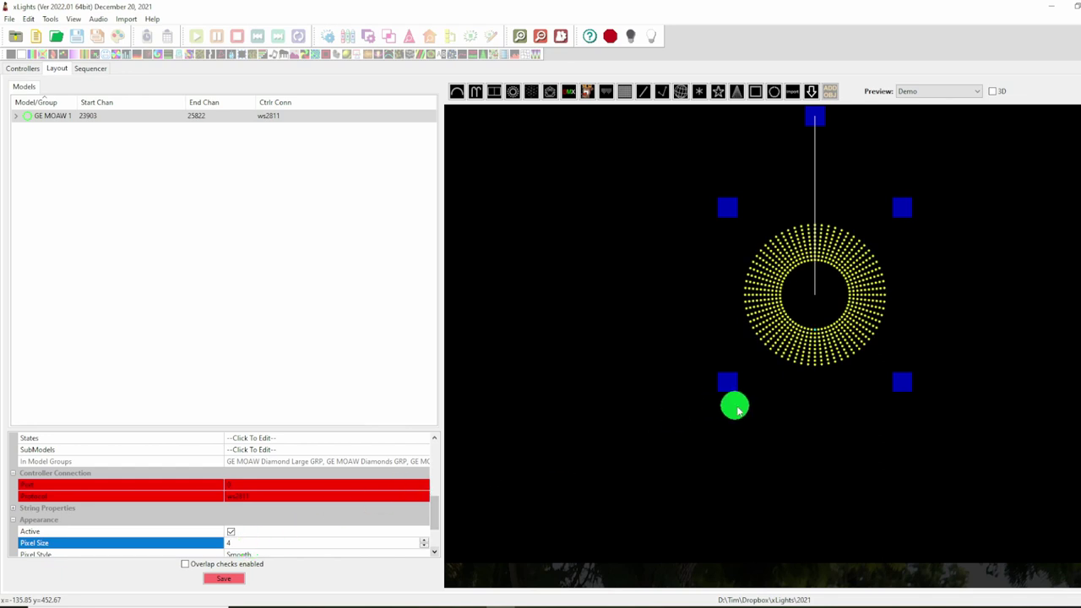
pyautogui.click(800, 296)
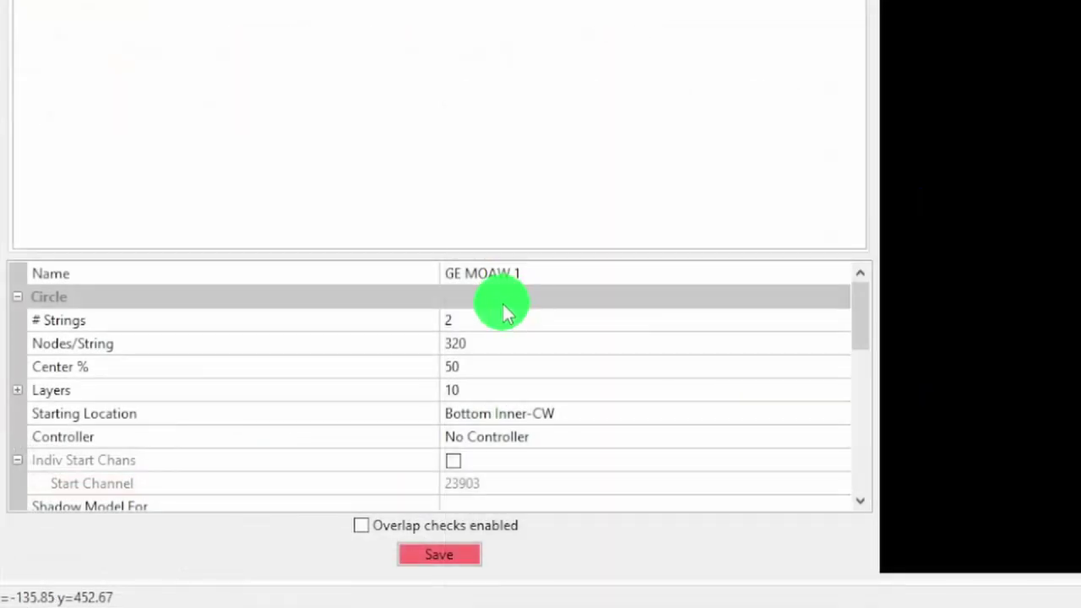
# Step: Set the wreath model's Nodes/String to 224 and its Layers to 7
pyautogui.moveTo(499, 313)
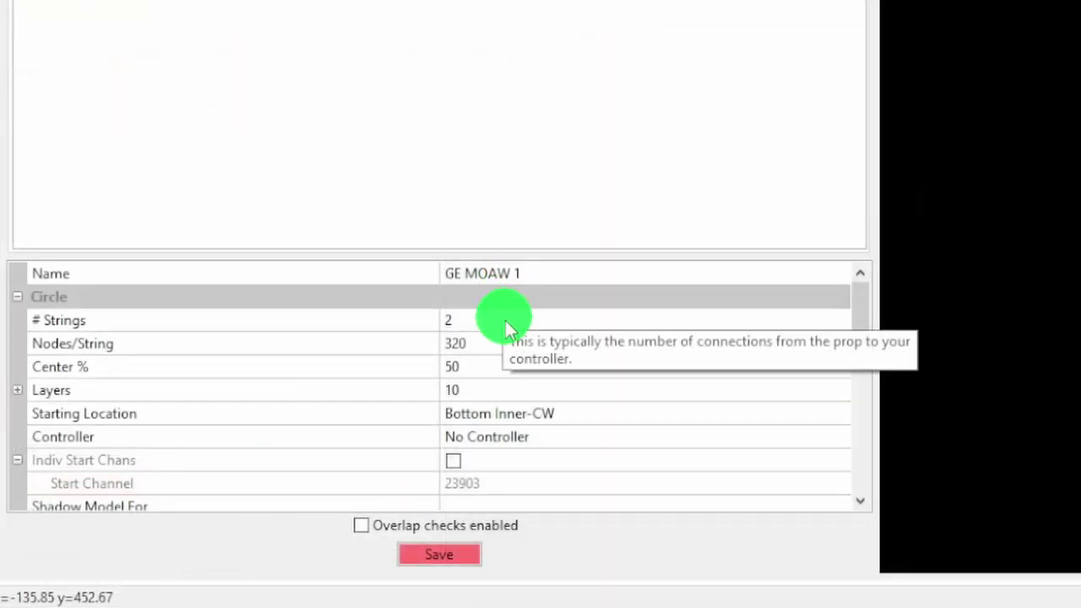
pyautogui.moveTo(479, 345)
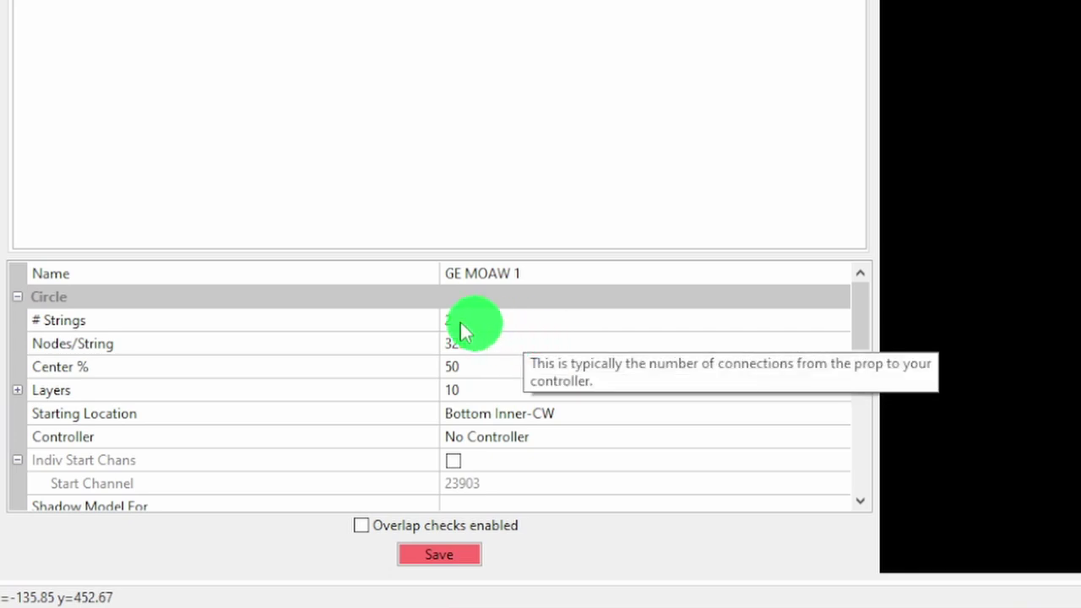
pyautogui.click(493, 341)
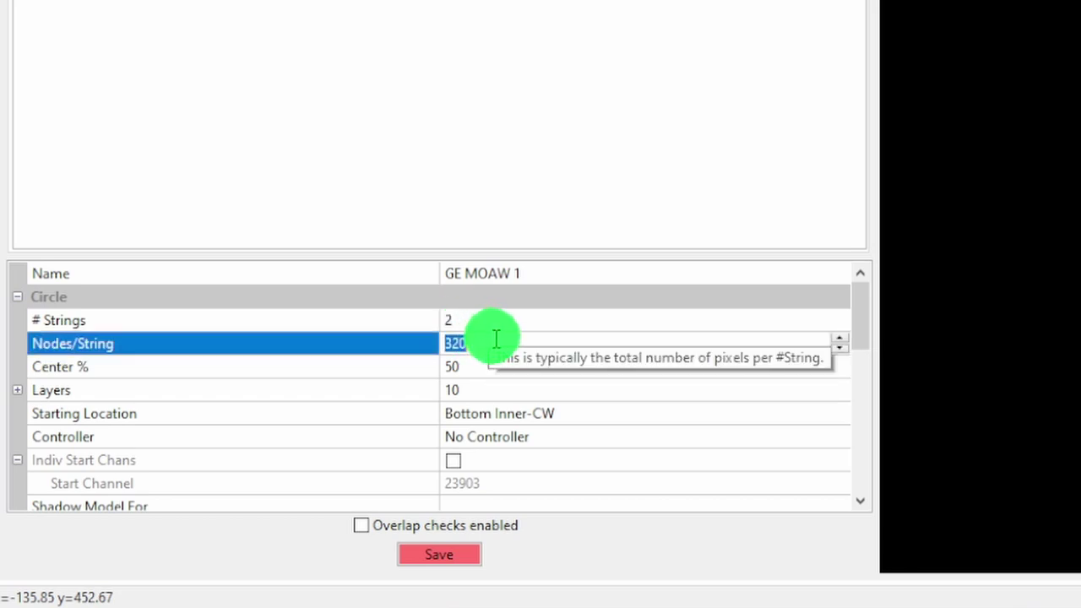
pyautogui.write('224')
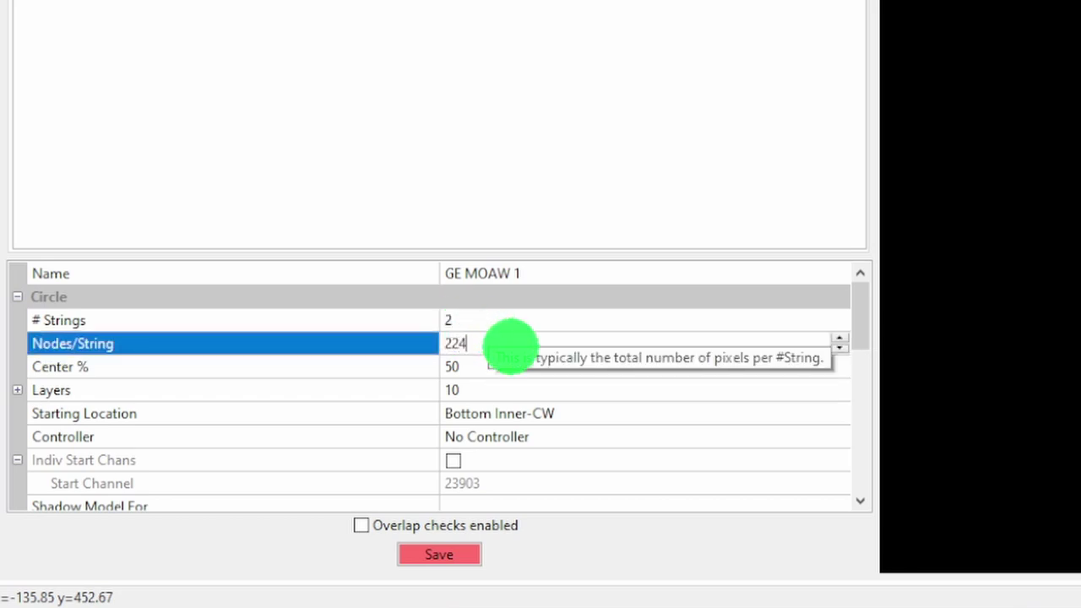
pyautogui.press('Return')
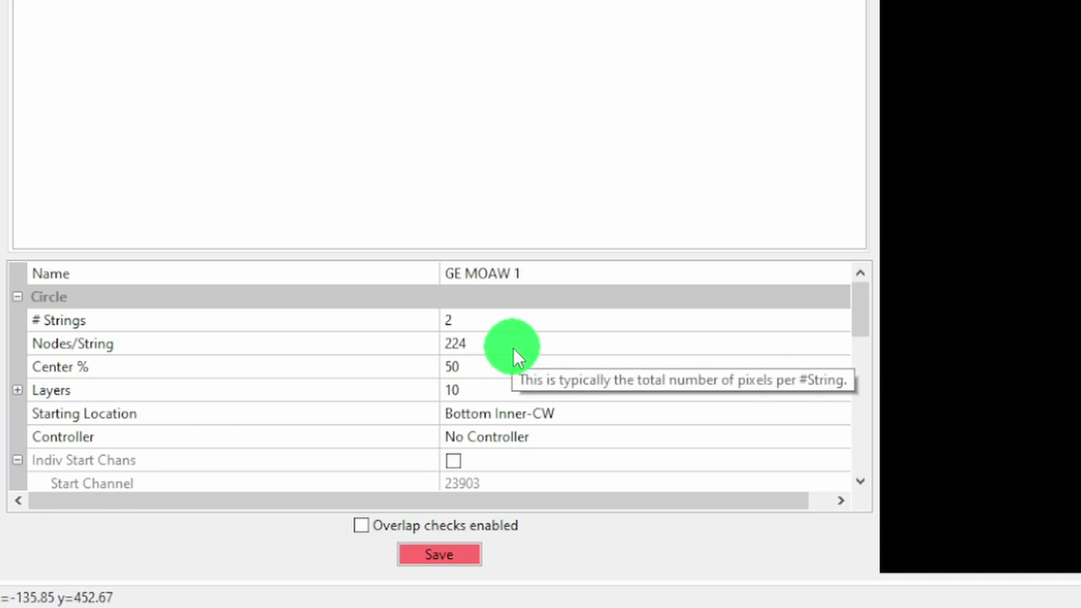
pyautogui.click(498, 390)
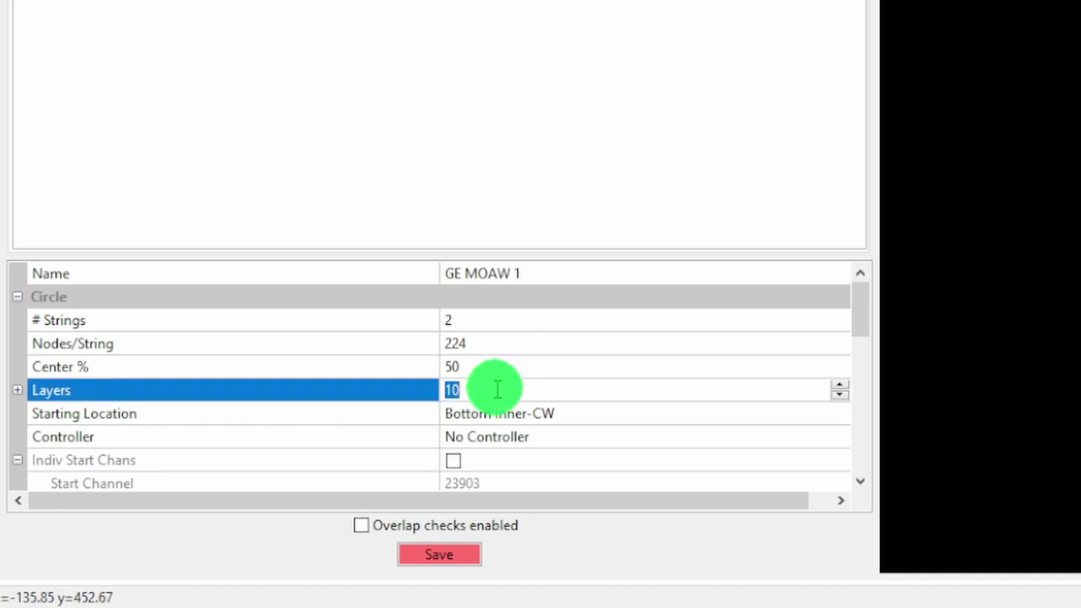
pyautogui.write('7')
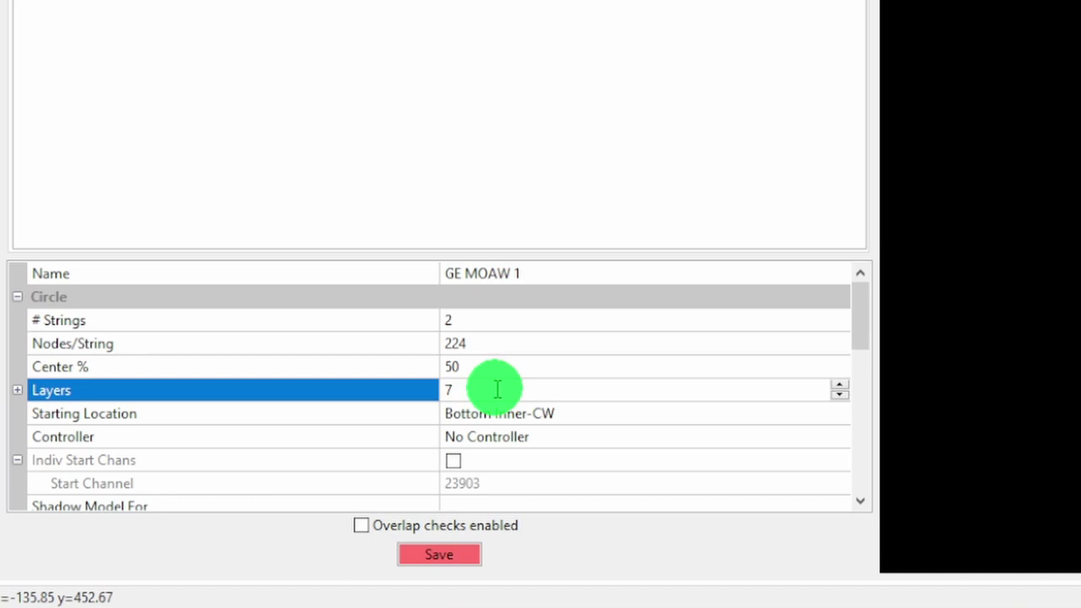
pyautogui.click(538, 267)
# Step: Rename the model to GE BOAW 2 and keep its starting location at Bottom Inner-CW
pyautogui.click(566, 277)
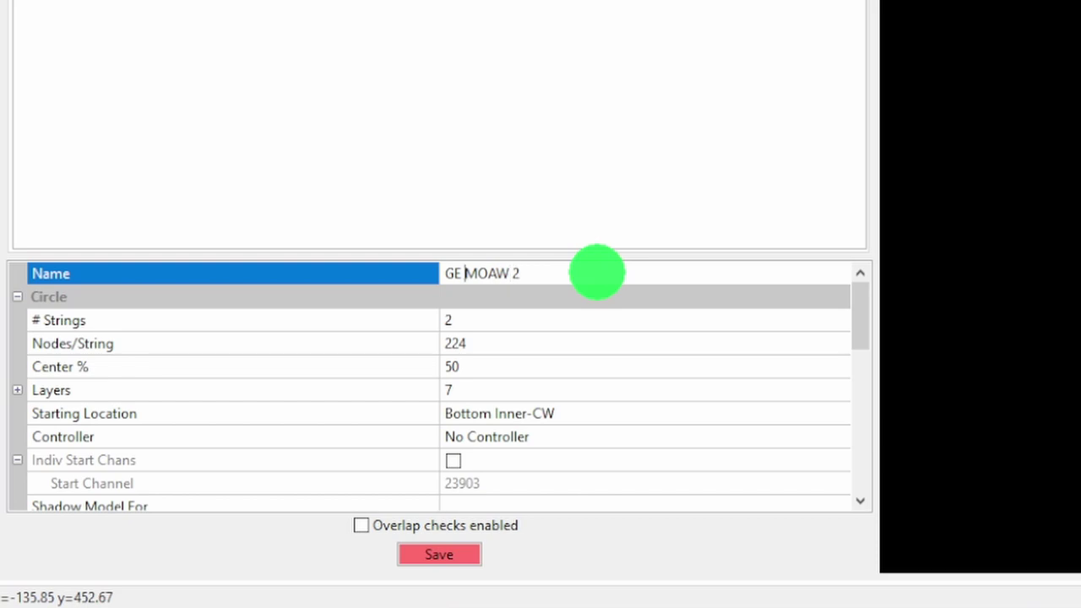
pyautogui.press('Delete')
pyautogui.write('B')
pyautogui.press('Return')
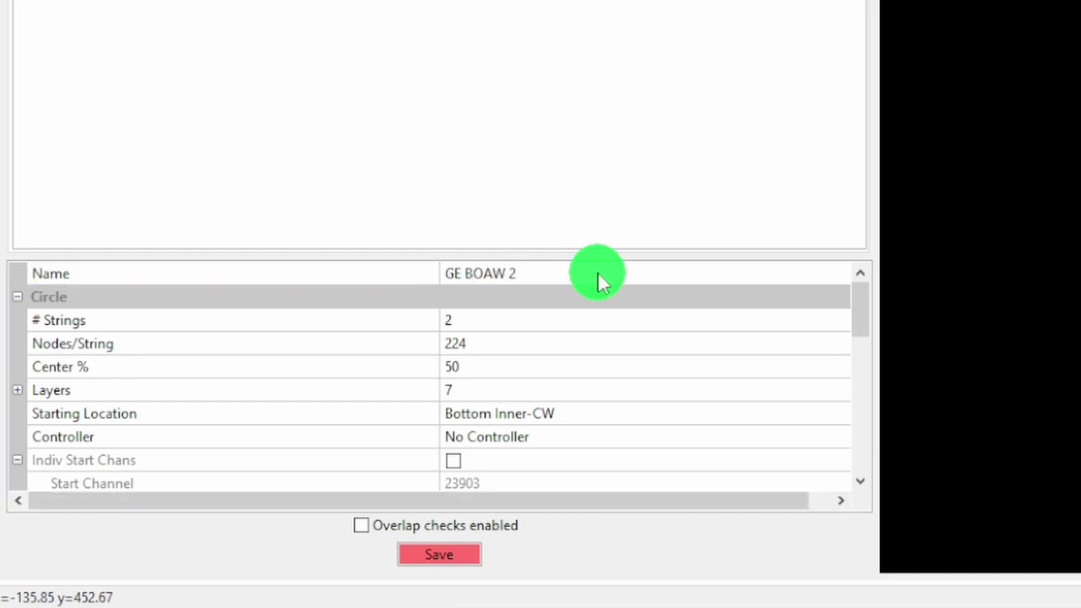
pyautogui.click(637, 419)
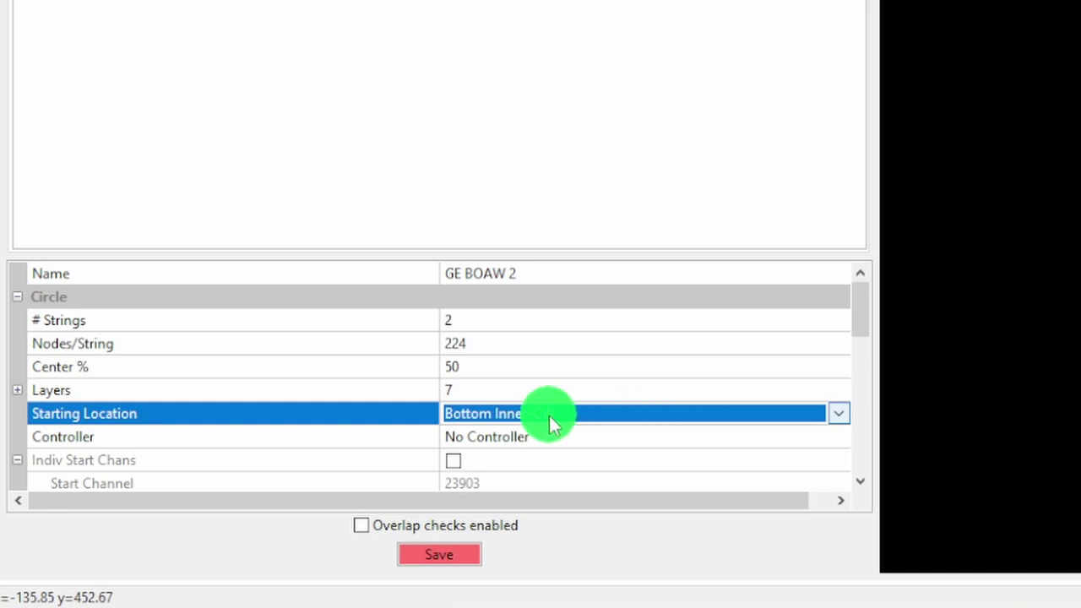
pyautogui.click(837, 414)
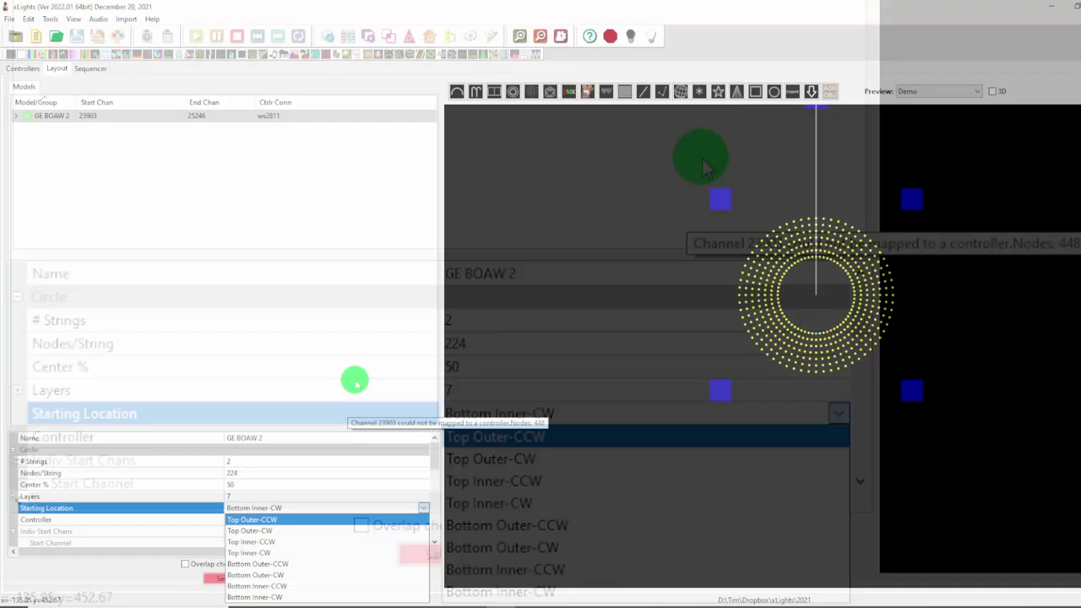
pyautogui.click(551, 390)
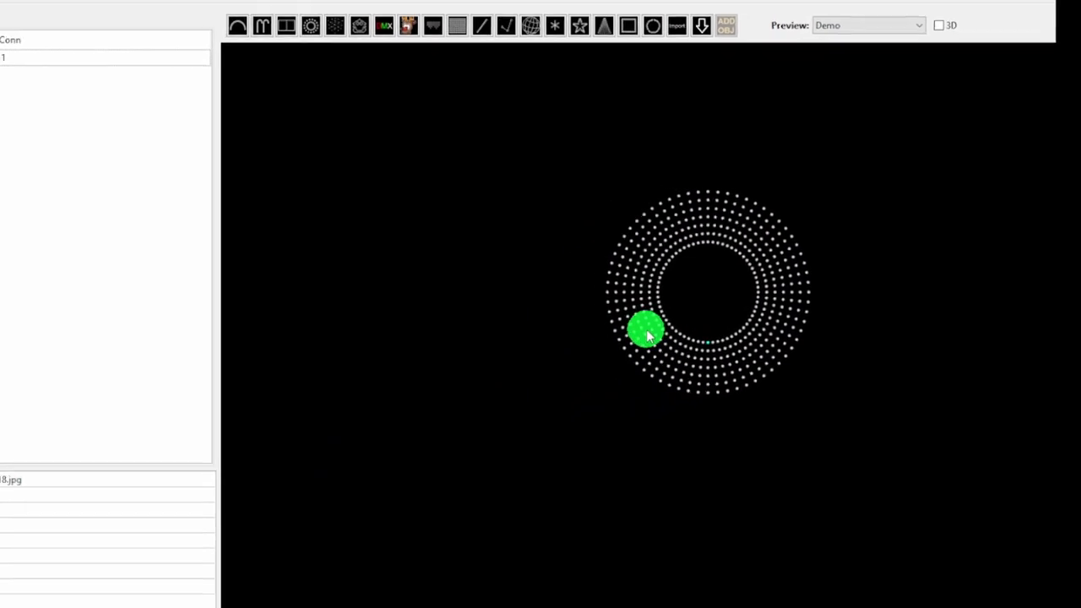
# Step: Open the Wiring View for the GE BOAW 2 wreath ring
pyautogui.click(646, 336)
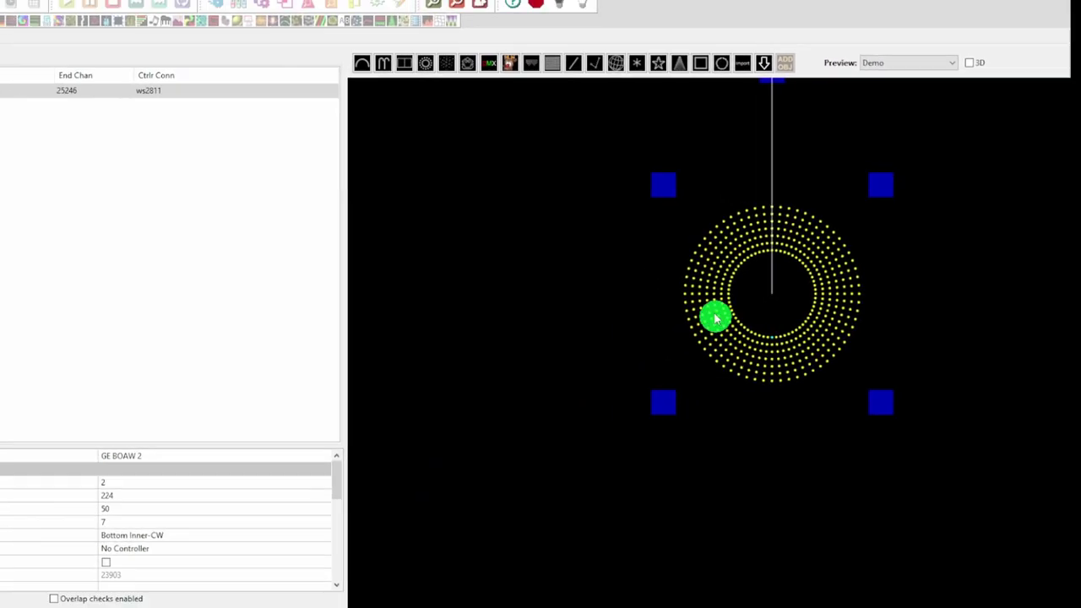
pyautogui.rightClick(646, 335)
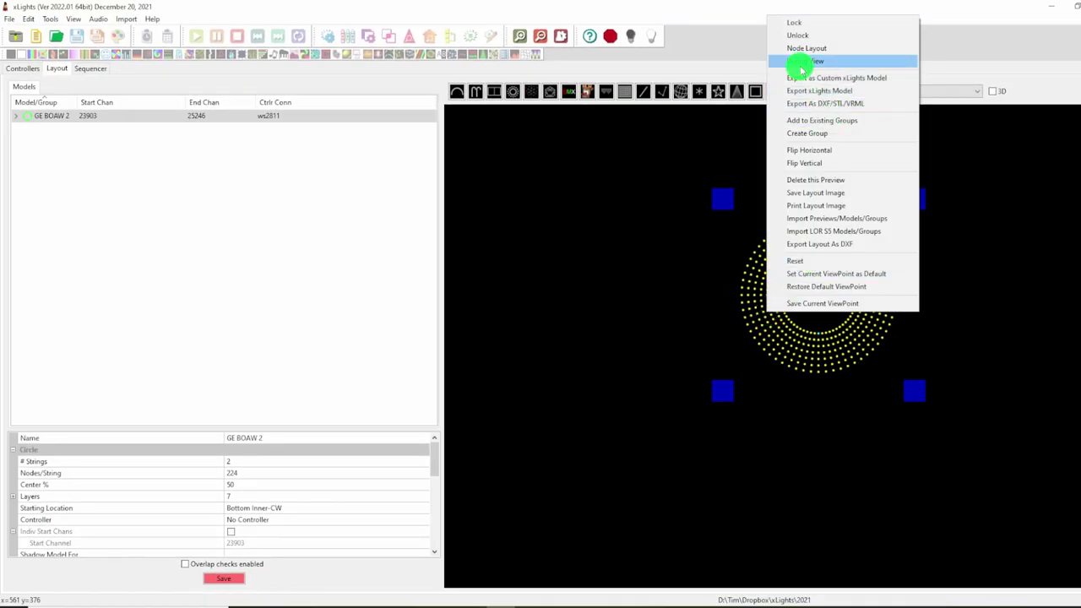
pyautogui.click(802, 62)
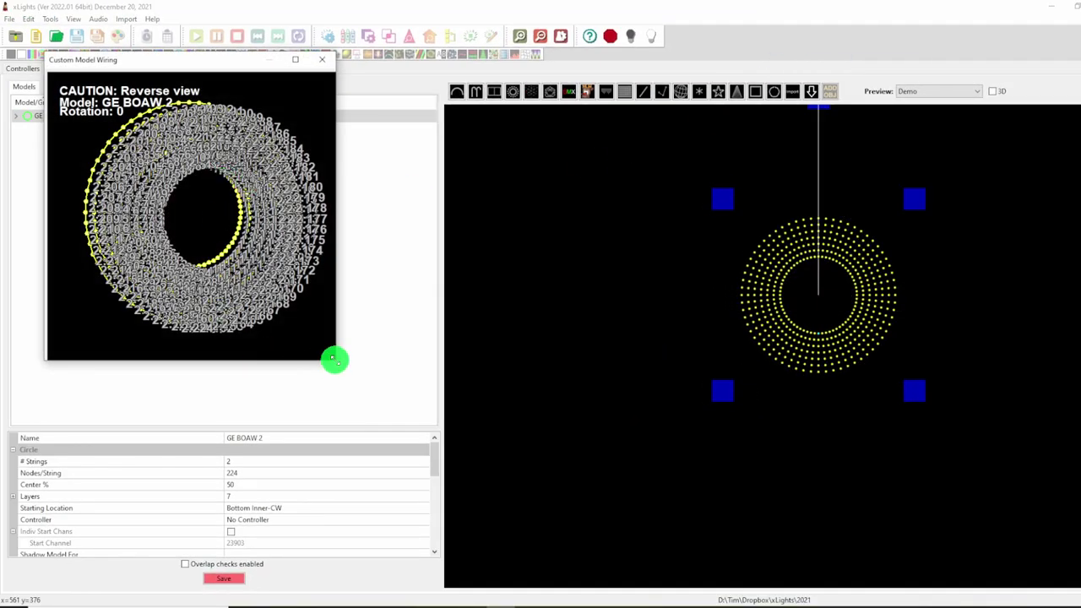
# Step: Enlarge and reposition the Custom Model Wiring window, then zoom in on the string start nodes
pyautogui.moveTo(334, 361); pyautogui.dragTo(633, 603)
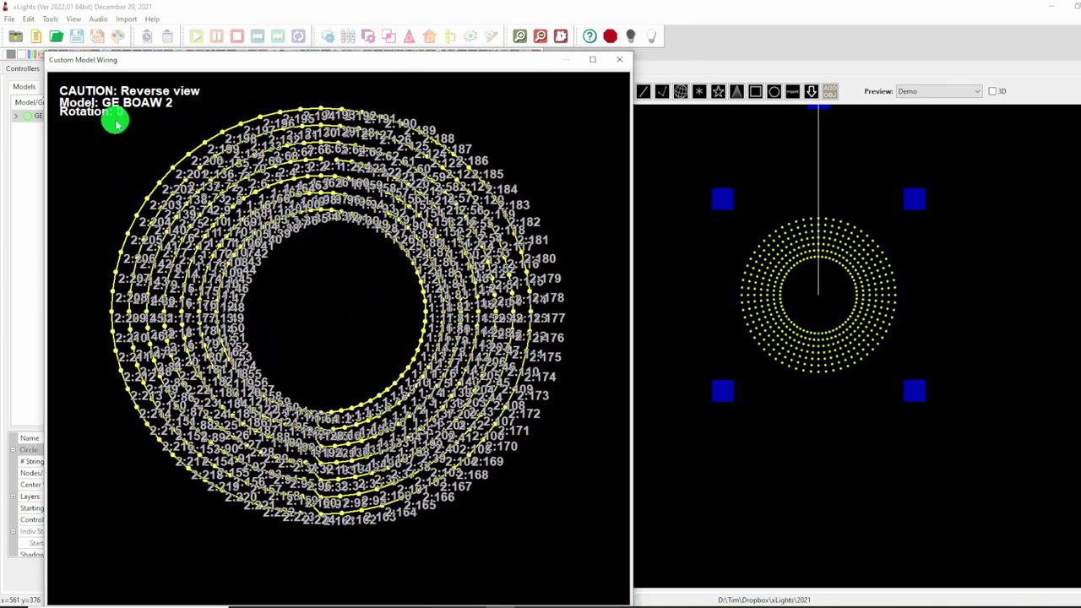
pyautogui.moveTo(48, 52); pyautogui.dragTo(3, 5)
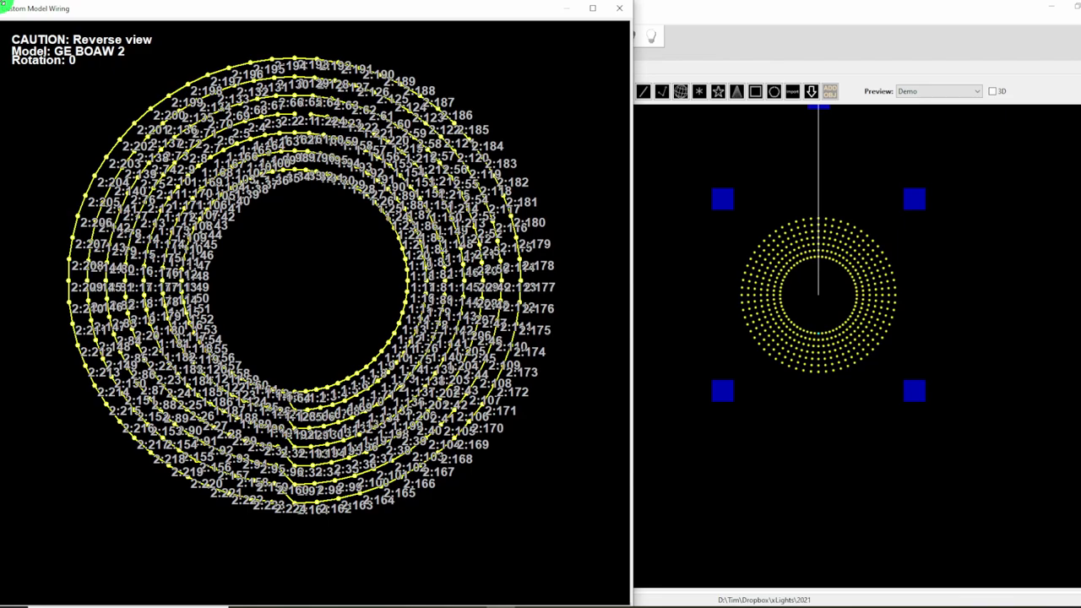
pyautogui.scroll(5, 299, 407)
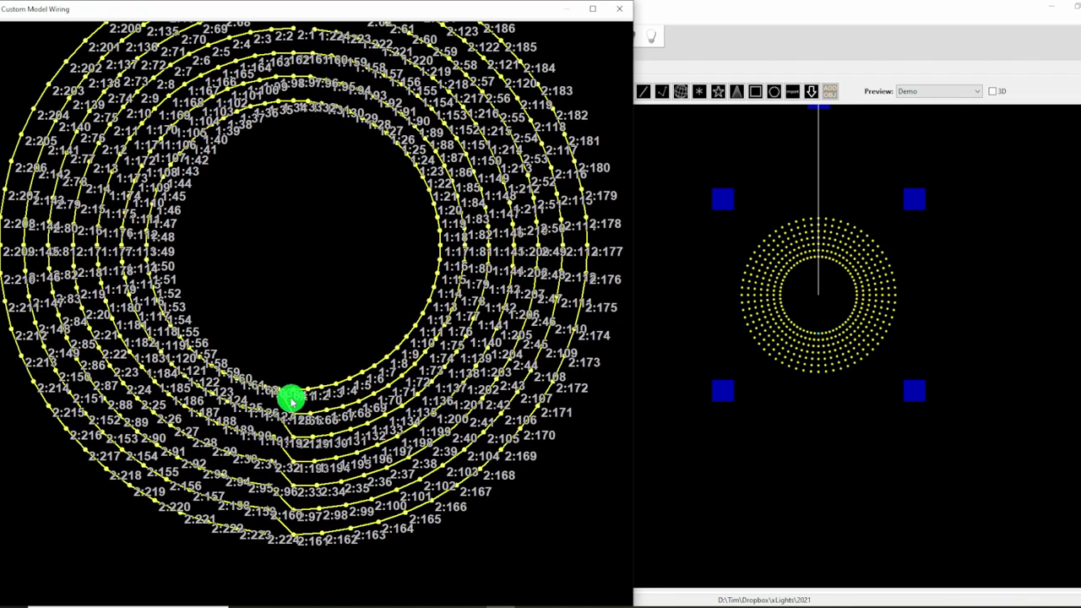
pyautogui.scroll(4, 295, 392)
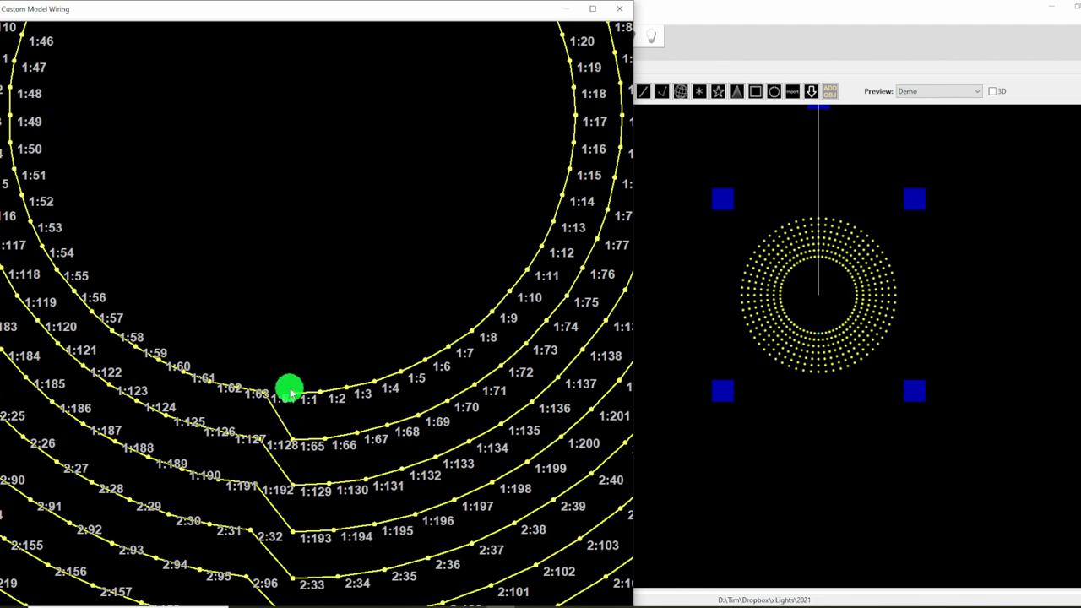
pyautogui.scroll(-5, 289, 391)
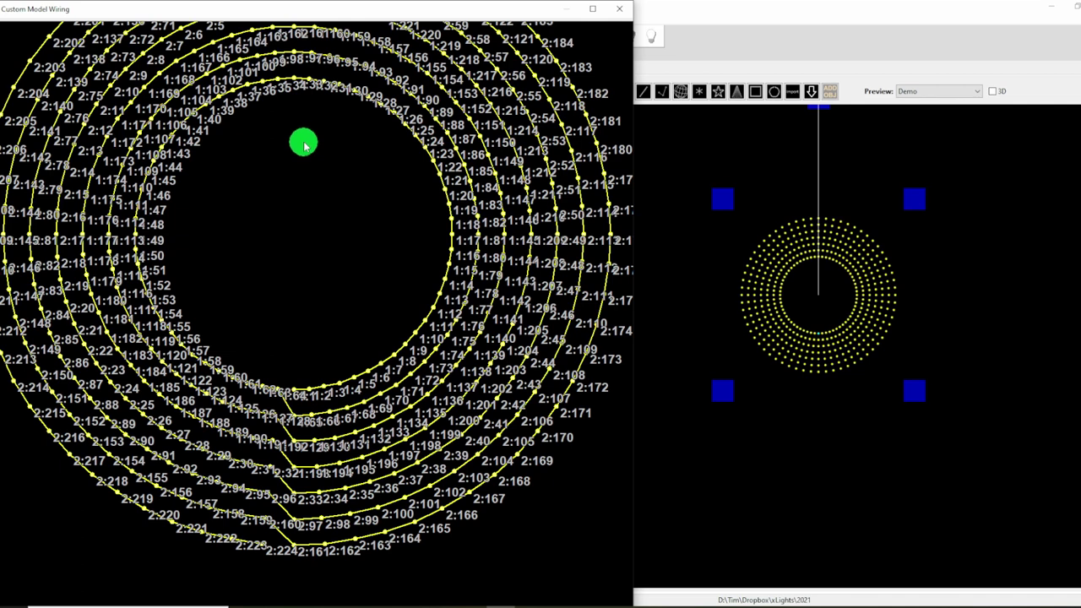
pyautogui.scroll(1, 312, 220)
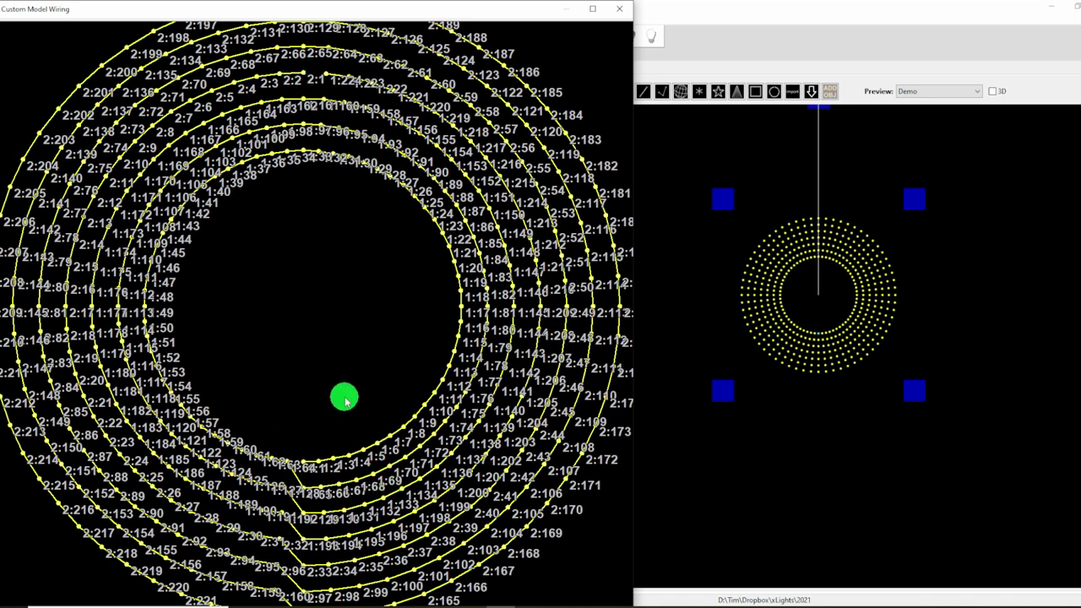
pyautogui.scroll(-2, 327, 359)
pyautogui.scroll(-1, 326, 352)
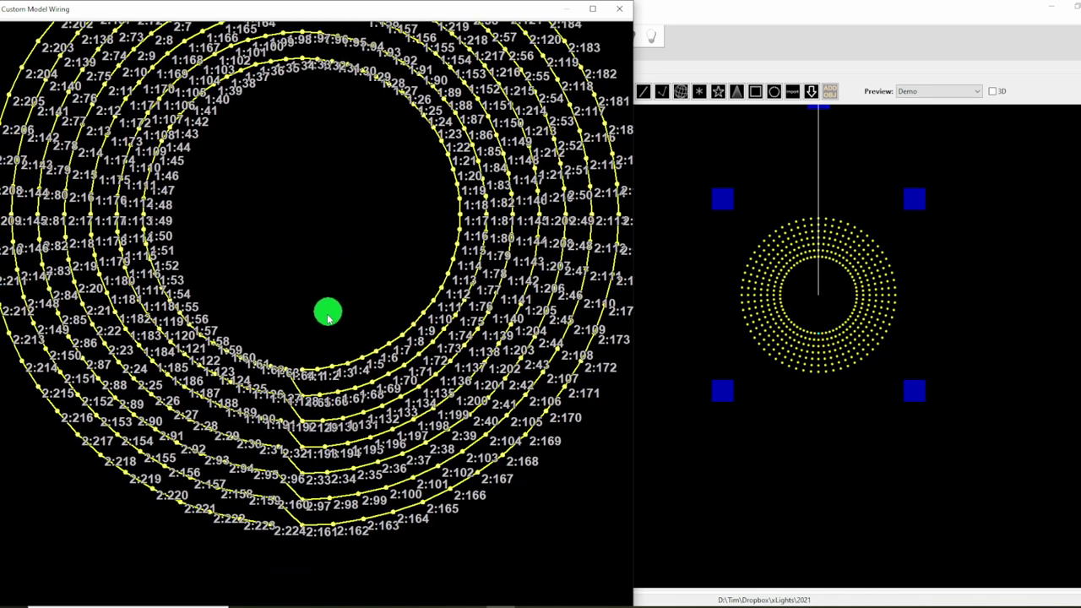
pyautogui.scroll(2, 281, 537)
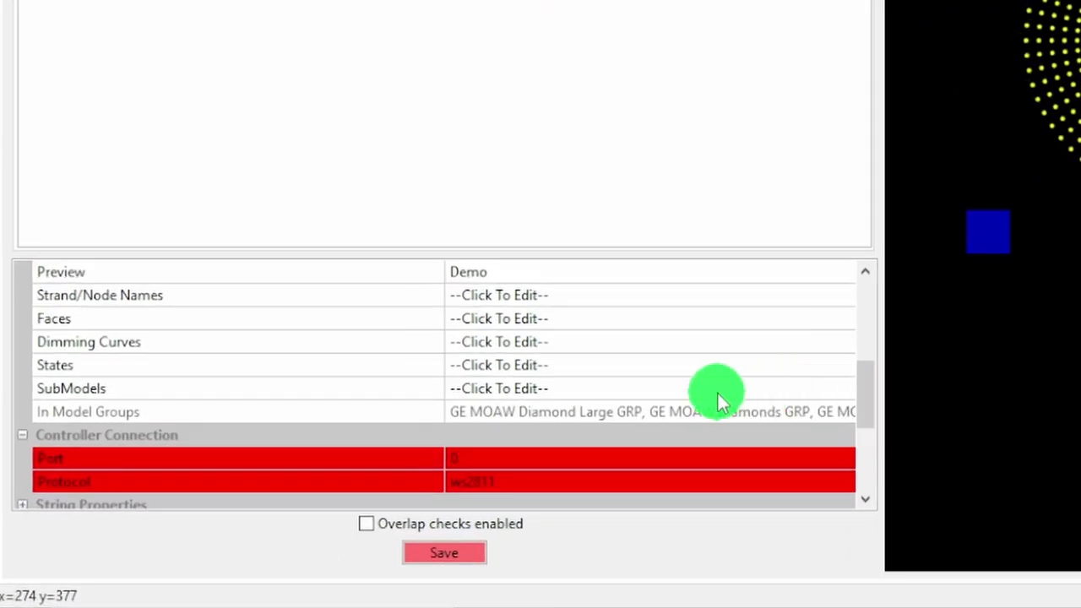
# Step: Open GE BOAW 2's SubModels editor from its properties and maximize the window
pyautogui.click(605, 389)
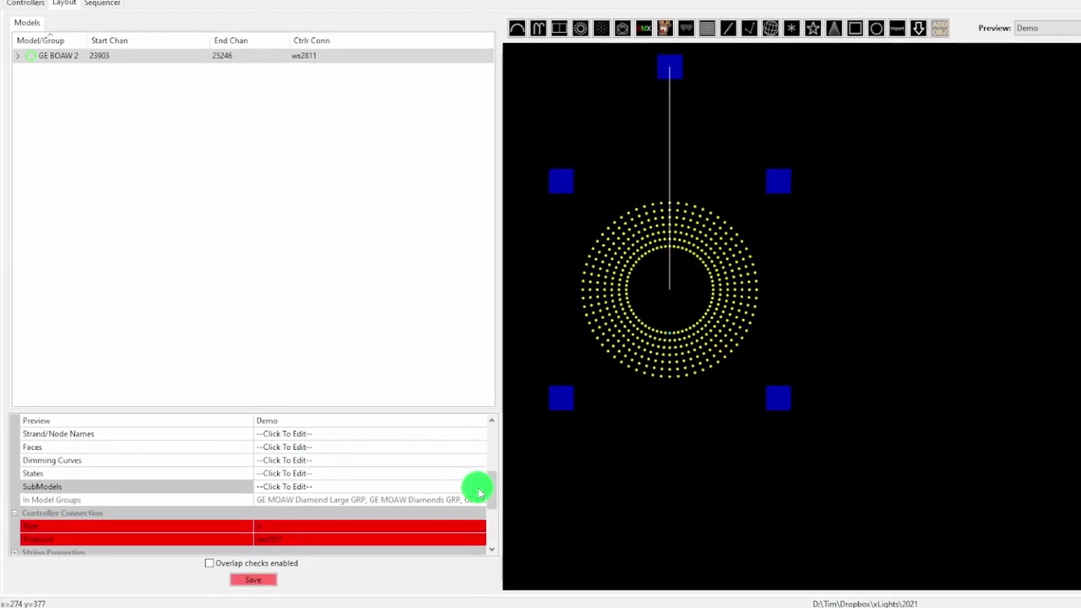
pyautogui.click(547, 477)
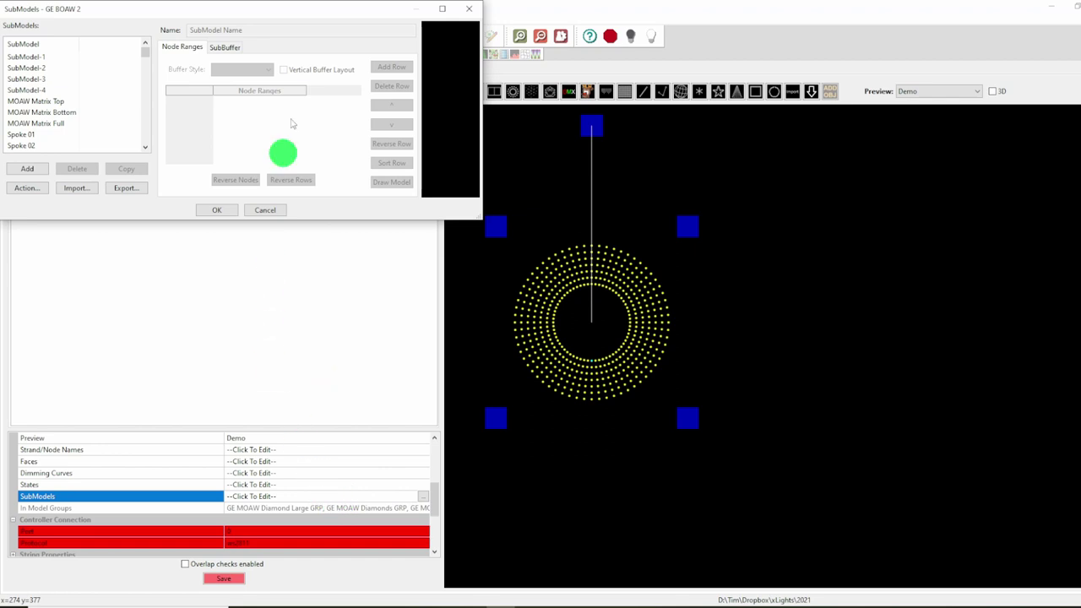
pyautogui.click(445, 12)
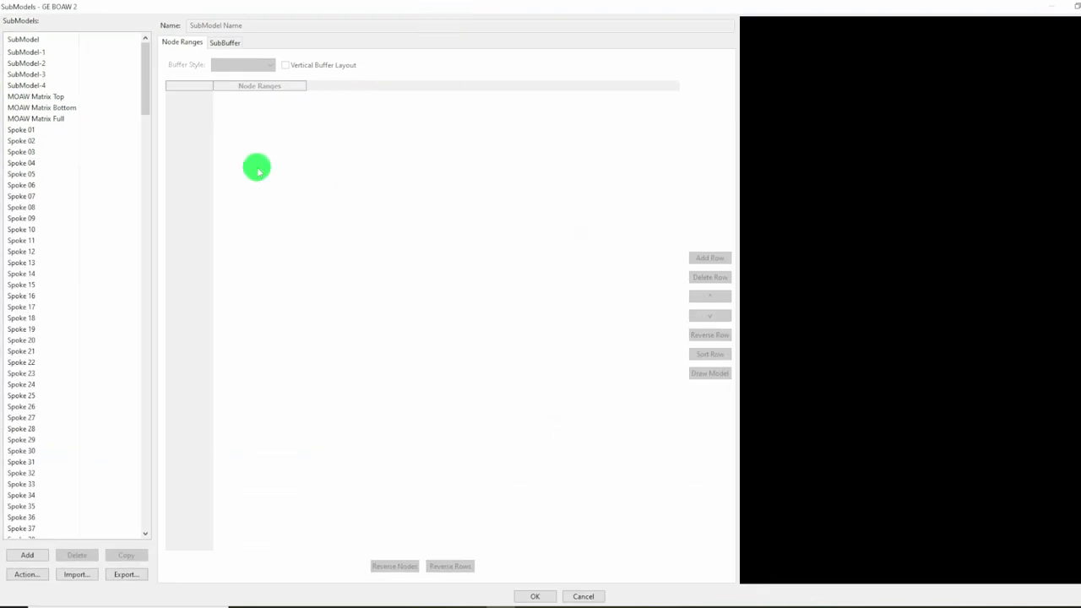
# Step: Delete MOAW Matrix Top's three outermost Top rows, leaving seven rows
pyautogui.click(34, 97)
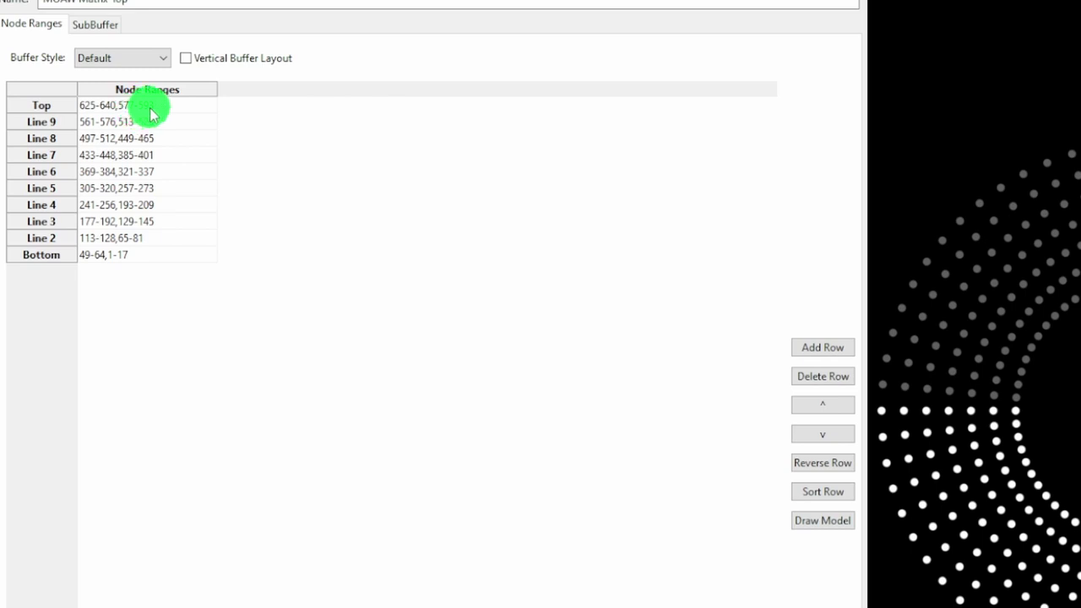
pyautogui.doubleClick(174, 107)
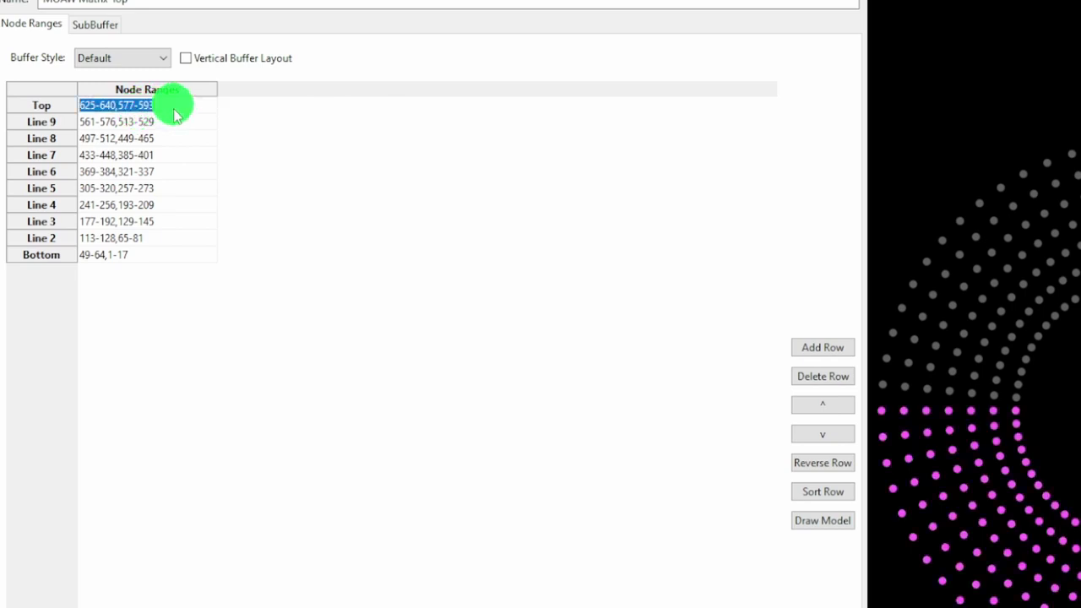
pyautogui.click(816, 382)
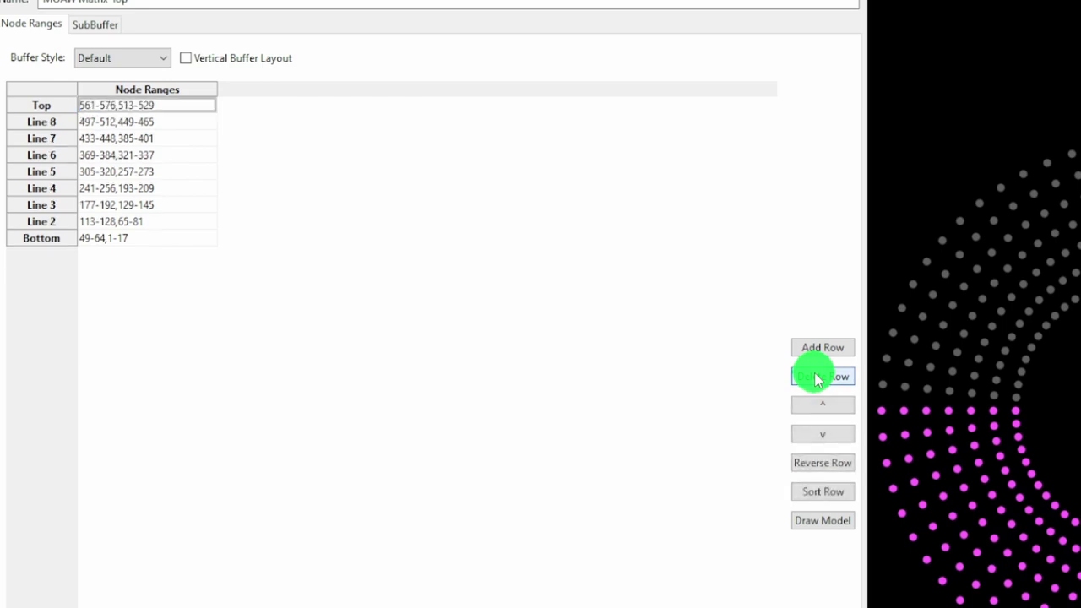
pyautogui.click(817, 380)
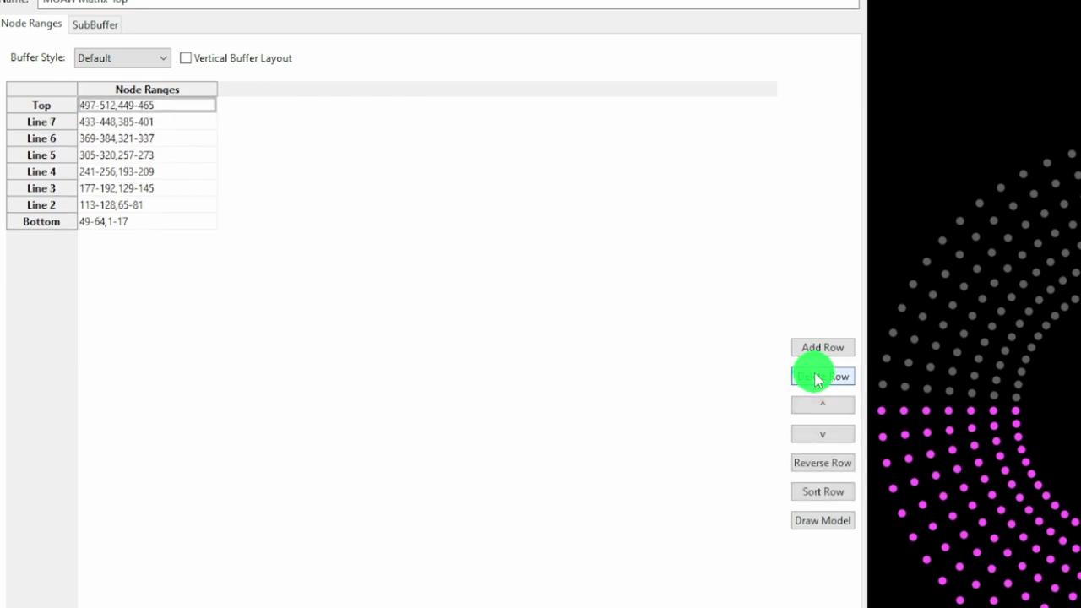
pyautogui.click(816, 379)
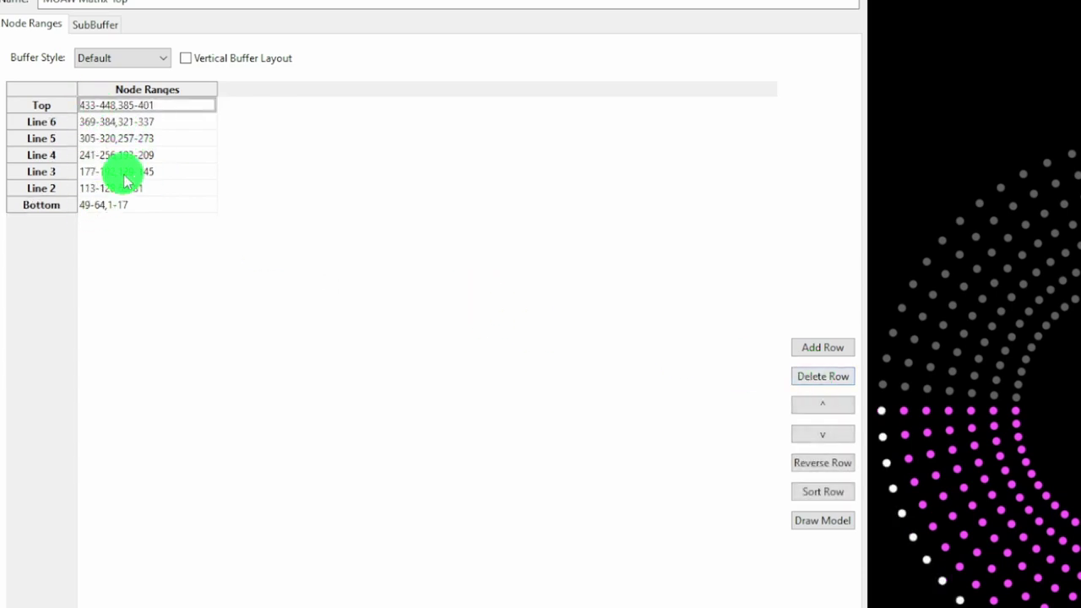
# Step: Fix the stray letter in the submodel name, then select MOAW Matrix Bottom
pyautogui.click(307, 44)
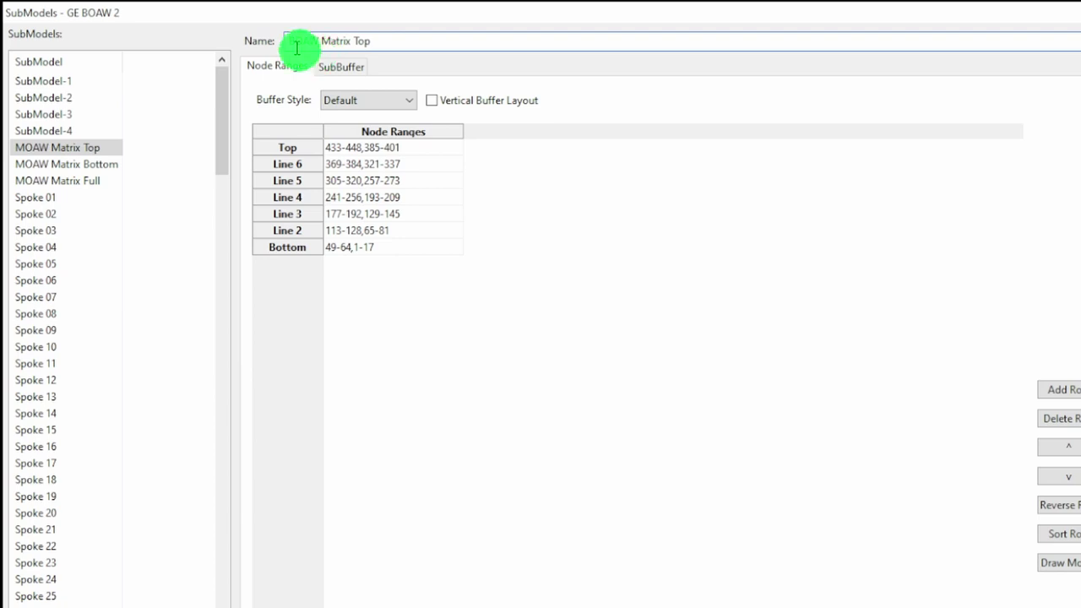
pyautogui.press('BackSpace')
pyautogui.write('M')
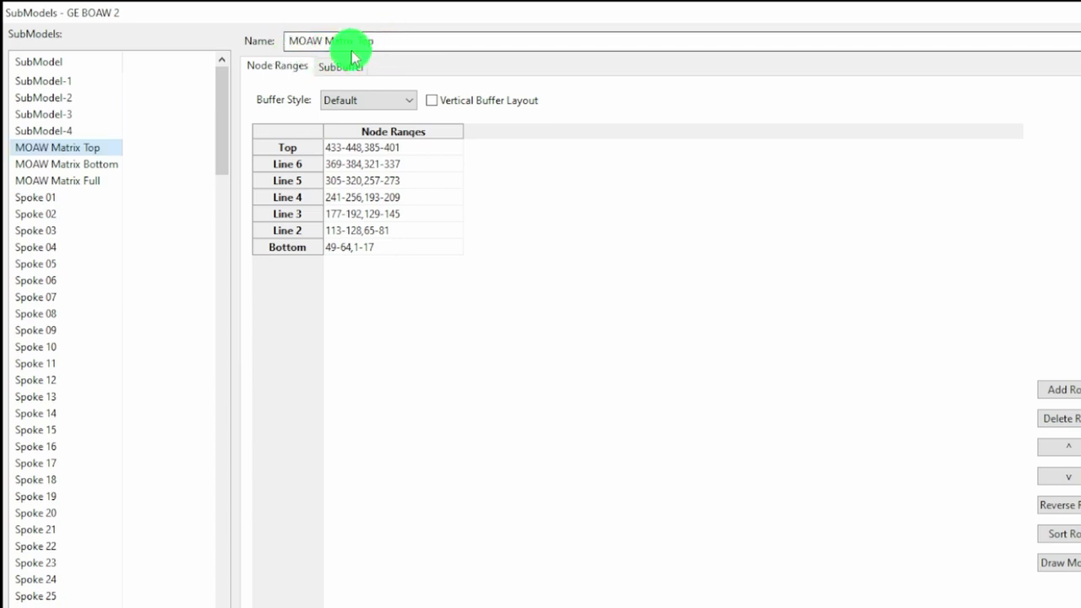
pyautogui.click(110, 164)
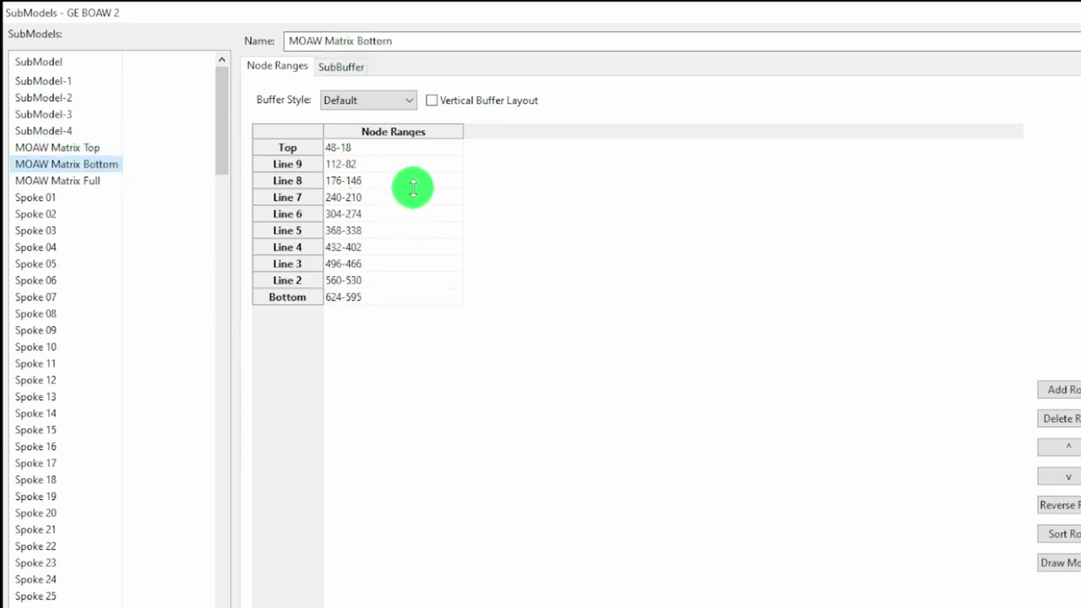
# Step: Delete MOAW Matrix Bottom's rows 496-466, 624-595 and 560-530
pyautogui.click(378, 265)
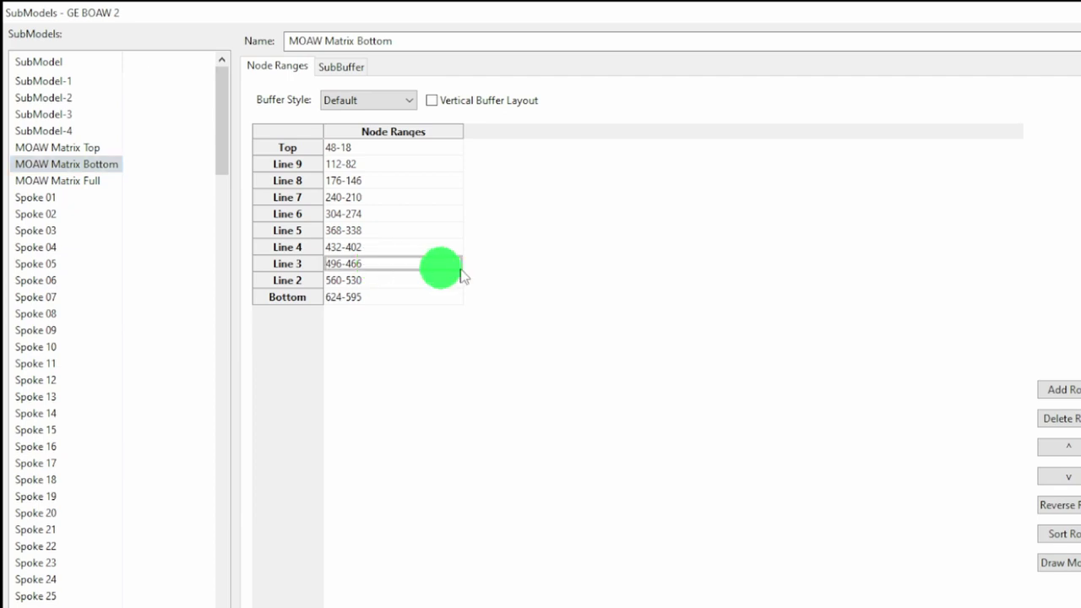
pyautogui.click(1062, 419)
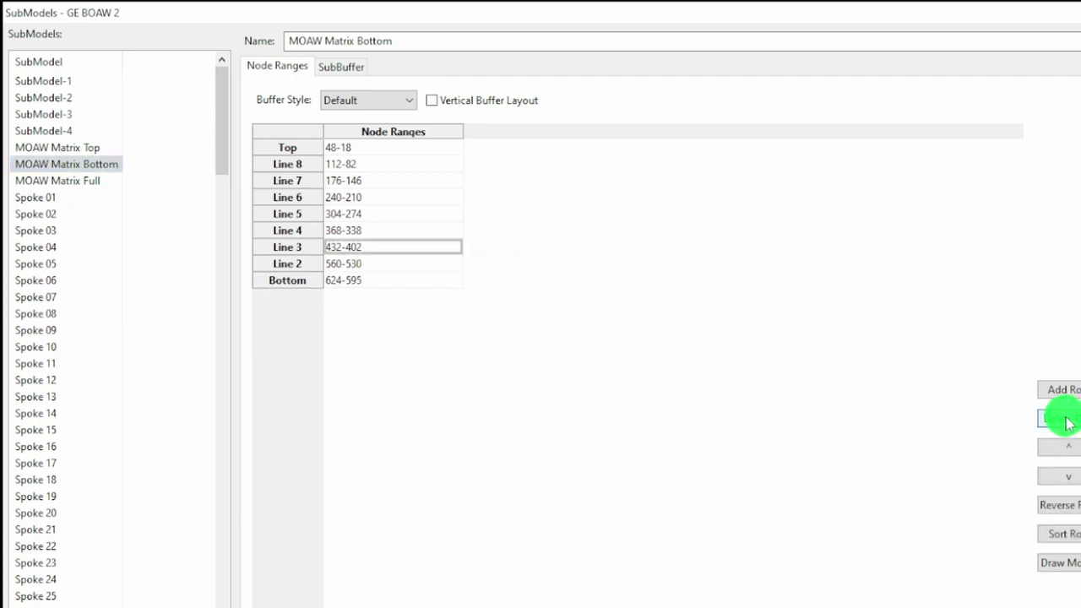
pyautogui.click(357, 285)
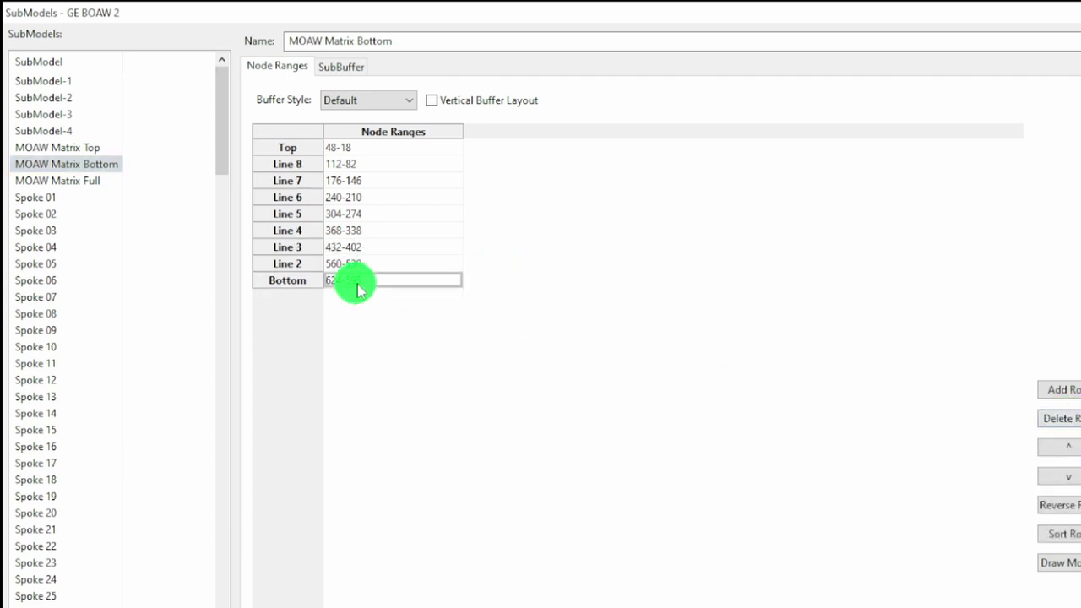
pyautogui.click(1060, 418)
pyautogui.click(1057, 419)
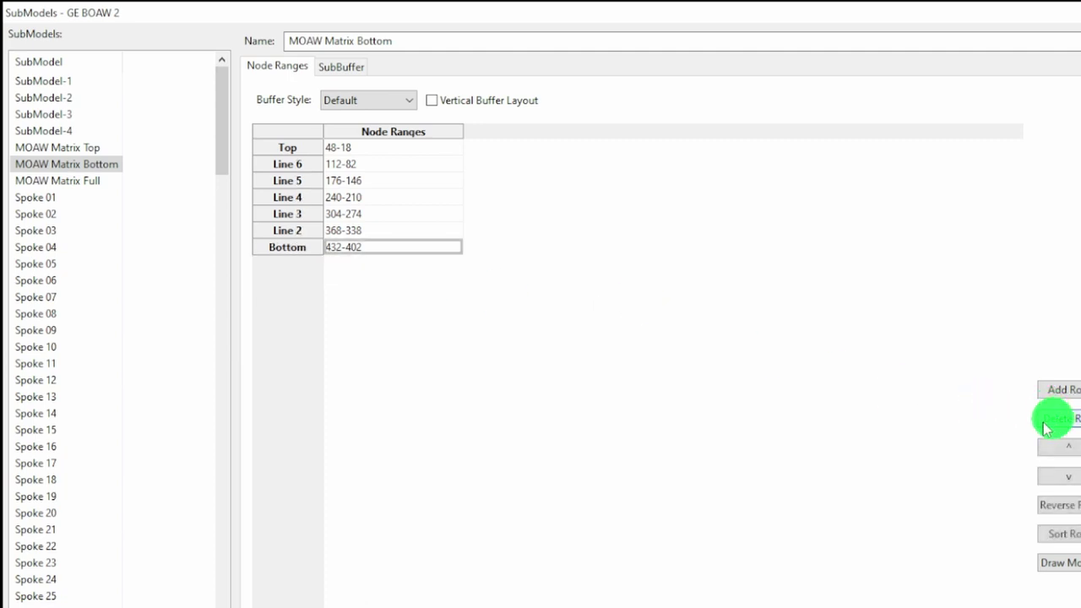
# Step: Remove MOAW Matrix Full's three outermost rows so 417-448,385-416 is the top row
pyautogui.click(51, 183)
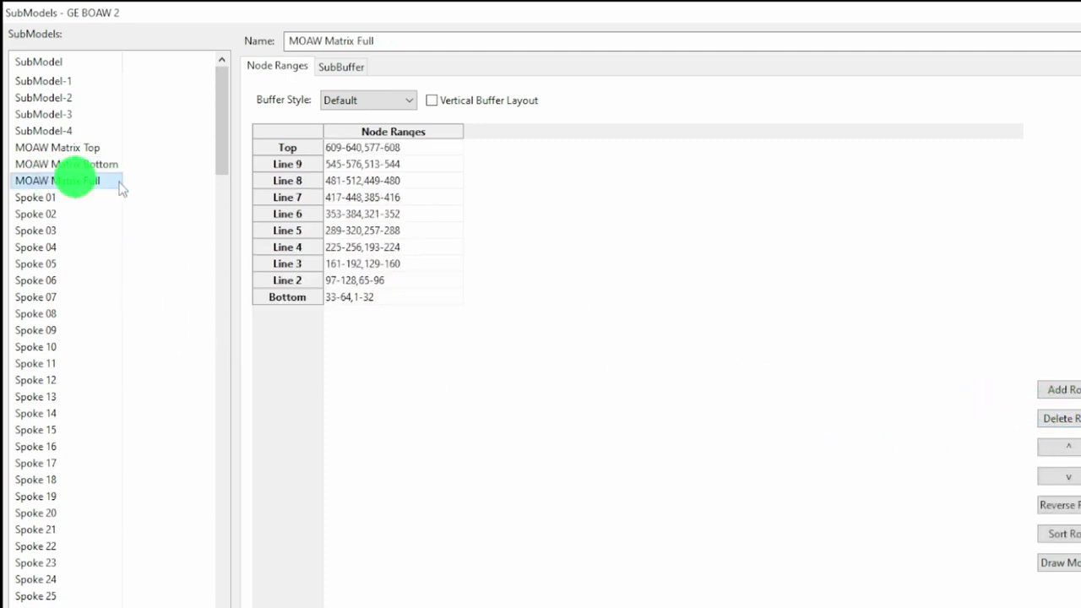
pyautogui.click(421, 148)
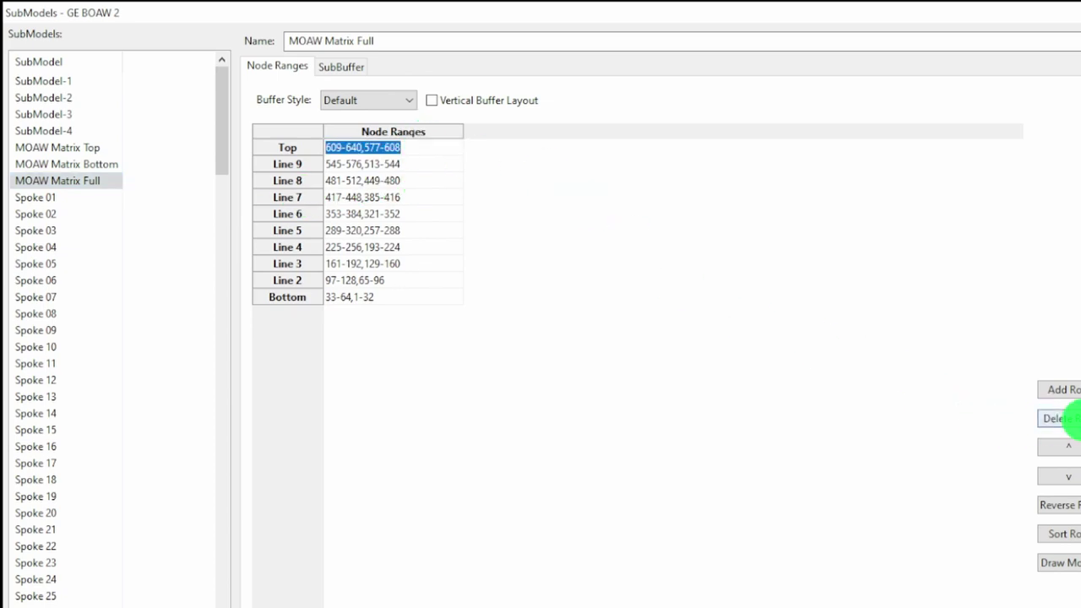
pyautogui.click(1057, 419)
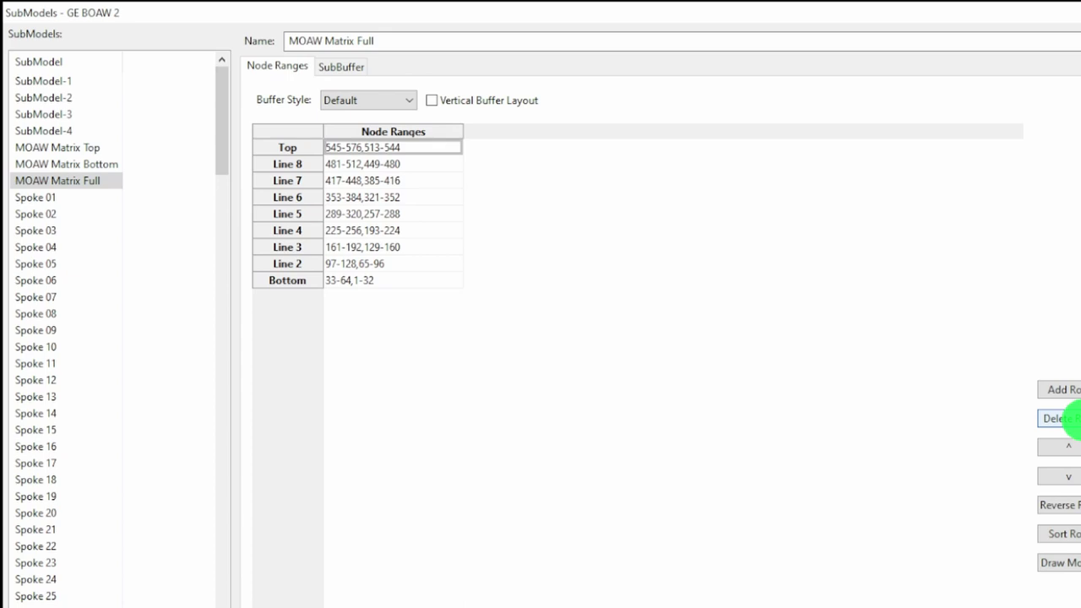
pyautogui.click(1063, 419)
pyautogui.click(1066, 419)
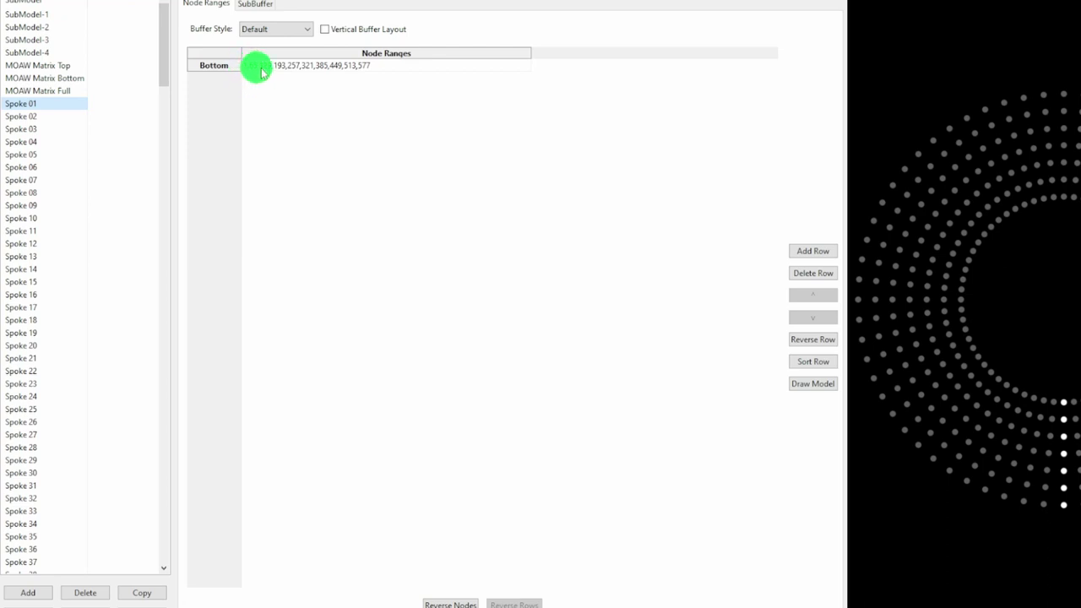
# Step: Trim Spoke 01's node list to 1,65,129,193,257,321,385
pyautogui.click(403, 69)
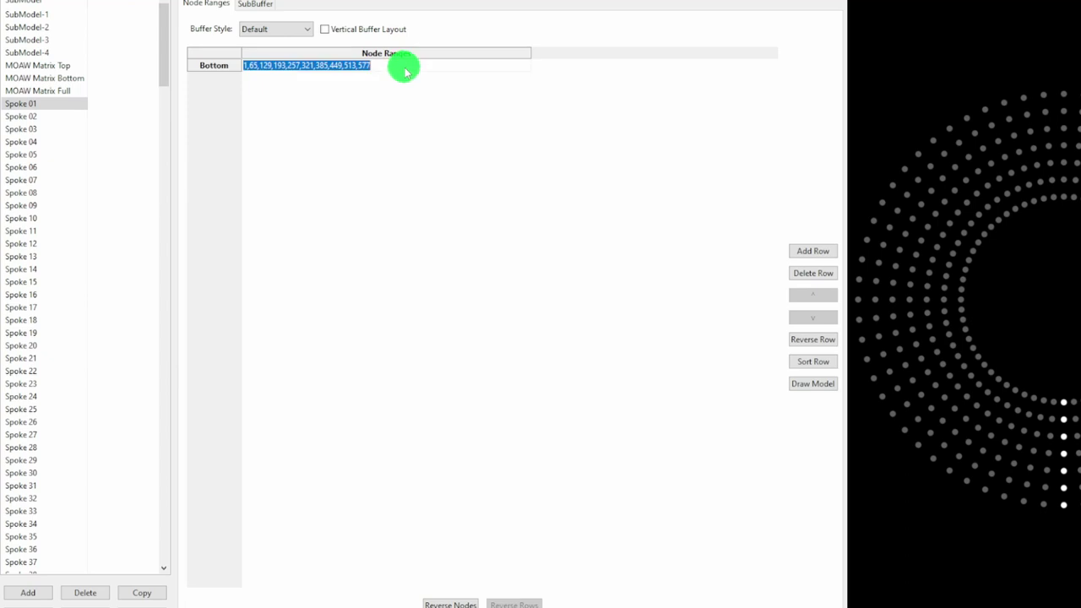
pyautogui.click(418, 70)
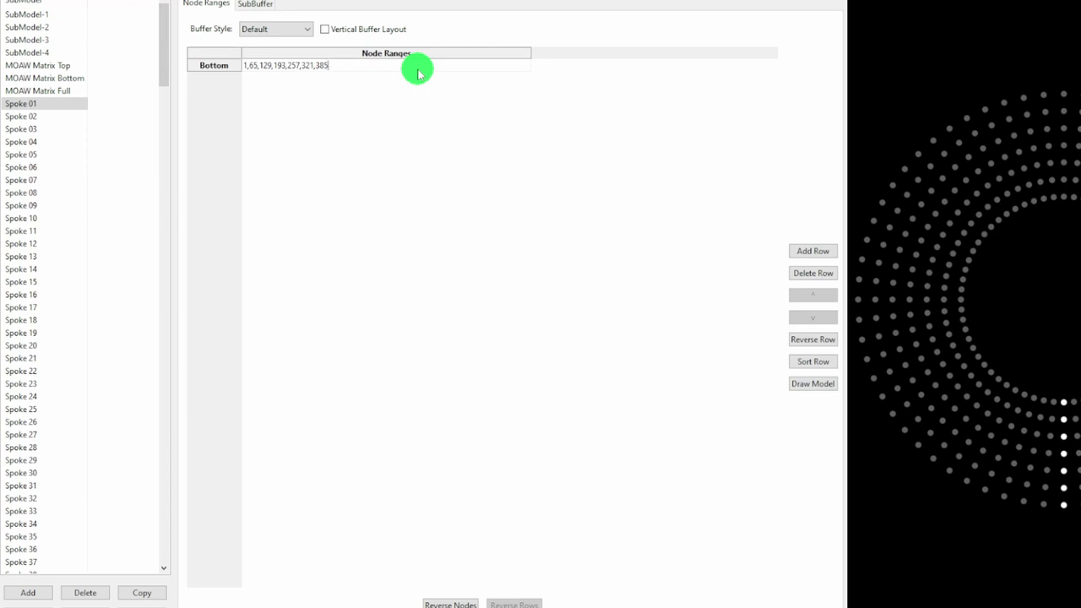
pyautogui.click(417, 69)
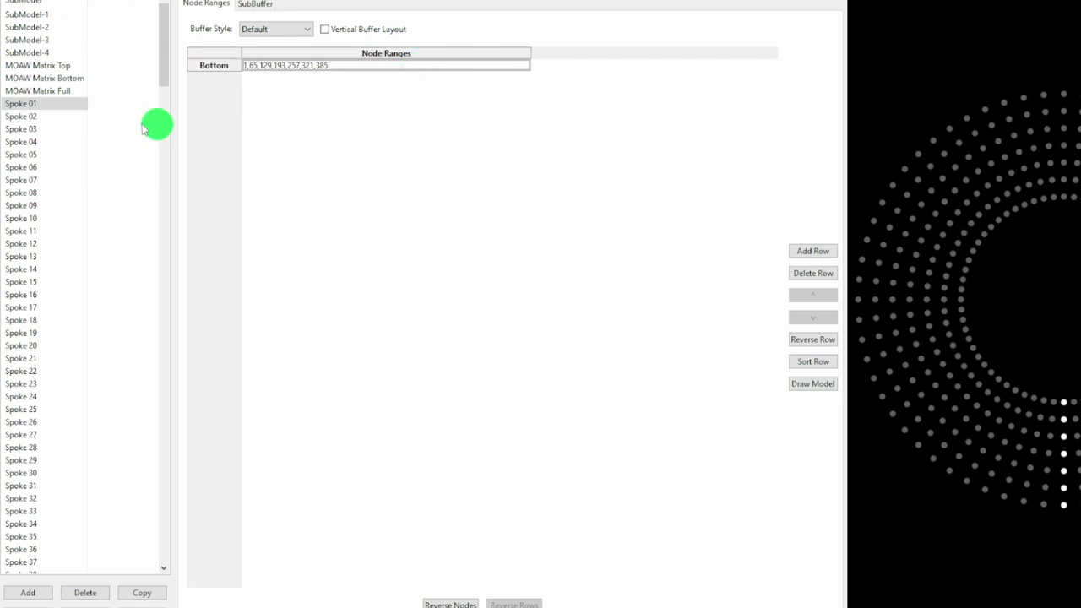
# Step: Start shortening Spoke 02's node list so it ends at node 386
pyautogui.click(50, 118)
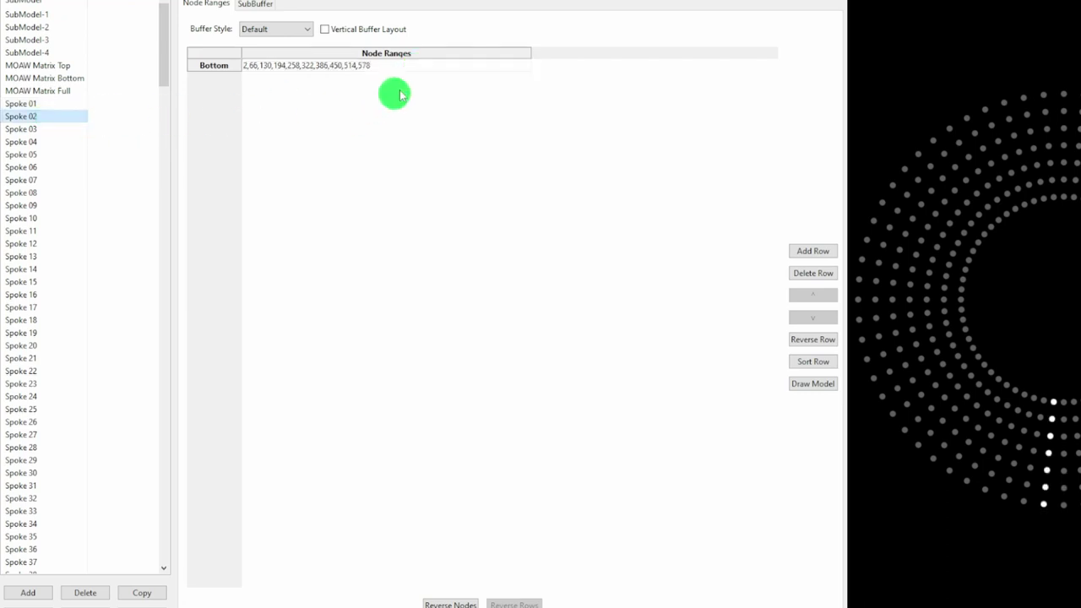
pyautogui.click(417, 69)
pyautogui.click(418, 69)
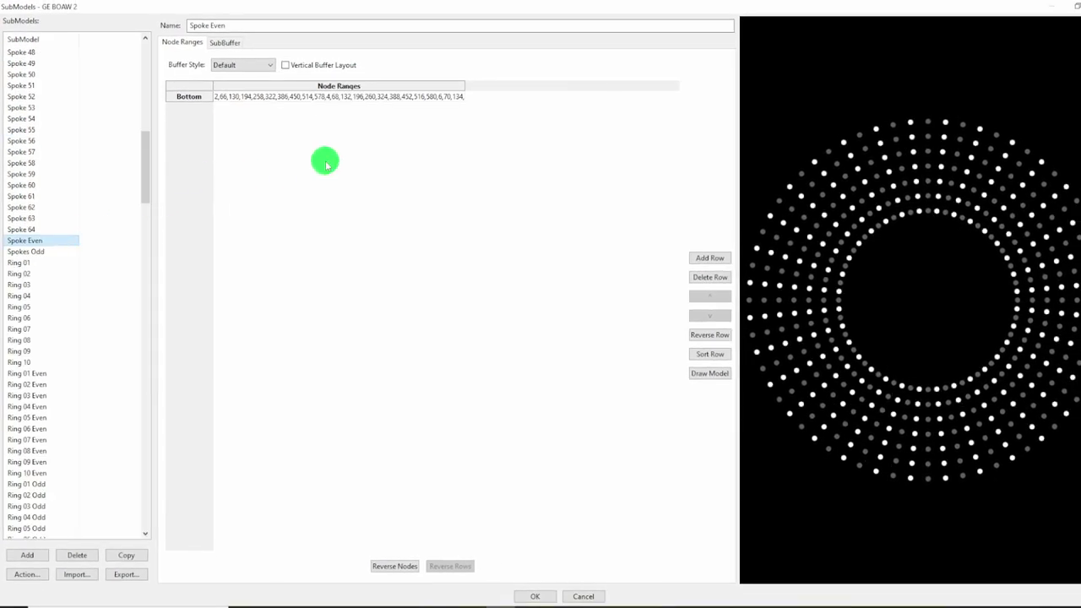
# Step: Inspect the Spoke Even node list, then look at the Spokes Odd and Ring 01 submodels
pyautogui.moveTo(465, 88); pyautogui.dragTo(648, 89)
pyautogui.doubleClick(400, 96)
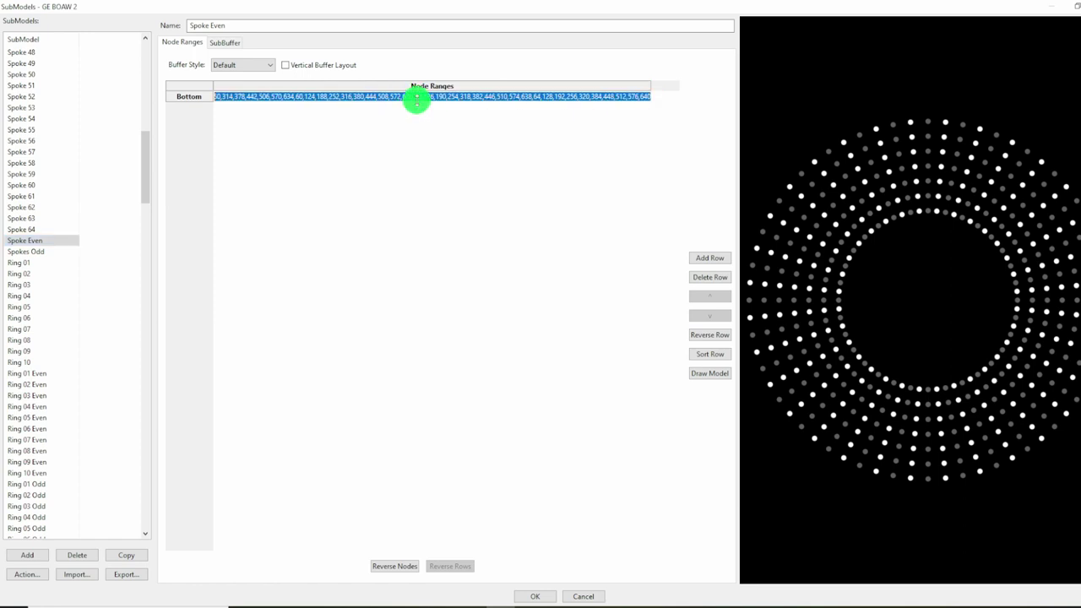
pyautogui.click(415, 98)
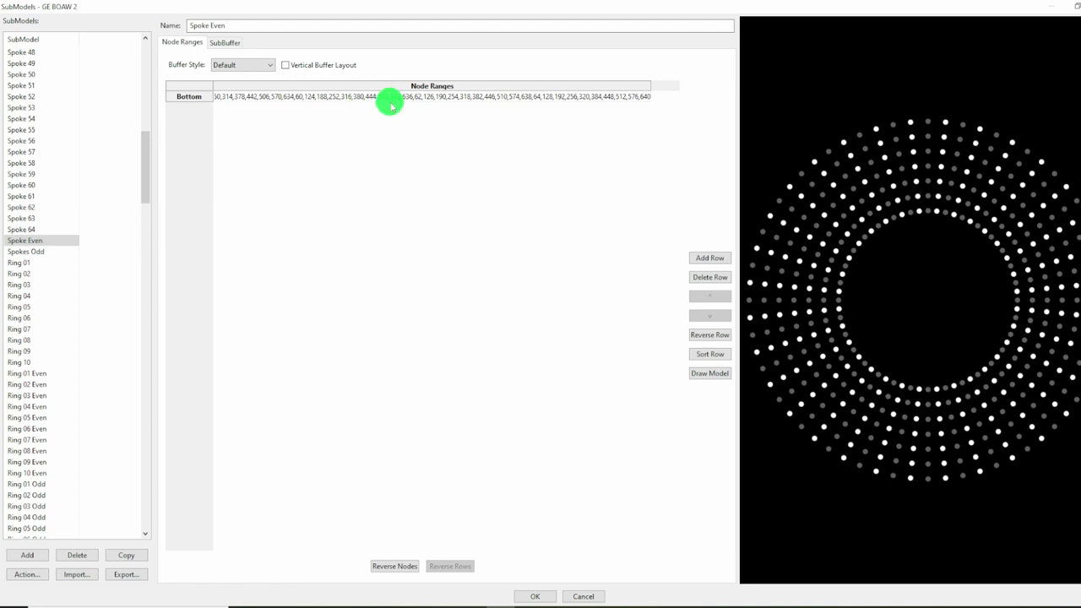
pyautogui.click(47, 252)
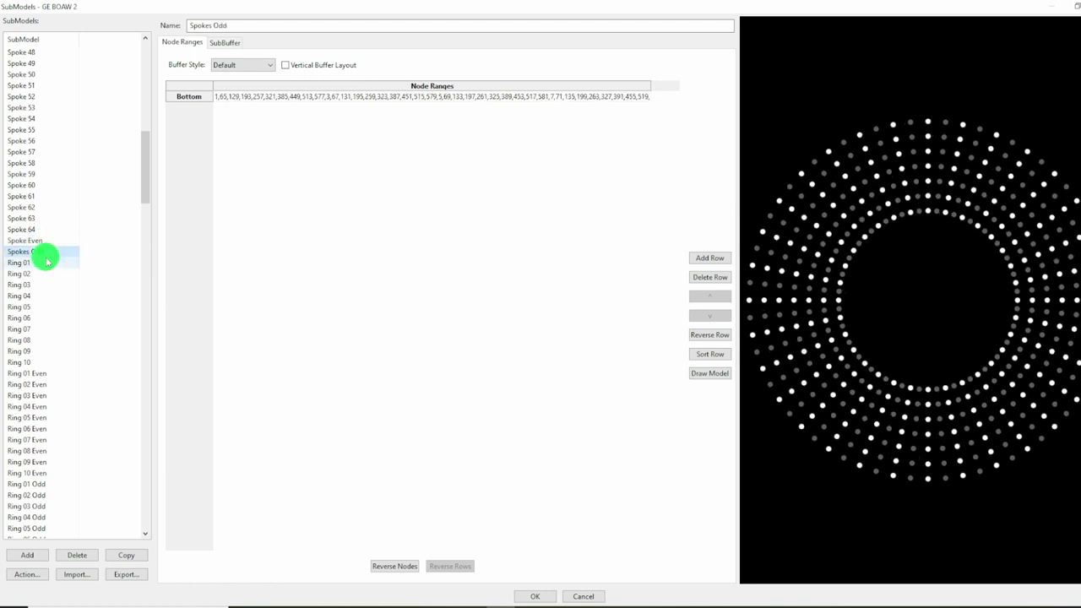
pyautogui.click(45, 263)
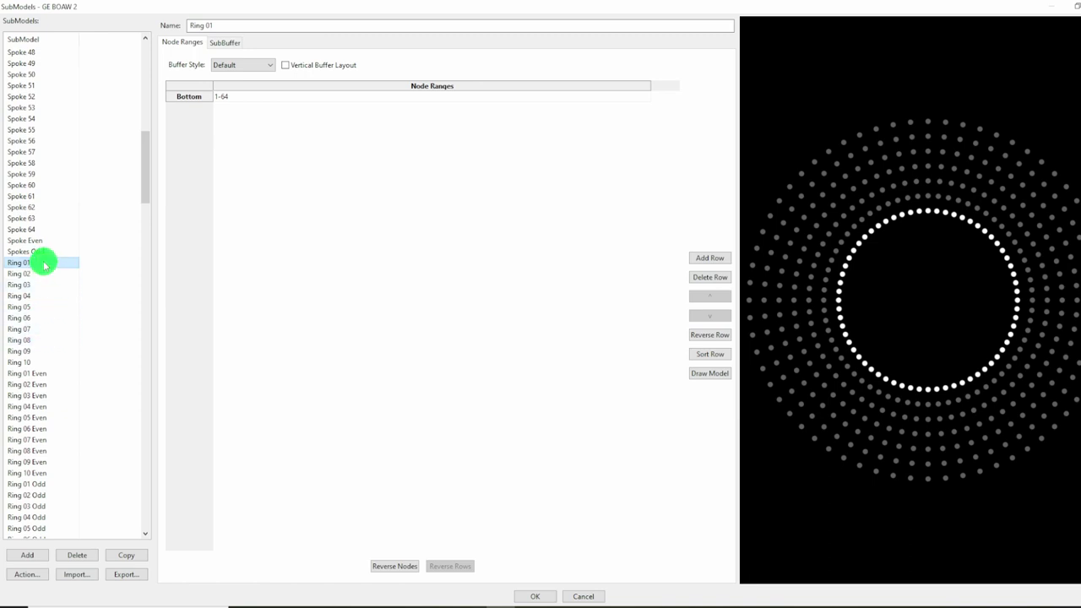
# Step: Delete the Ring 08, Ring 09 and Ring 10 submodels
pyautogui.click(32, 339)
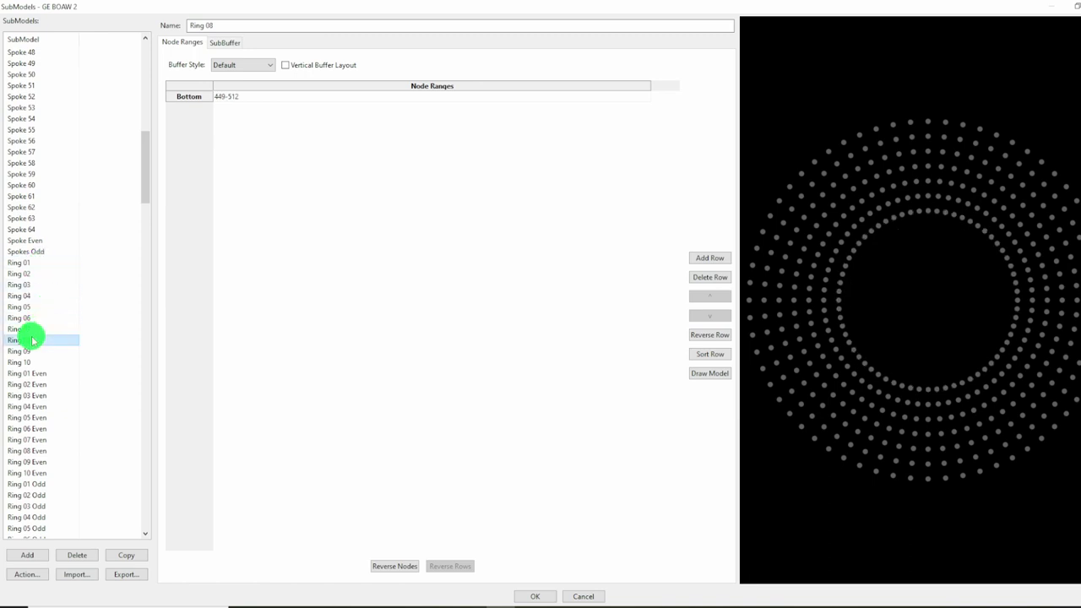
pyautogui.keyDown('shift'); pyautogui.click(24, 361); pyautogui.keyUp('shift')
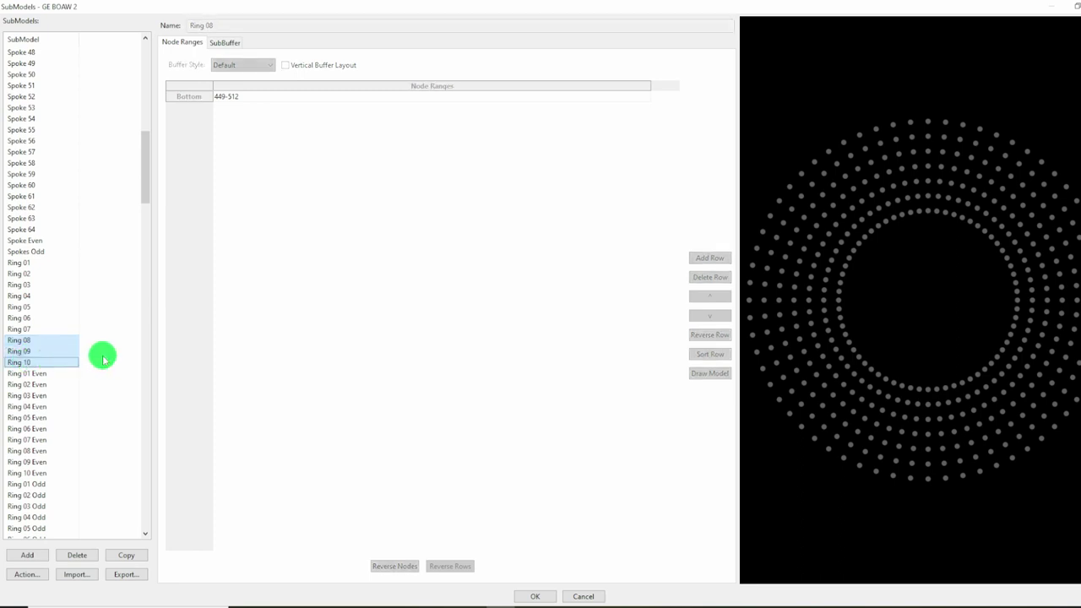
pyautogui.click(77, 555)
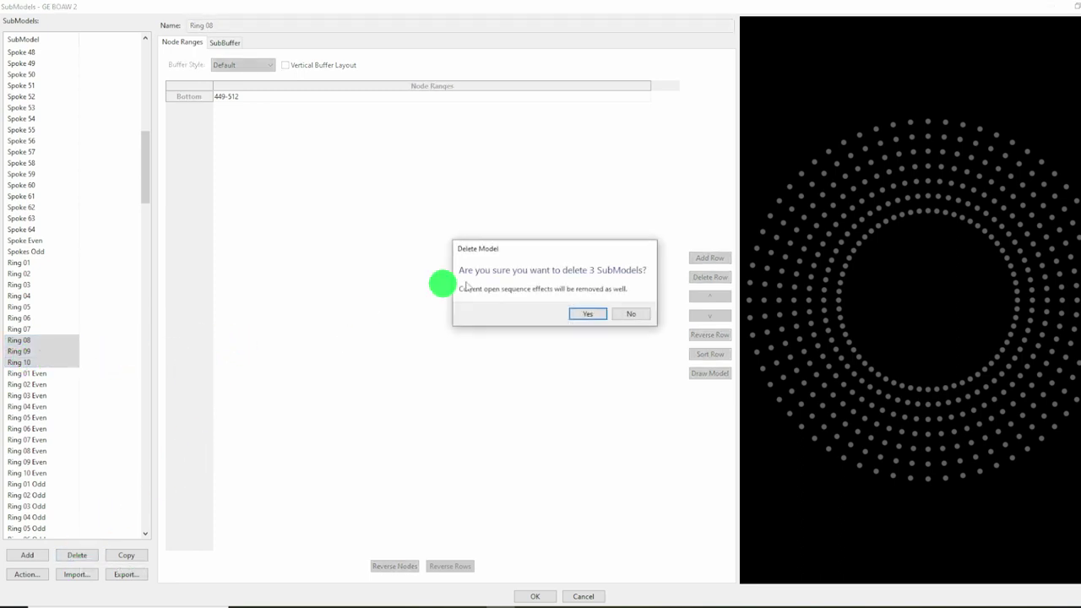
pyautogui.click(592, 314)
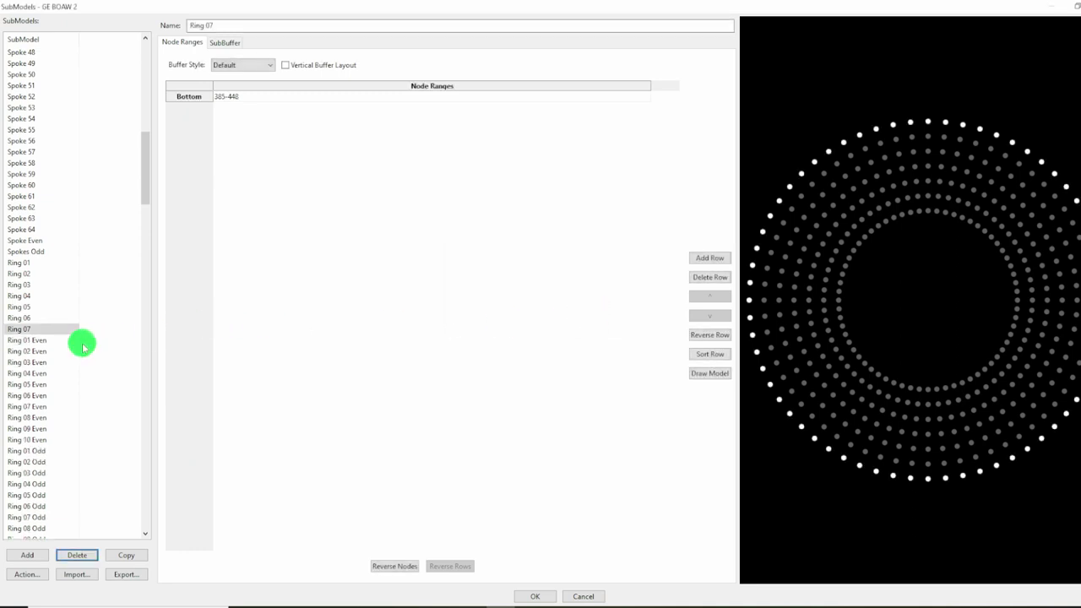
# Step: Delete the Ring 08 Even through Ring 10 Even submodels
pyautogui.scroll(-2, 79, 343)
pyautogui.click(64, 373)
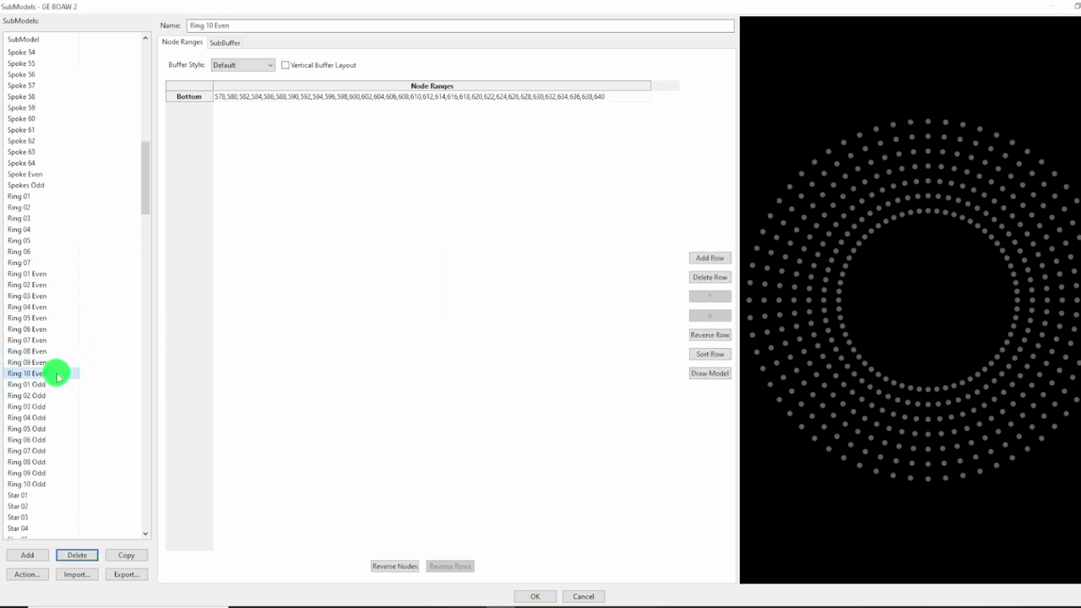
pyautogui.keyDown('shift'); pyautogui.click(62, 350); pyautogui.keyUp('shift')
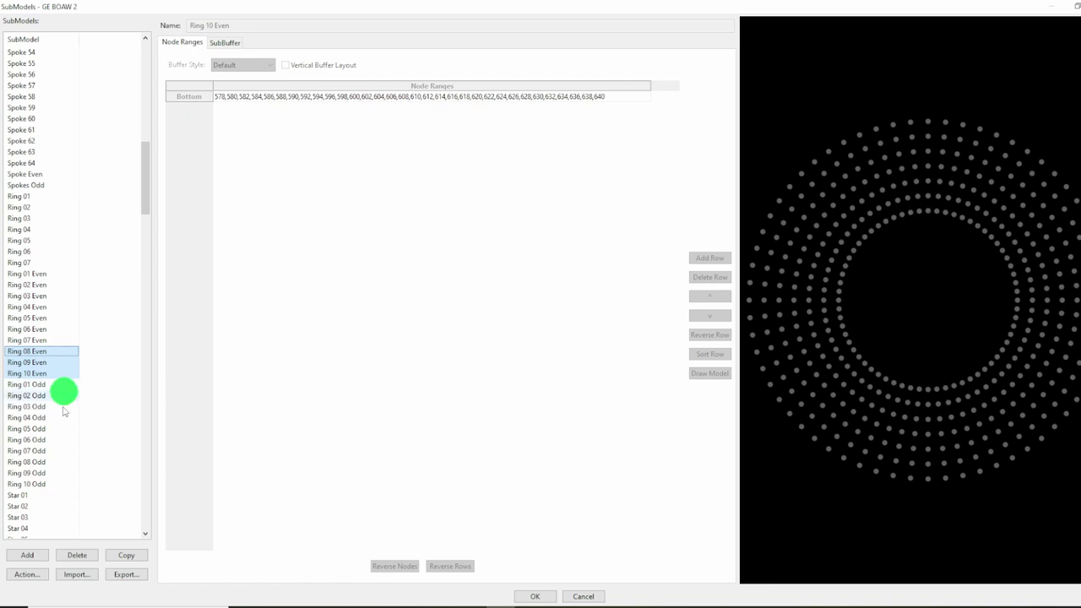
pyautogui.click(82, 555)
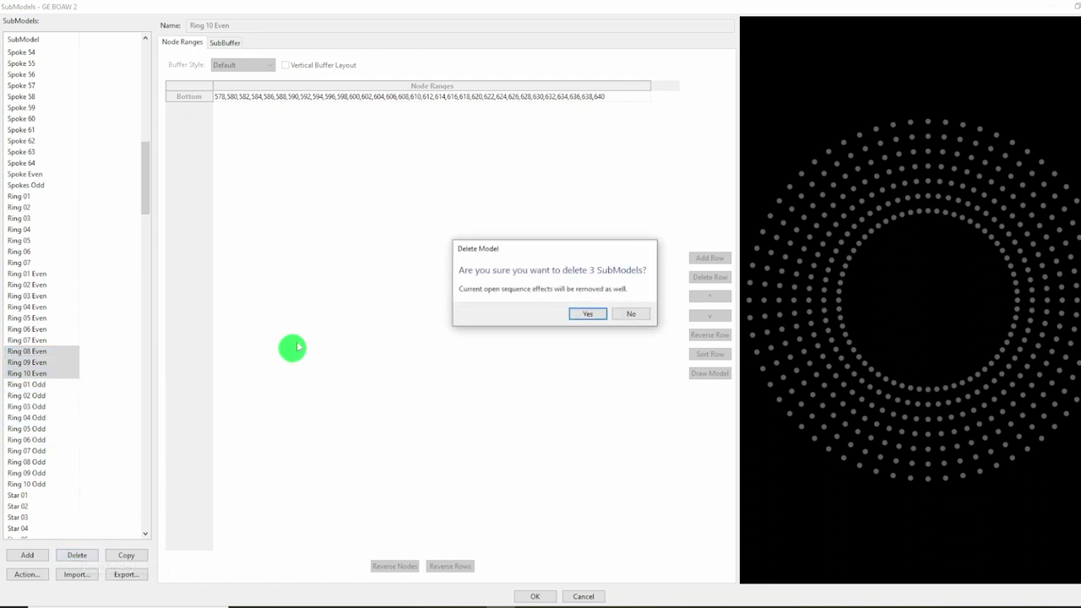
pyautogui.click(594, 315)
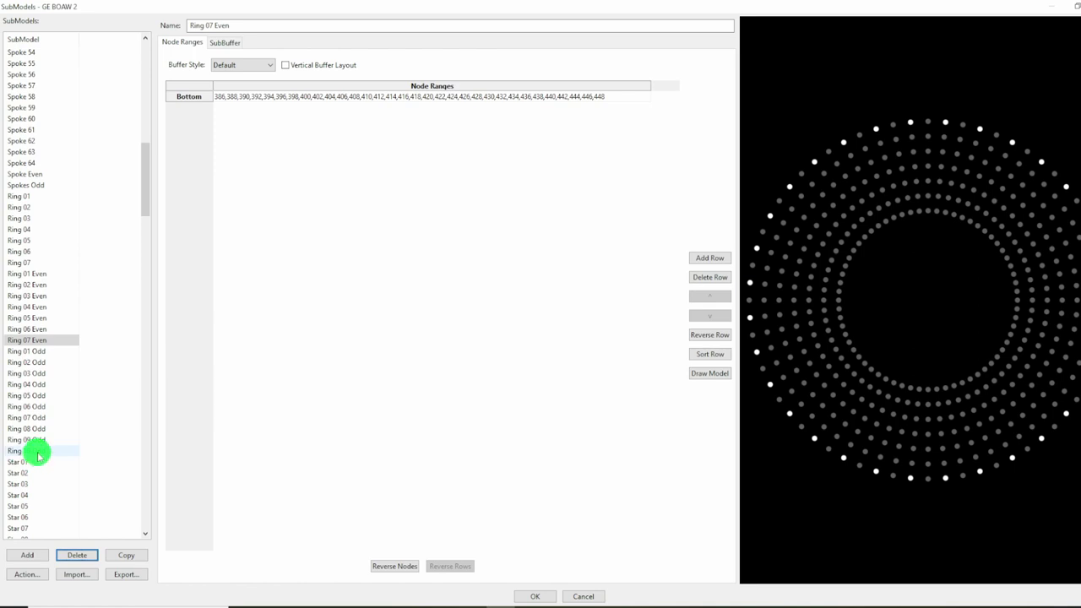
# Step: Delete the Ring 08 Odd through Ring 10 Odd submodels
pyautogui.moveTo(38, 456); pyautogui.dragTo(44, 430)
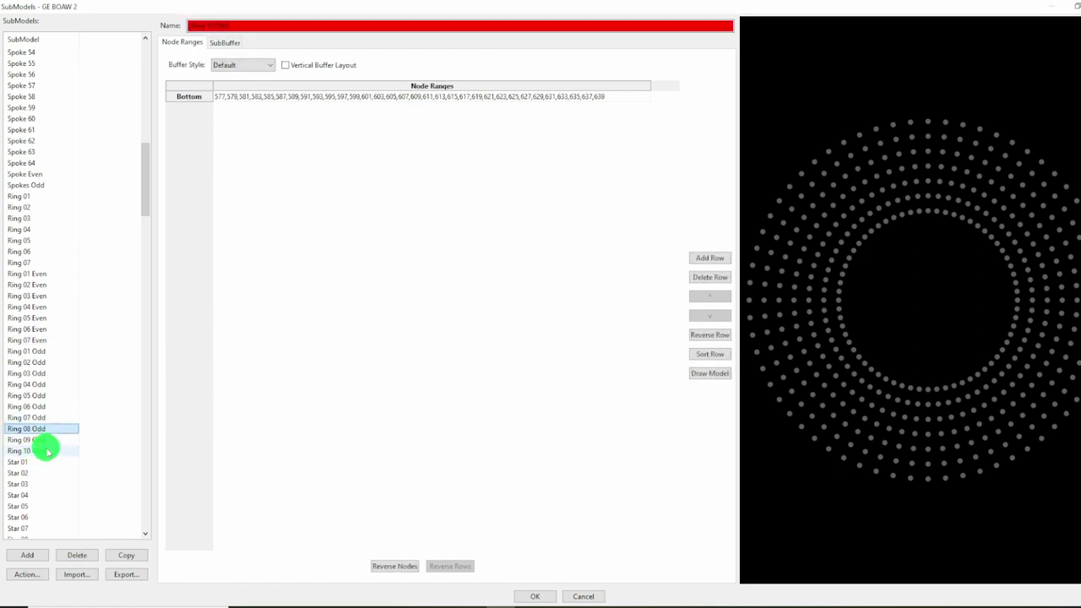
pyautogui.click(77, 555)
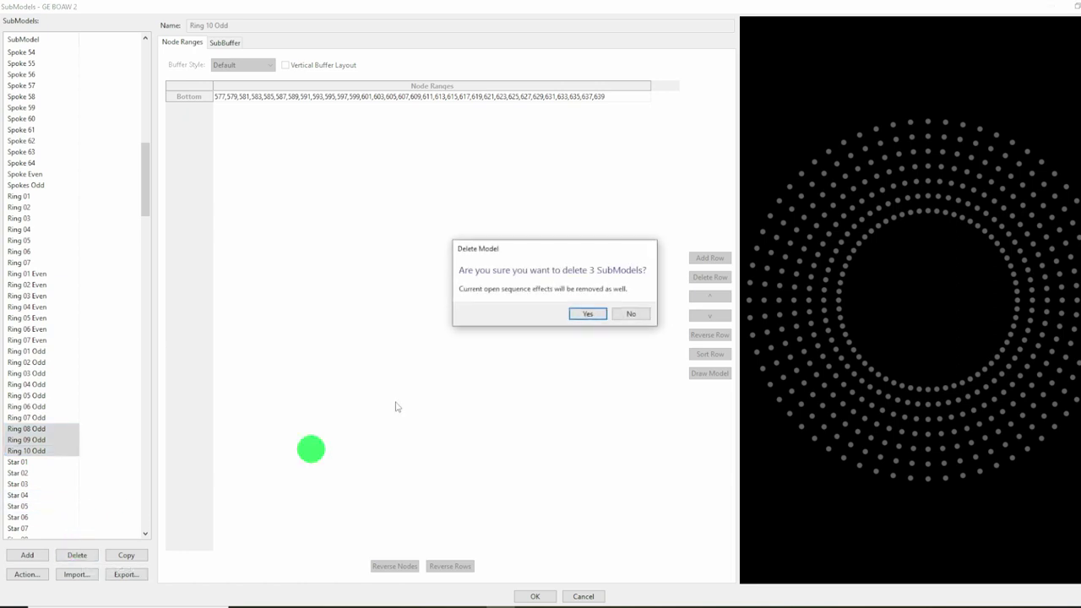
pyautogui.click(586, 314)
pyautogui.click(48, 262)
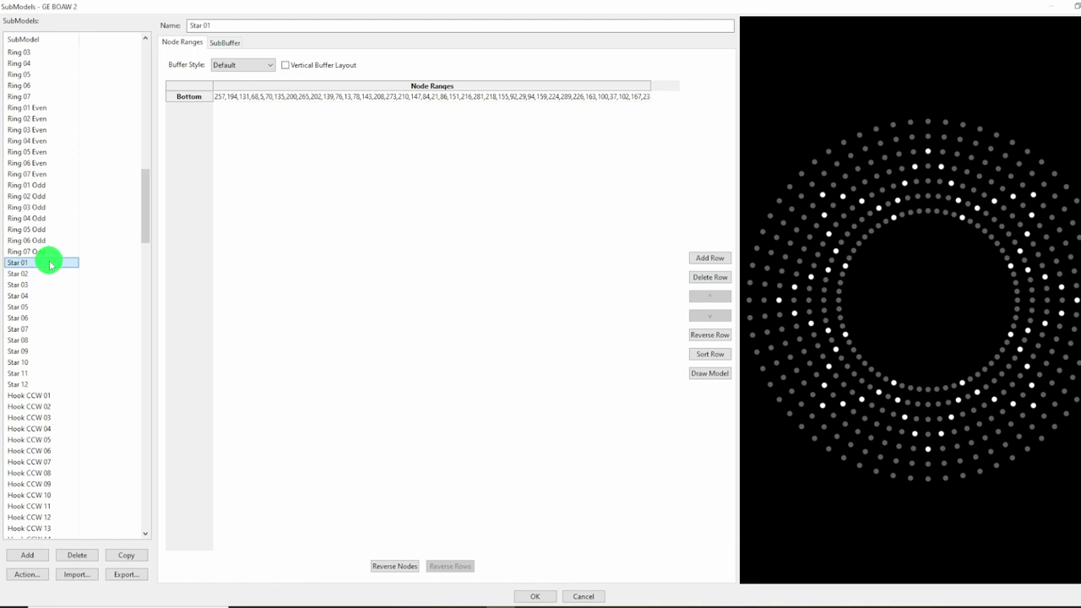
# Step: Step through the Star 02–11 submodels on the wreath preview, ending on Hook CCW 01's node ranges
pyautogui.press('Down')
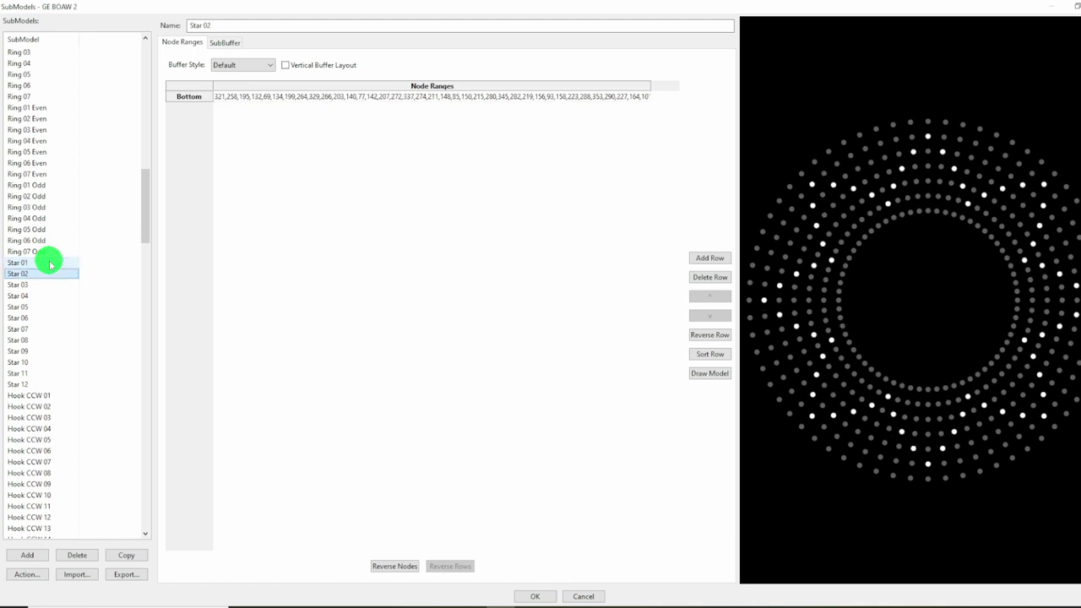
pyautogui.press('Down')
pyautogui.press('Down')
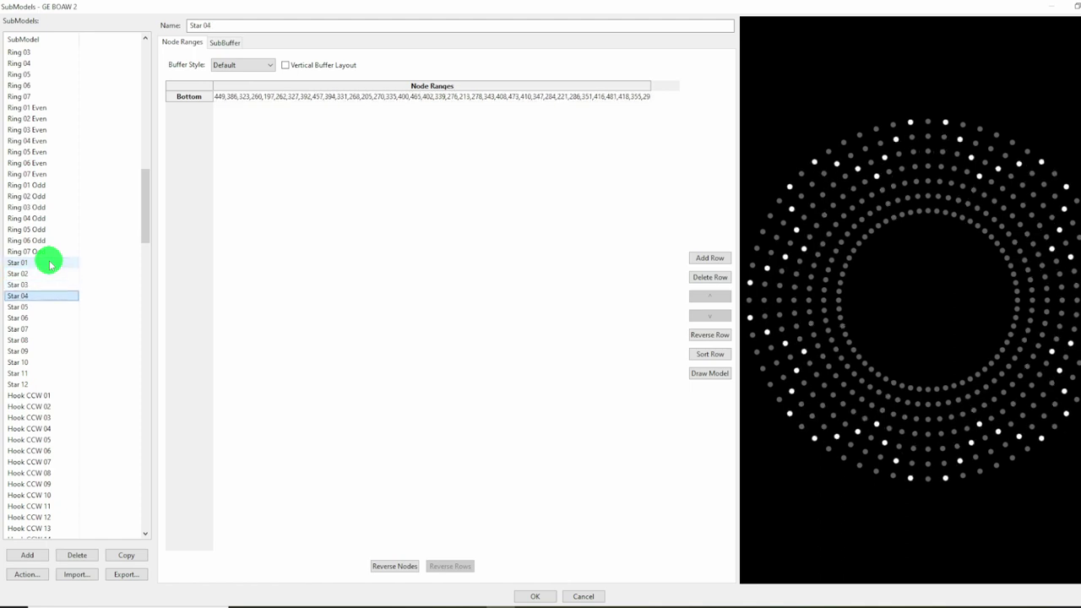
pyautogui.press('Down')
pyautogui.press('Down')
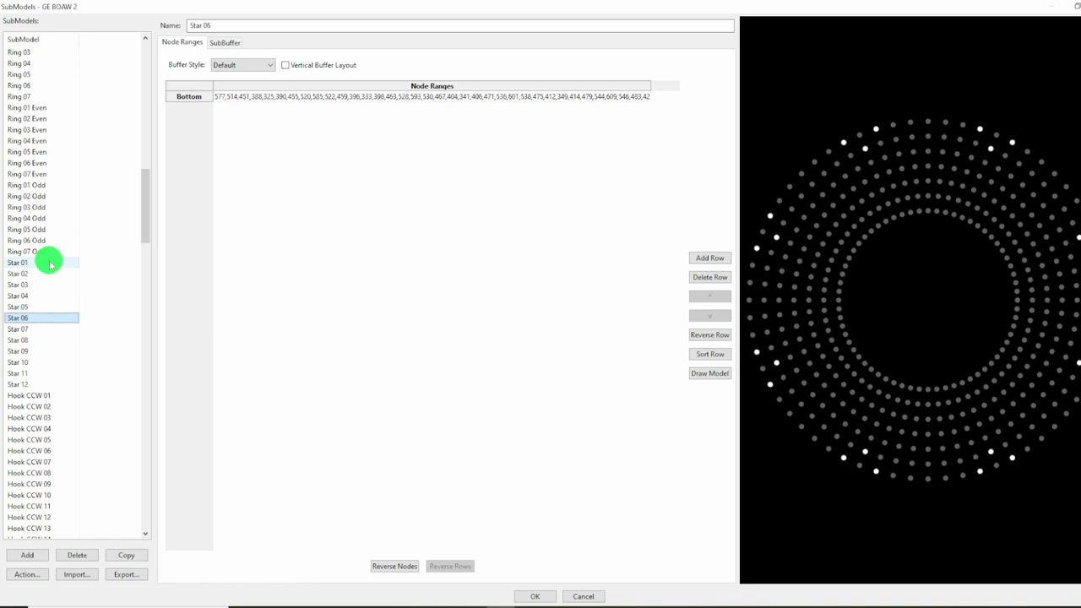
pyautogui.press('Down')
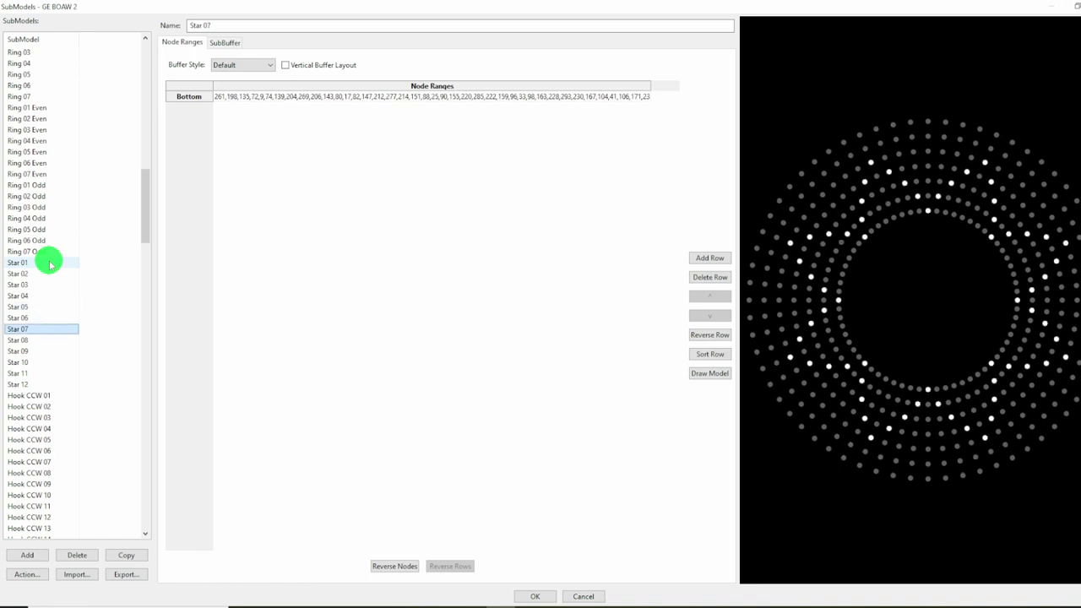
pyautogui.press('Up')
pyautogui.press('Down')
pyautogui.press('Down')
pyautogui.press('Down')
pyautogui.press('Down')
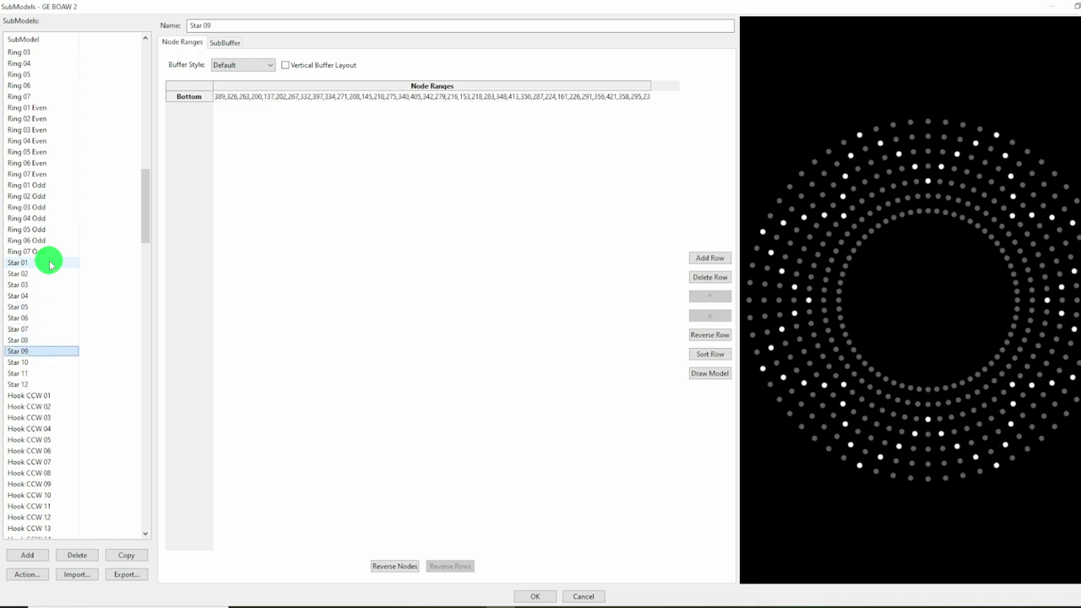
pyautogui.press('Down')
pyautogui.press('Down')
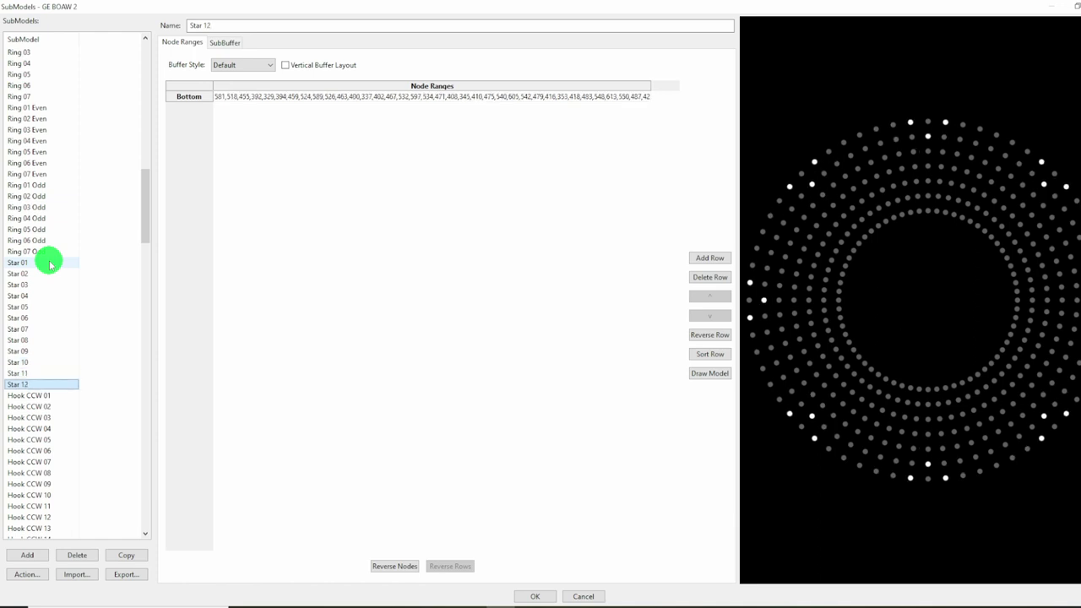
pyautogui.press('Up')
pyautogui.press('Up')
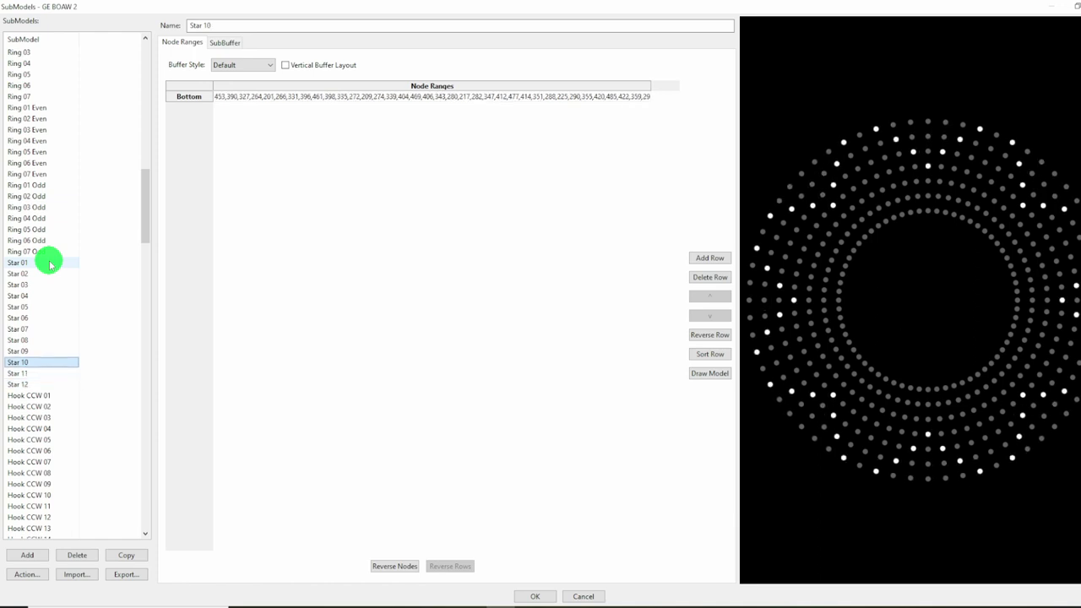
pyautogui.press('Up')
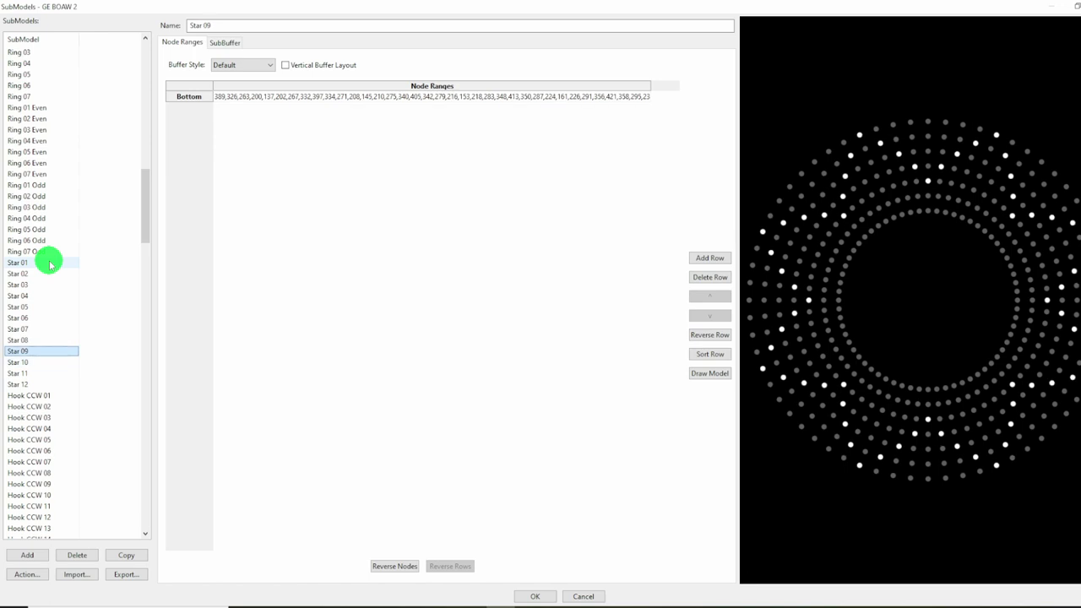
pyautogui.press('Down')
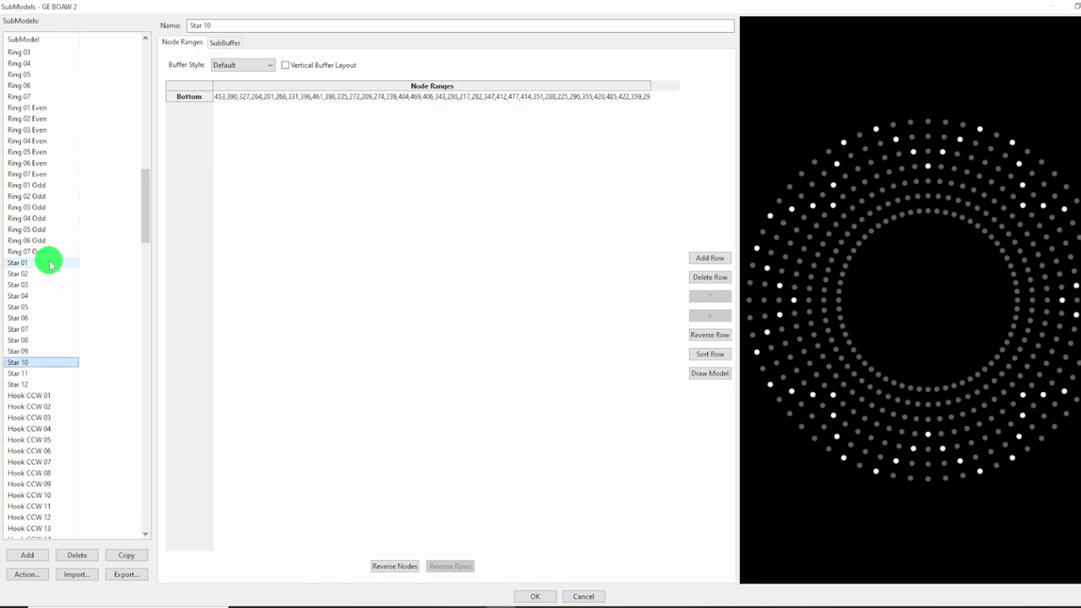
pyautogui.press('Down')
pyautogui.press('Down')
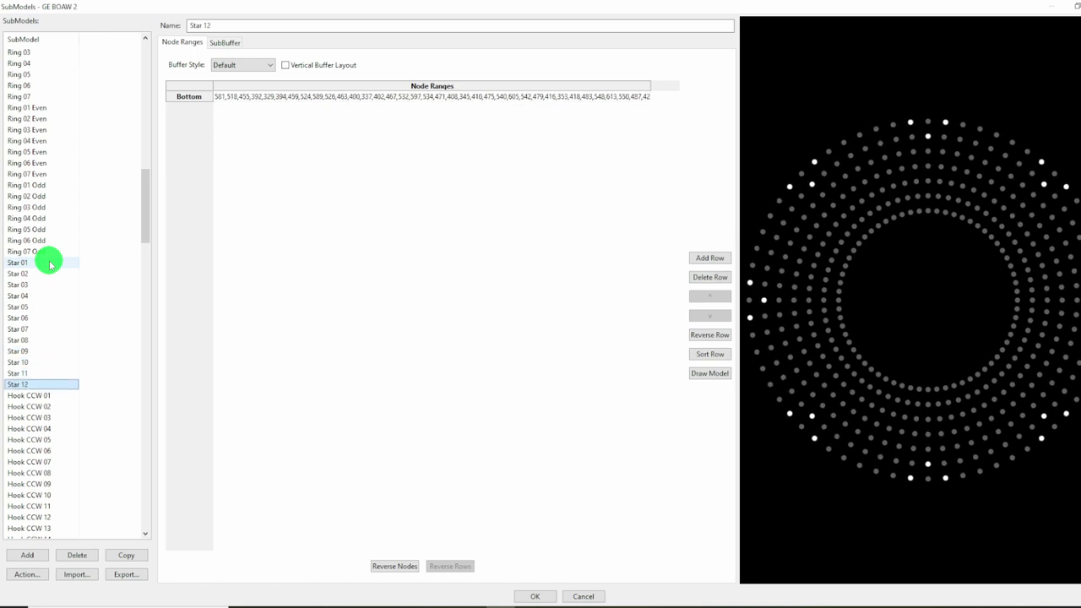
pyautogui.click(43, 396)
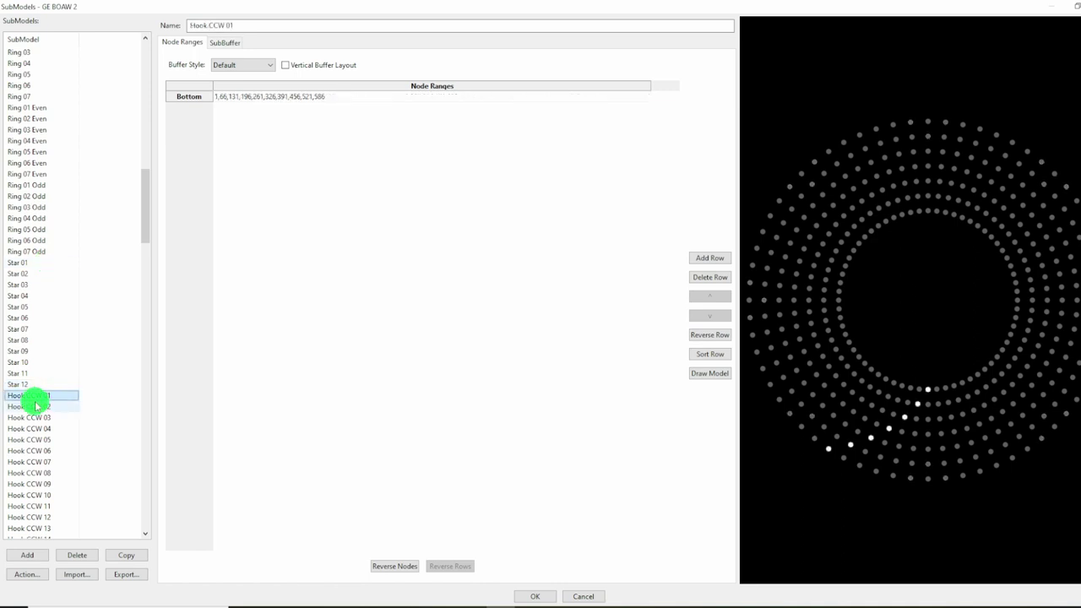
# Step: Cut Hook CCW 01's node list so it ends at 391, dropping 456, 521 and 586
pyautogui.scroll(-19, 43, 396)
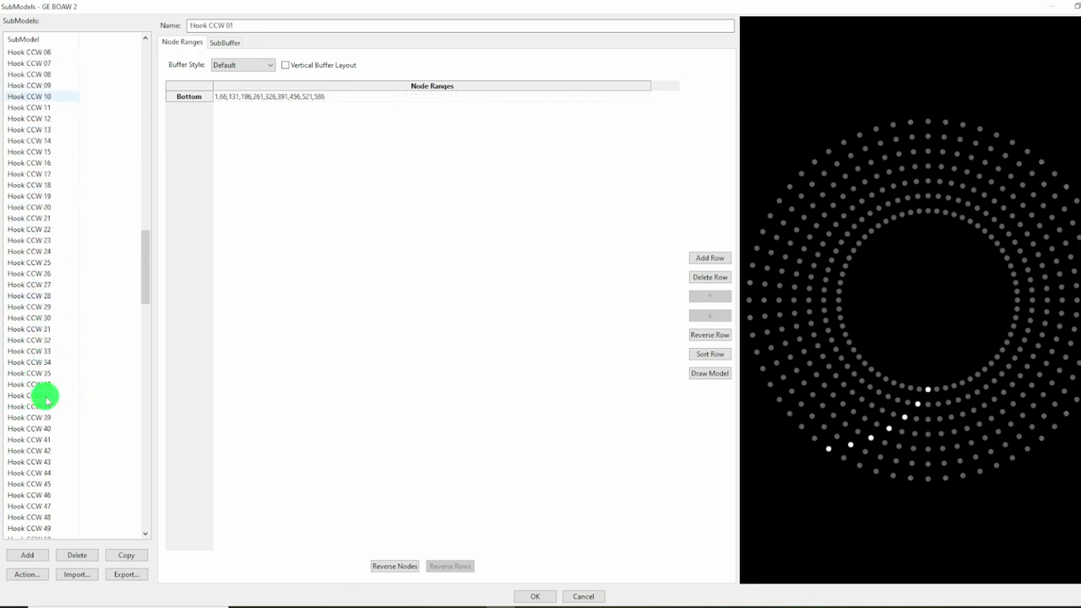
pyautogui.scroll(15, 64, 347)
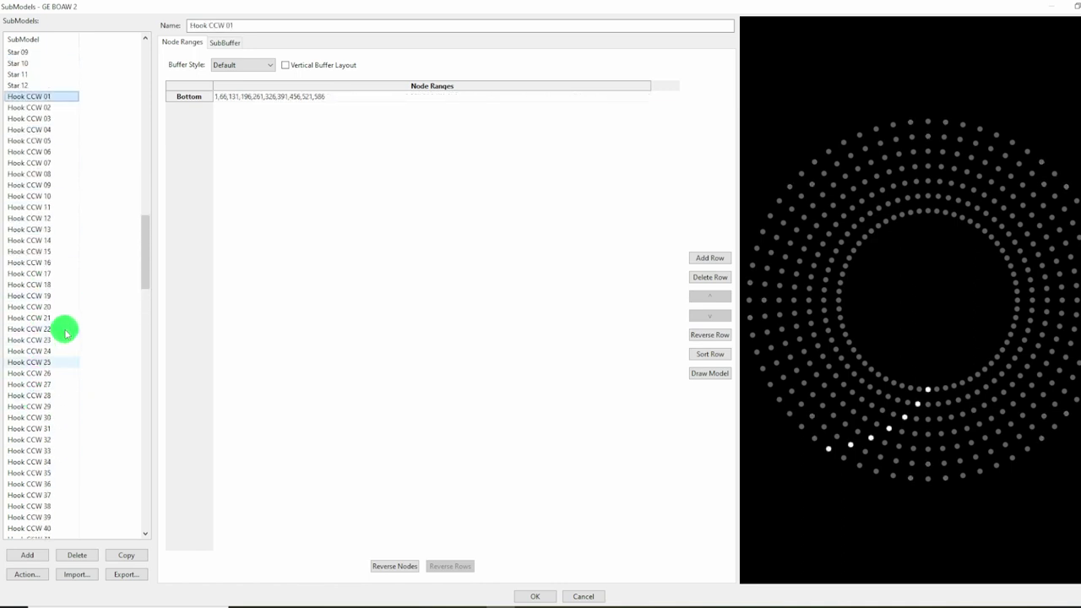
pyautogui.doubleClick(349, 97)
pyautogui.click(359, 100)
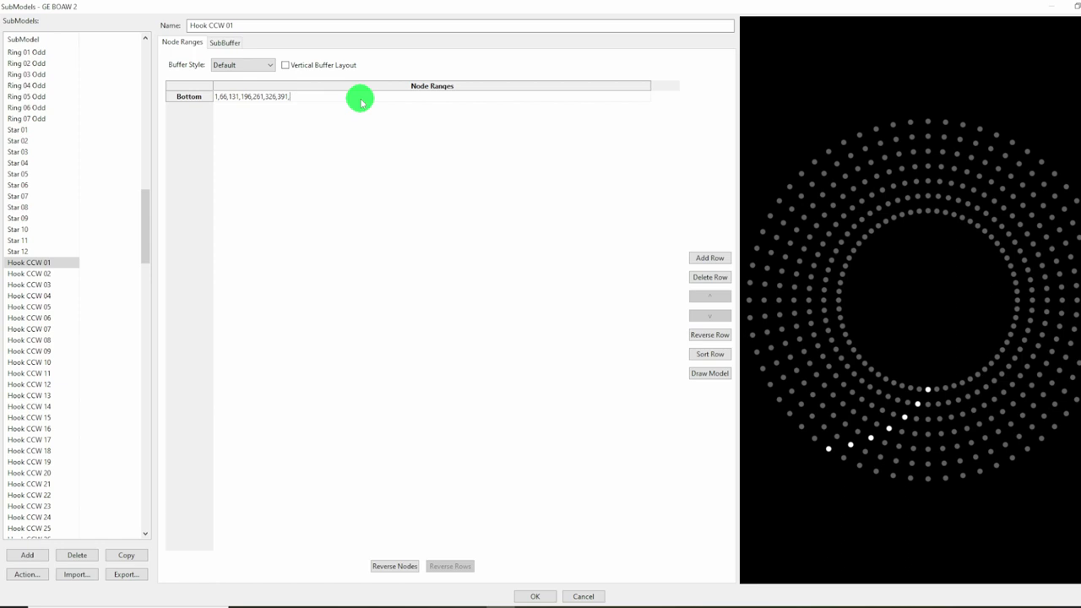
# Step: Bring up Hook CCW 02's ten-node list, 2 through 587
pyautogui.click(64, 275)
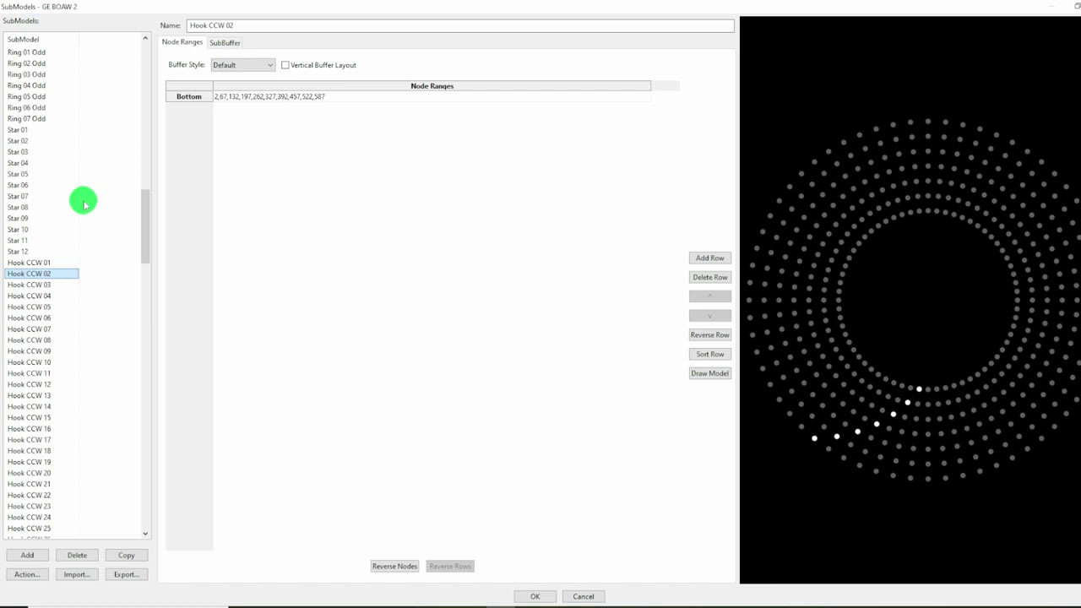
pyautogui.scroll(-1, 76, 202)
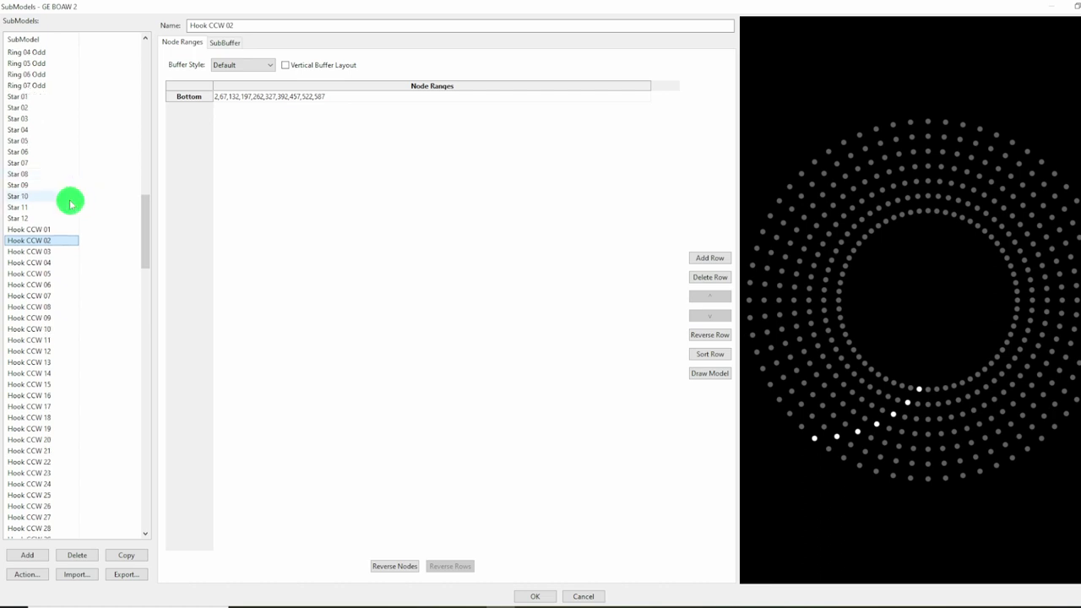
pyautogui.scroll(-1, 69, 197)
pyautogui.scroll(-20, 69, 198)
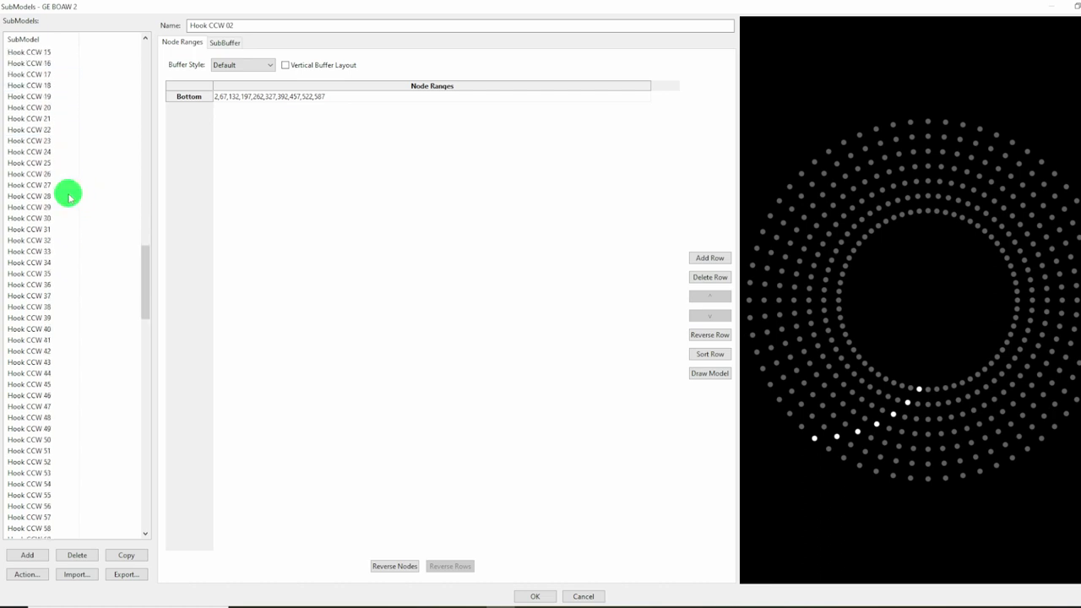
pyautogui.scroll(-20, 70, 197)
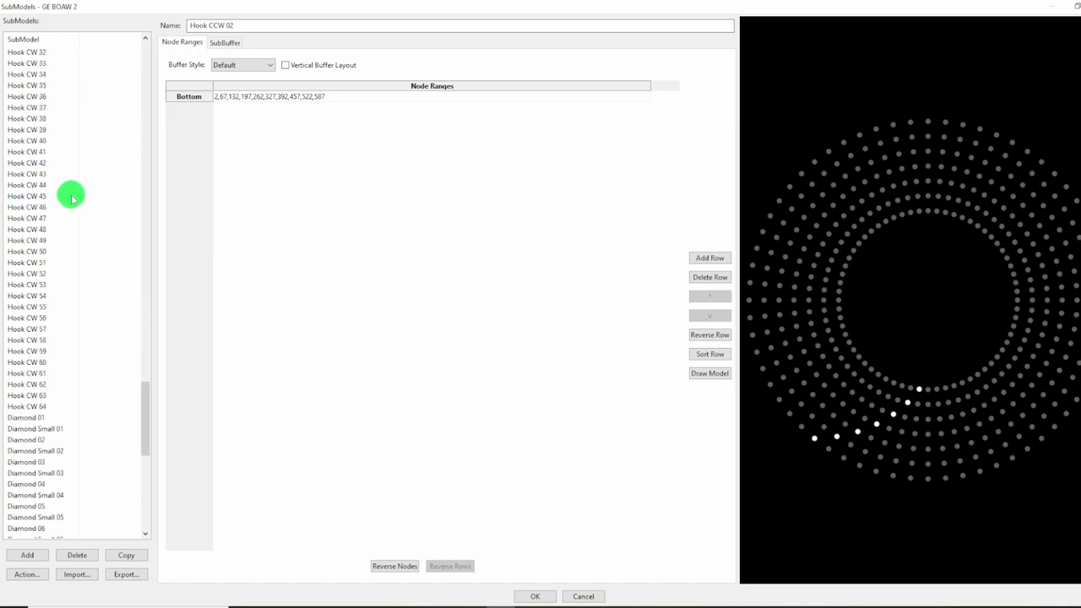
# Step: Review Diamond 01, Diamond Small 01, 02 and 16, then step back up to Diamond 10
pyautogui.click(38, 217)
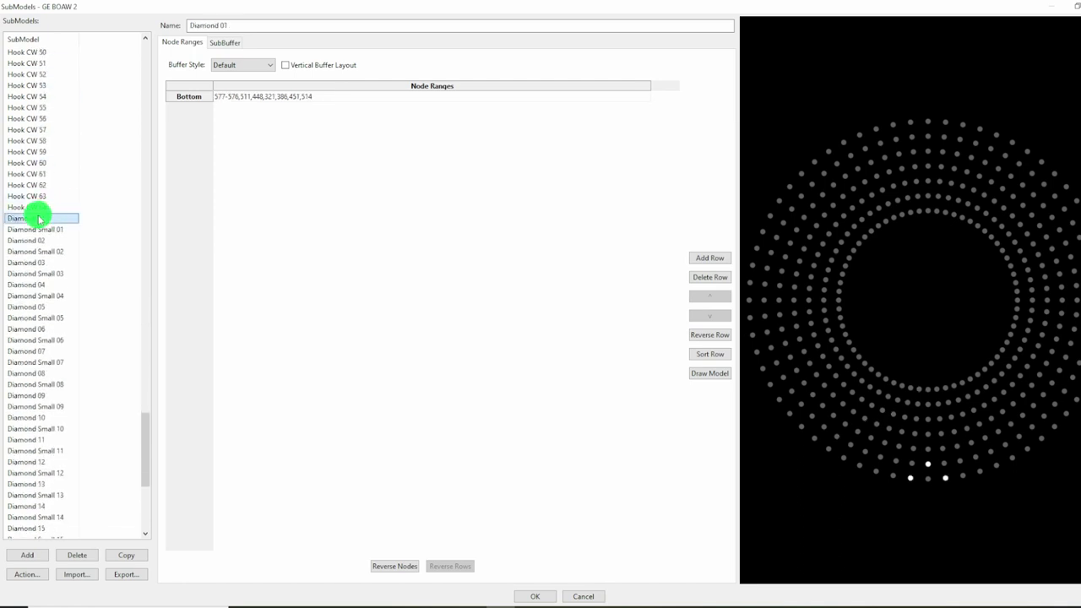
pyautogui.click(87, 229)
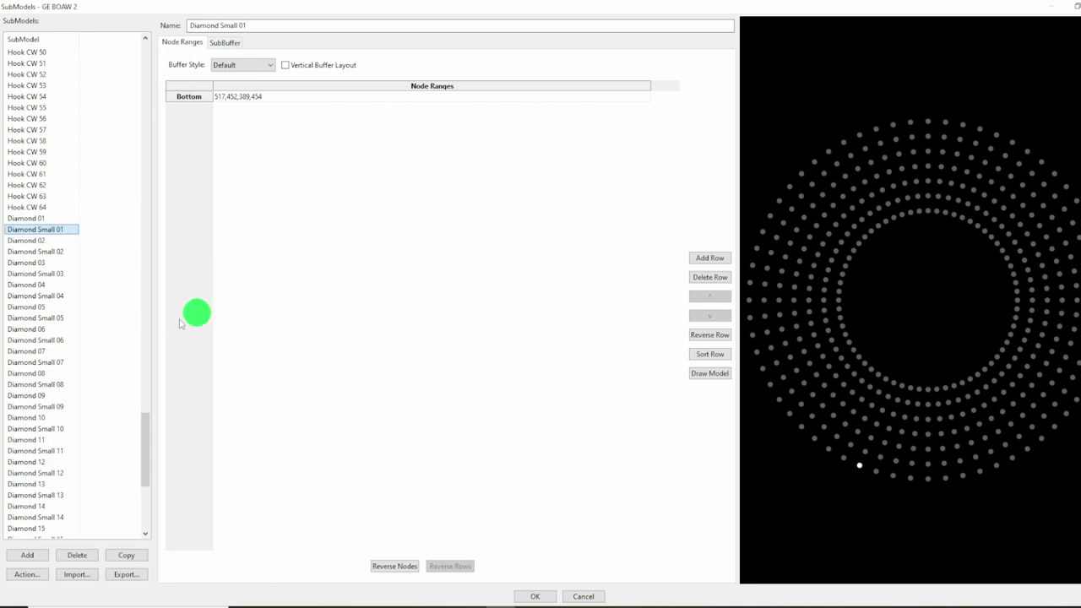
pyautogui.click(52, 252)
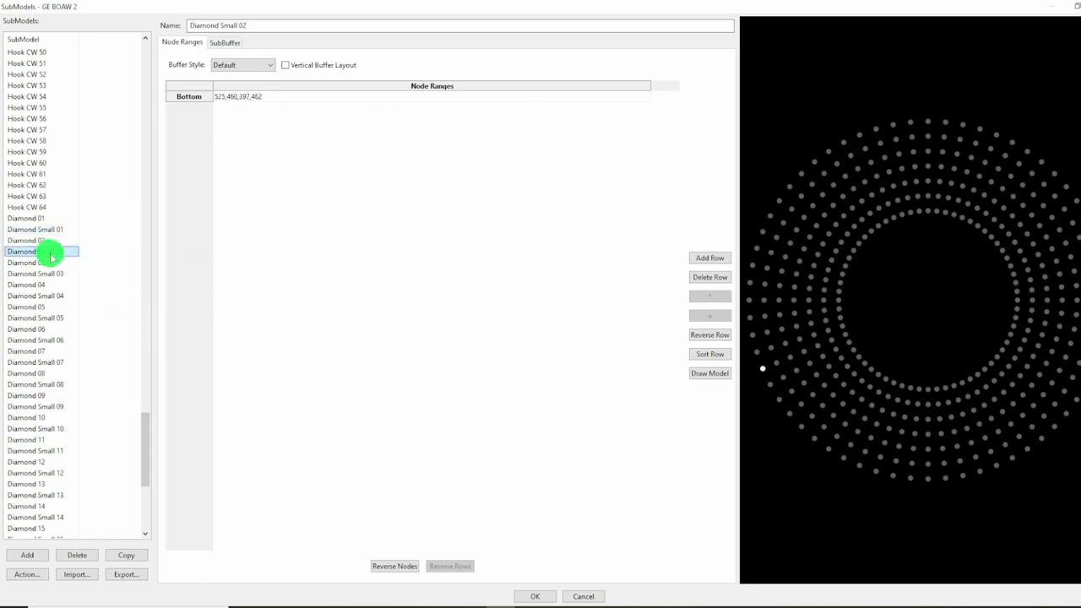
pyautogui.scroll(-5, 49, 244)
pyautogui.click(43, 394)
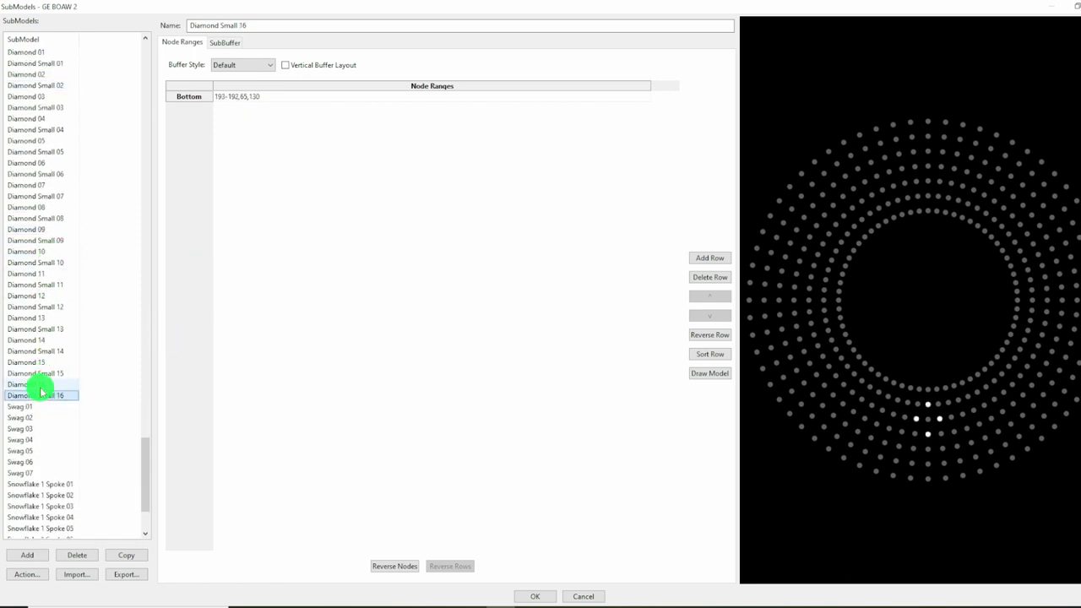
pyautogui.press('Up')
pyautogui.press('Up')
pyautogui.press('Up')
pyautogui.press('Up')
pyautogui.press('Up')
pyautogui.press('Up')
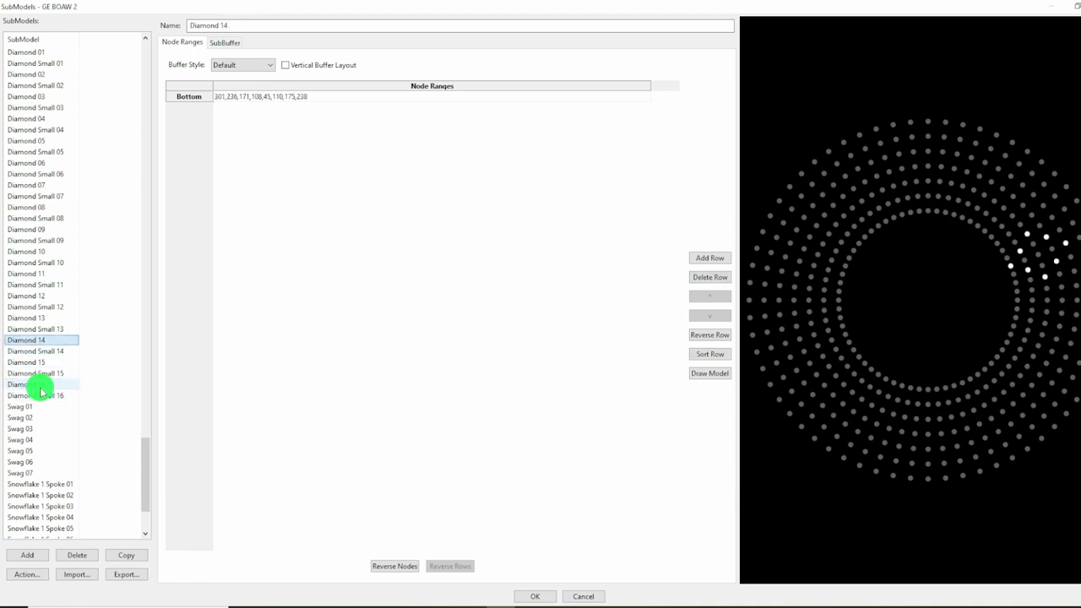
pyautogui.press('Up')
pyautogui.press('Up')
pyautogui.press('Up')
pyautogui.press('Up')
pyautogui.press('Up')
pyautogui.press('Up')
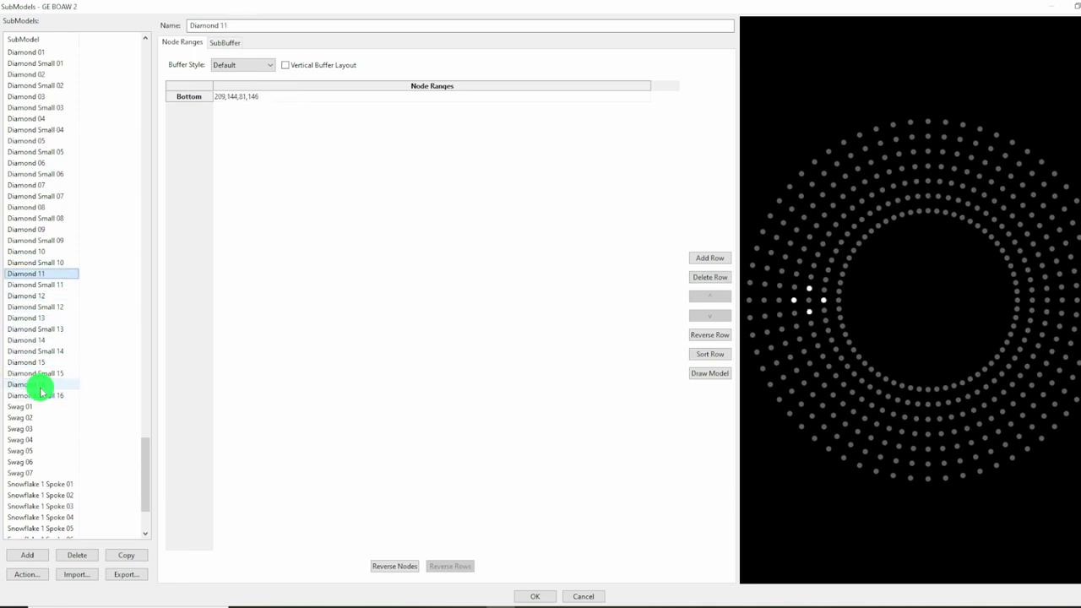
pyautogui.press('Up')
pyautogui.press('Up')
pyautogui.press('Up')
pyautogui.press('Up')
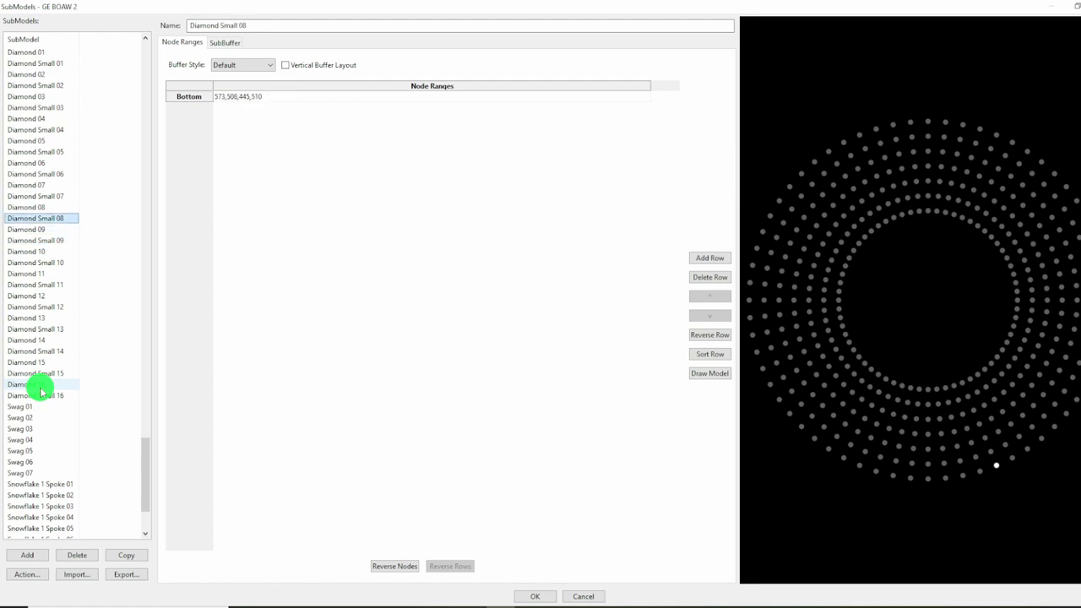
pyautogui.scroll(-2, 40, 391)
# Step: Step through the Swag 01–07 submodels on the preview, then check Swag 04 and Zig Zag 08
pyautogui.click(27, 340)
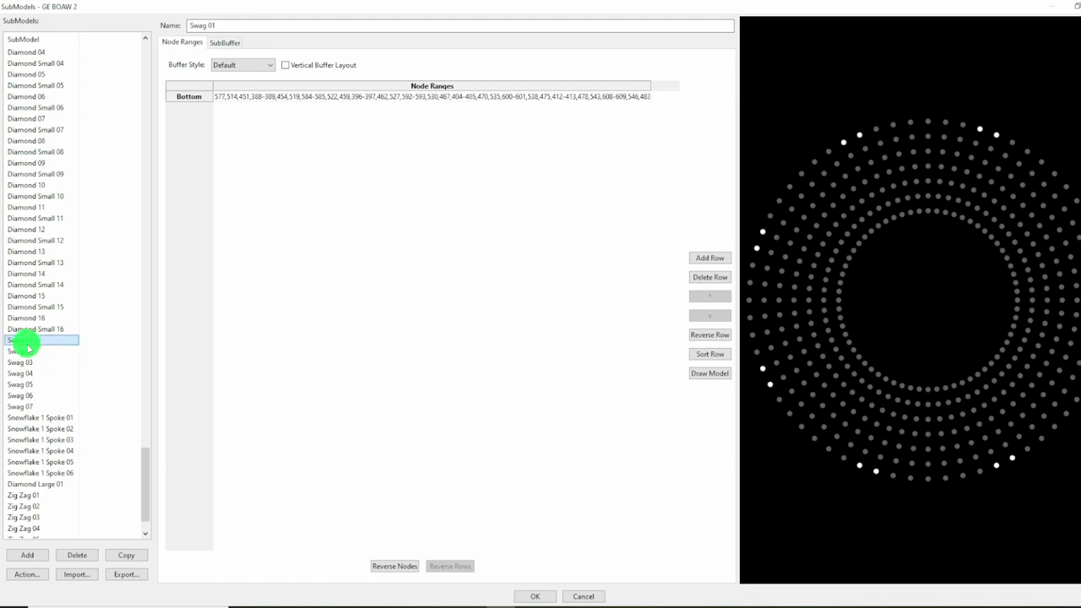
pyautogui.press('Down')
pyautogui.press('Down')
pyautogui.press('Down')
pyautogui.press('Down')
pyautogui.press('Down')
pyautogui.press('Down')
pyautogui.press('Down')
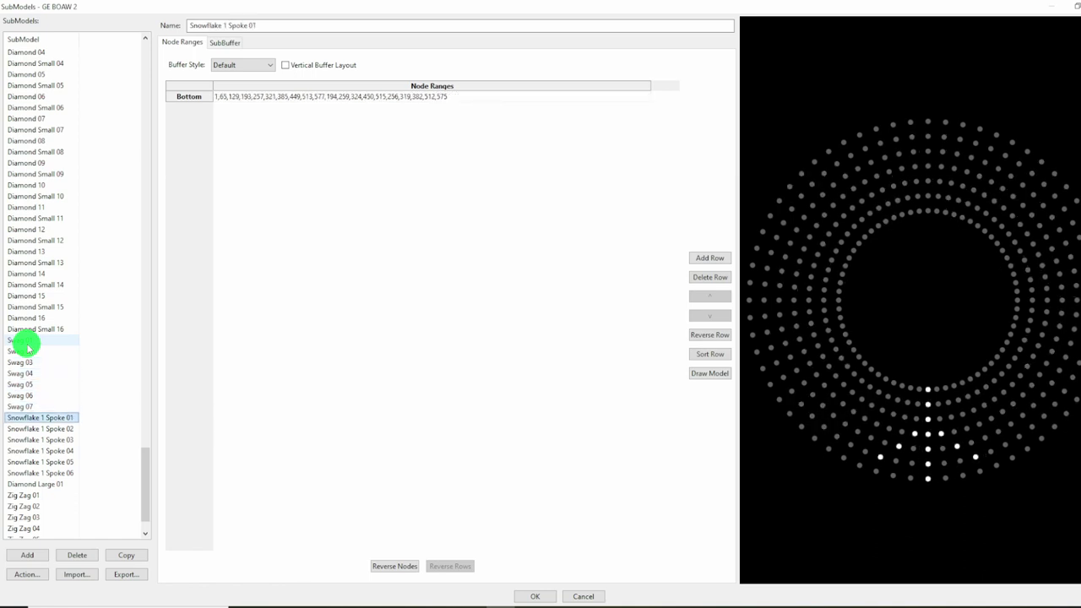
pyautogui.press('Up')
pyautogui.press('Up')
pyautogui.press('Up')
pyautogui.press('Up')
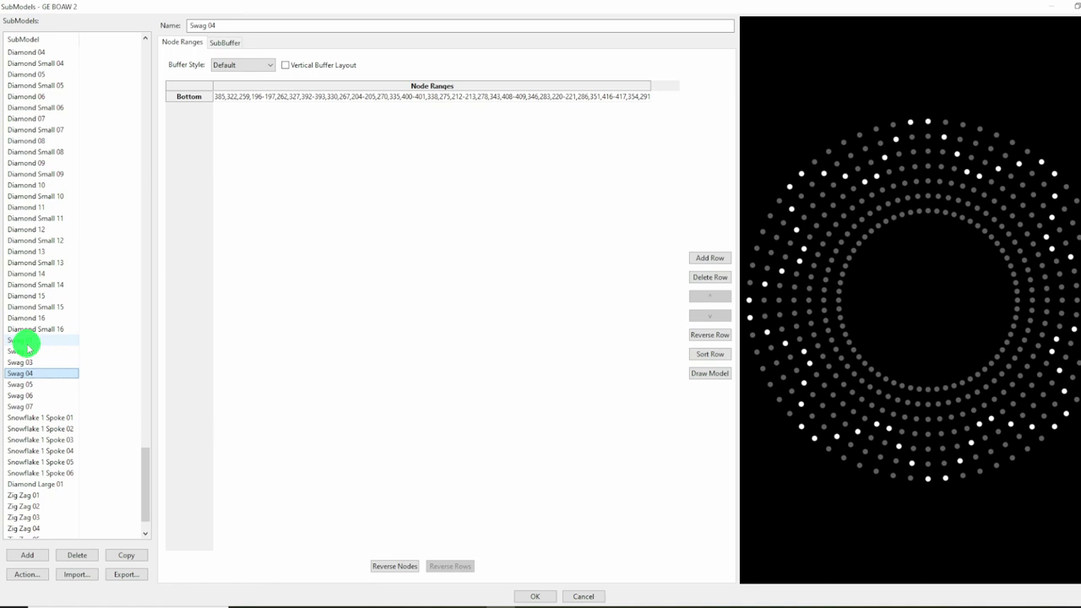
pyautogui.press('Up')
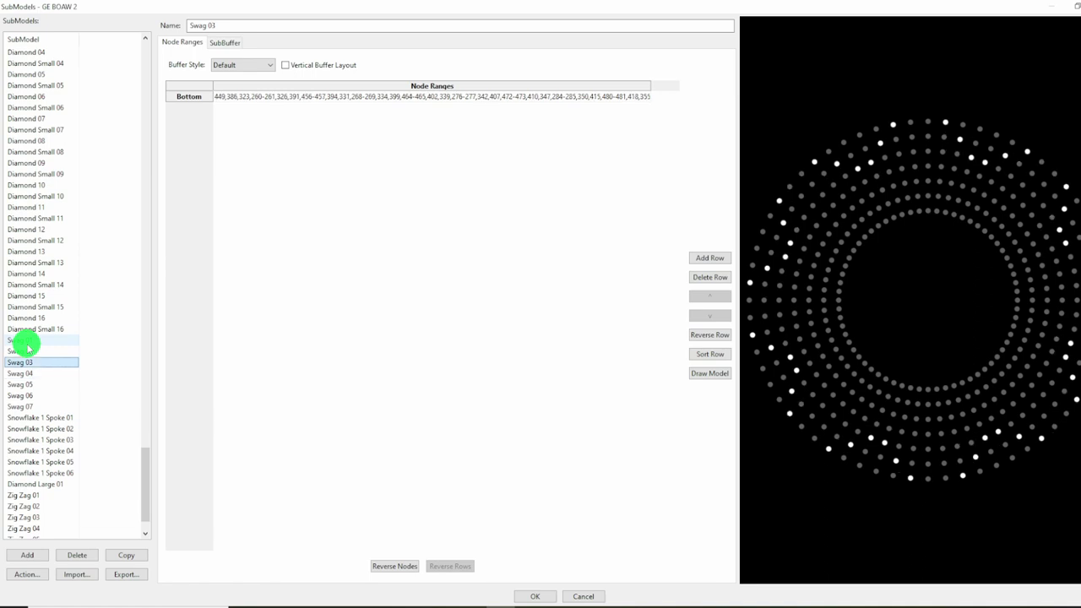
pyautogui.press('Up')
pyautogui.press('Up')
pyautogui.press('Up')
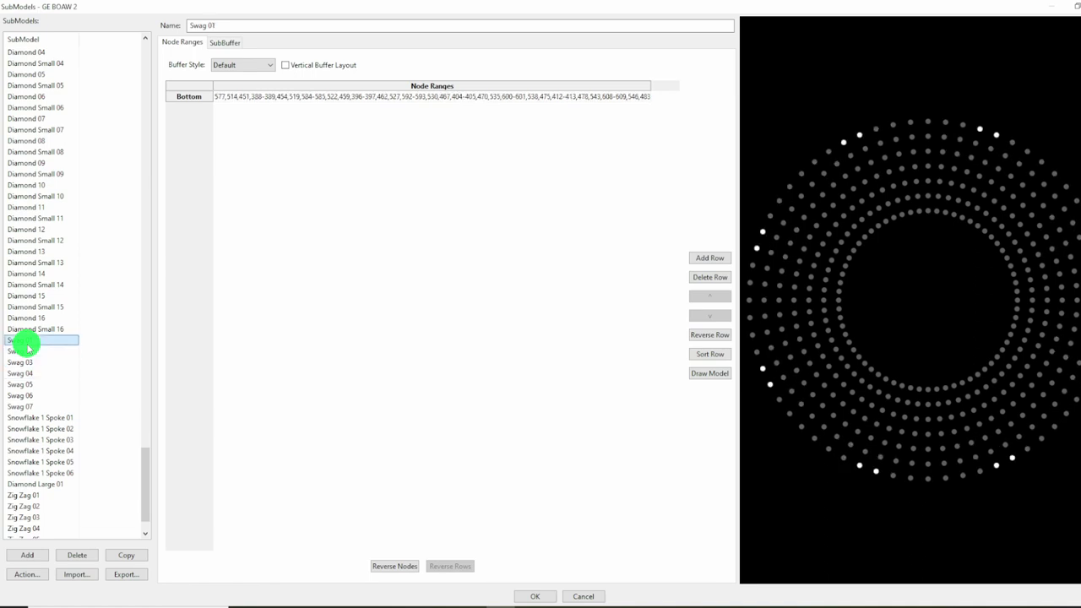
pyautogui.scroll(-2, 28, 346)
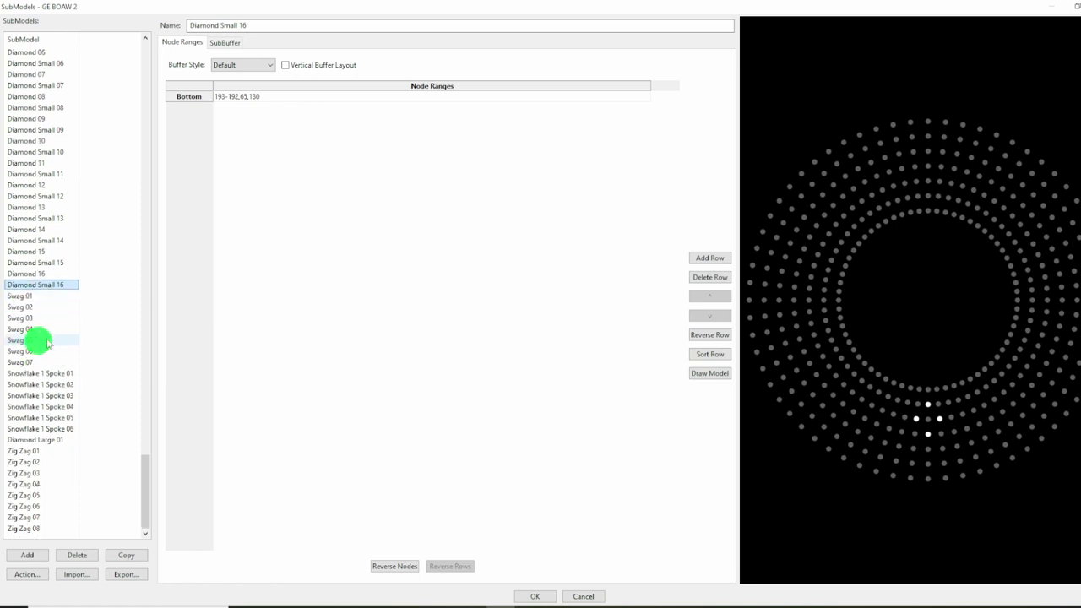
pyautogui.click(31, 327)
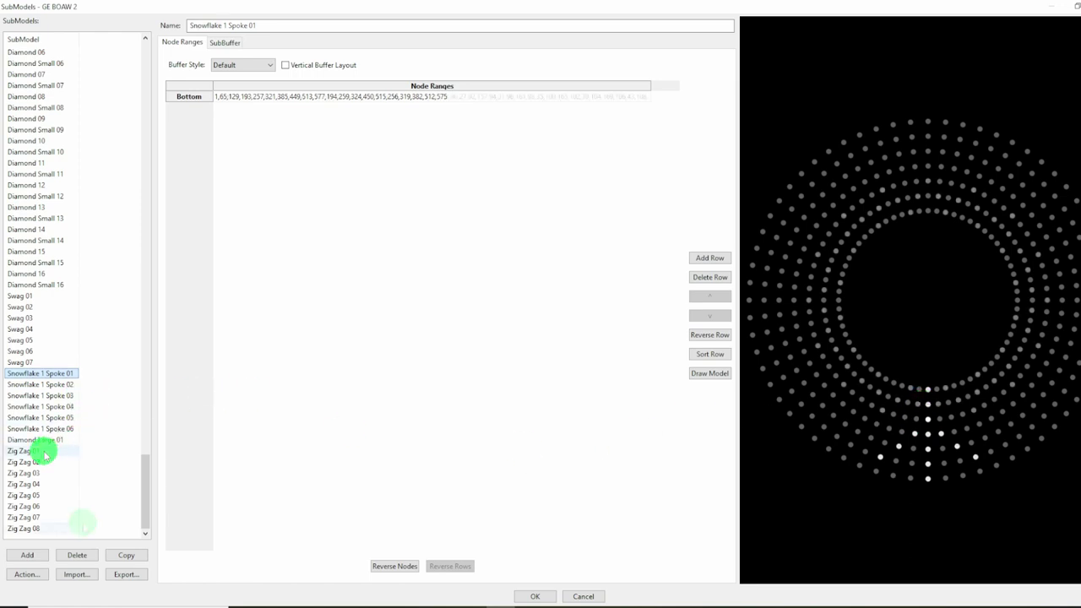
pyautogui.click(84, 527)
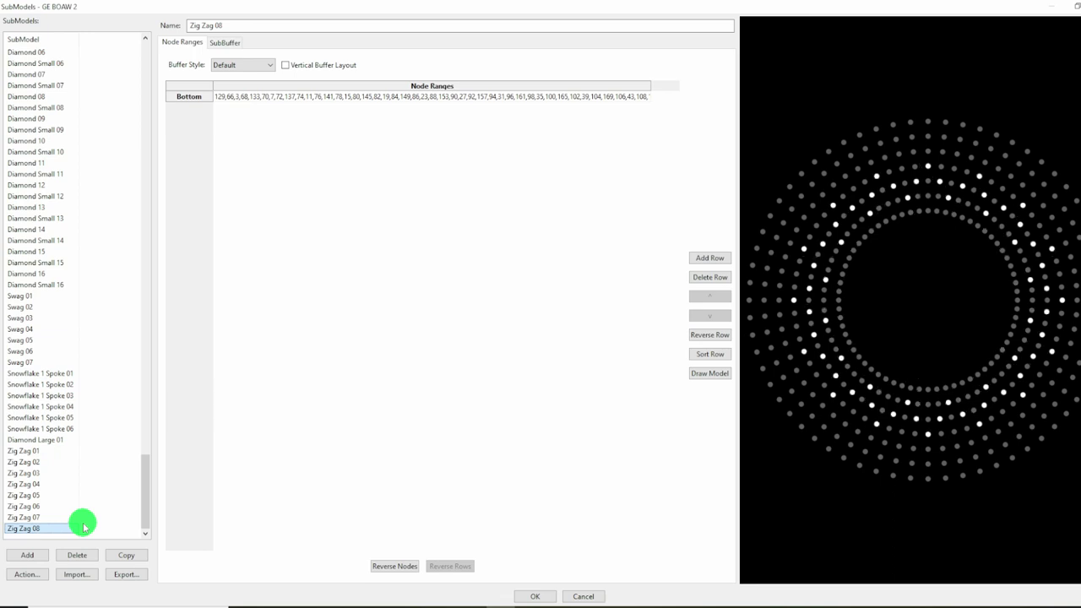
# Step: Step up through Zig Zag 07 to 03 and delete the Zig Zag 01 submodel
pyautogui.press('Up')
pyautogui.press('Up')
pyautogui.press('Up')
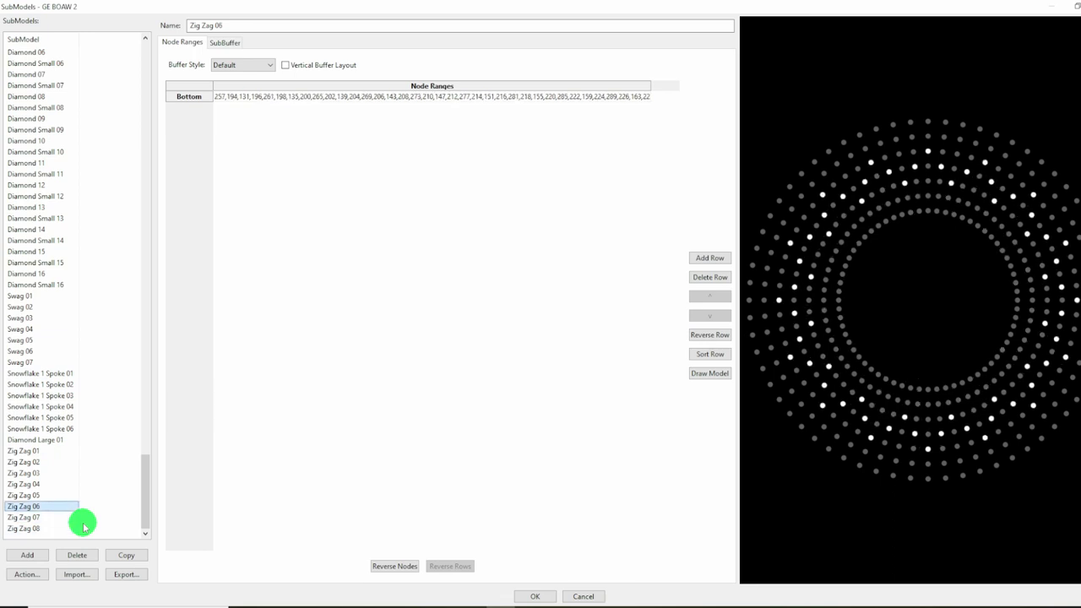
pyautogui.press('Up')
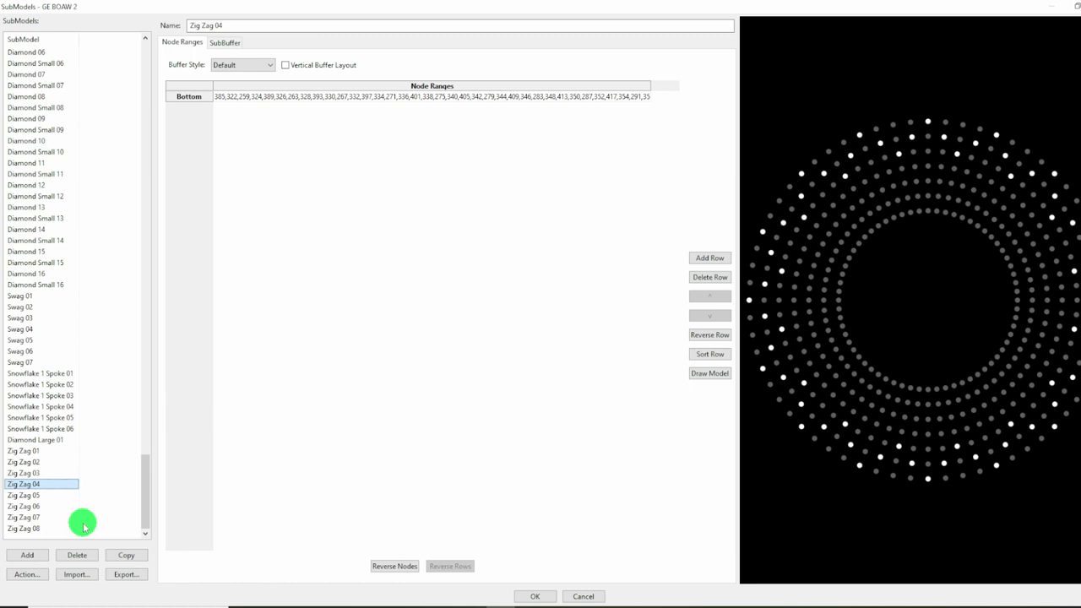
pyautogui.press('Up')
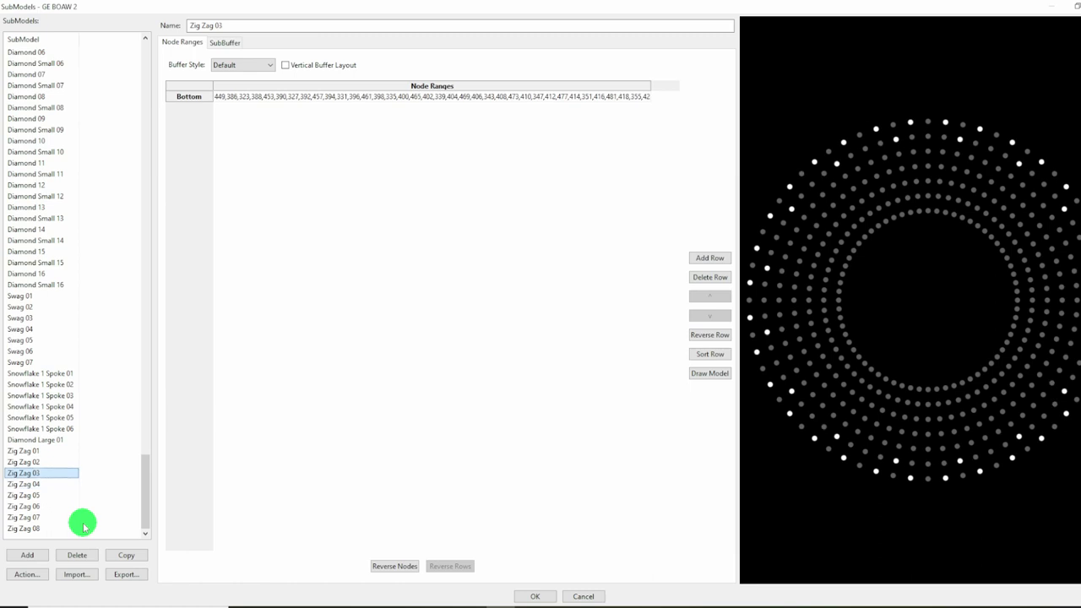
pyautogui.press('Up')
pyautogui.press('Up')
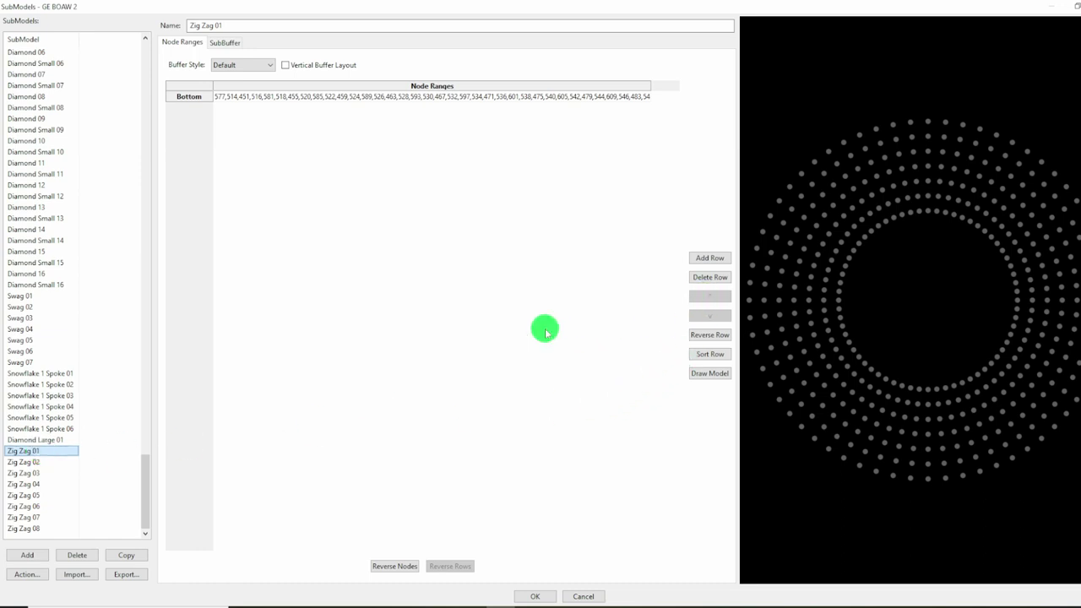
pyautogui.click(83, 556)
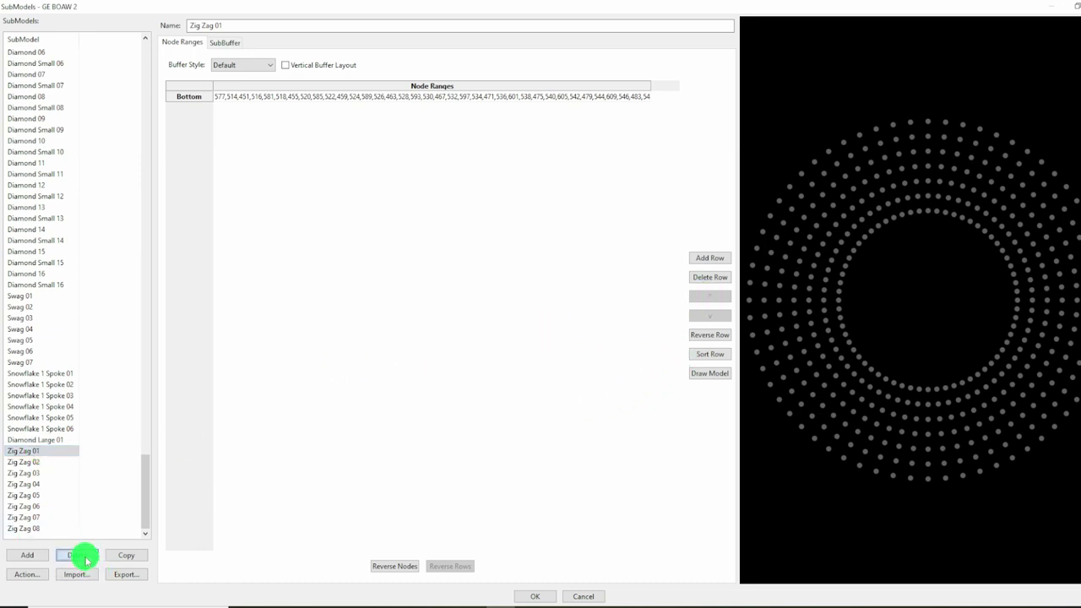
pyautogui.click(579, 324)
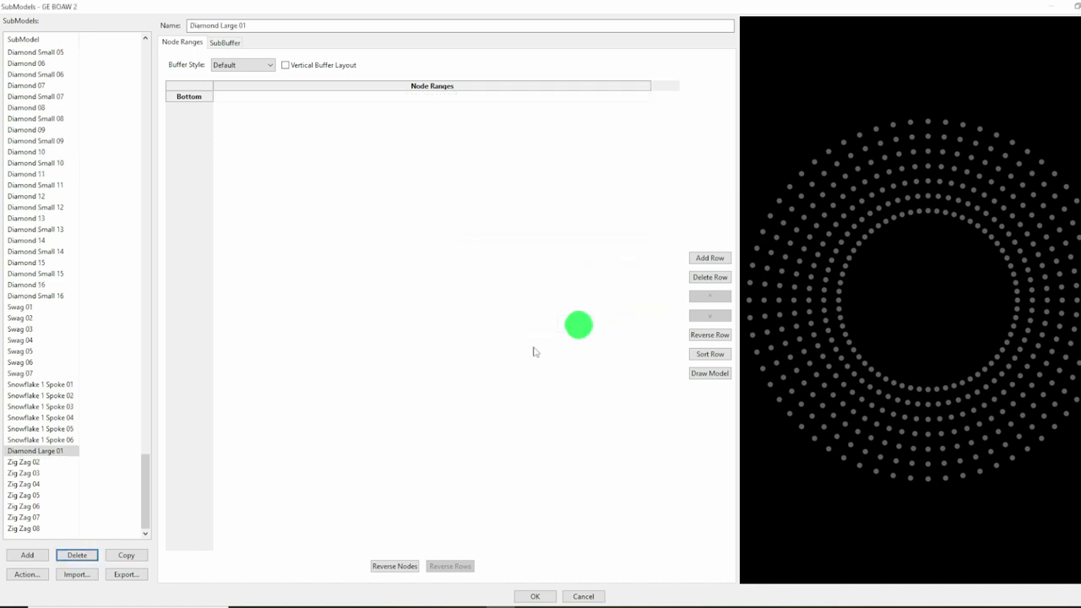
# Step: Delete the Zig Zag 02 submodel and close the submodel editor, keeping the changes
pyautogui.click(48, 463)
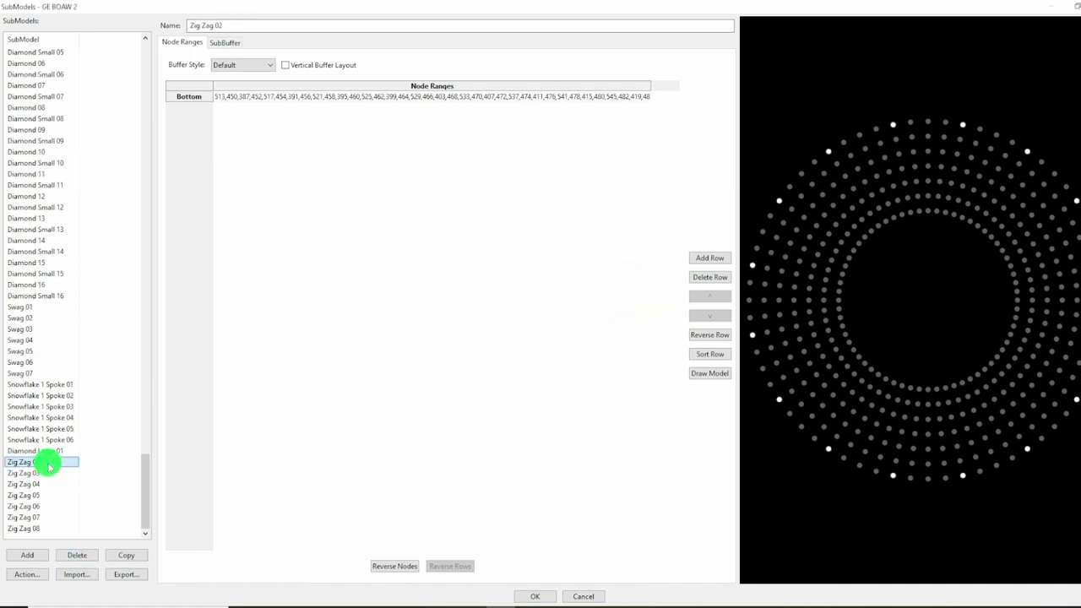
pyautogui.click(78, 554)
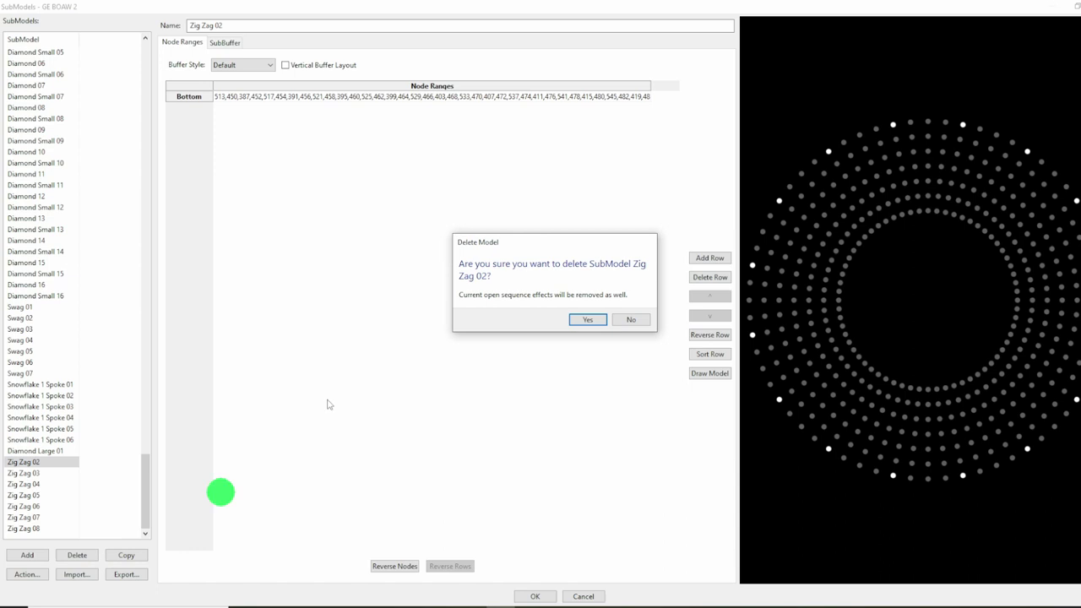
pyautogui.click(591, 319)
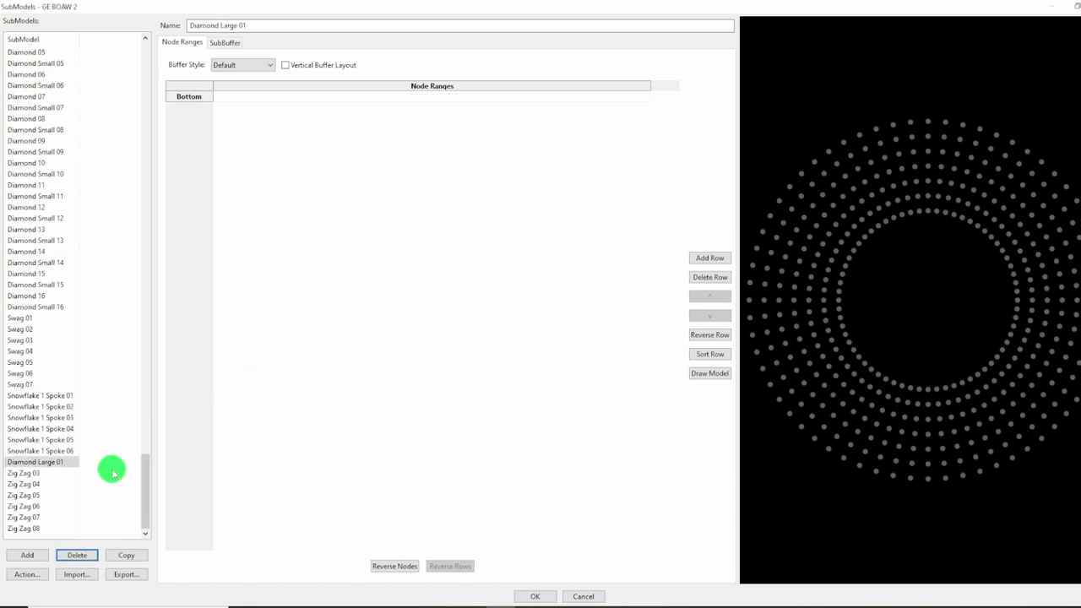
pyautogui.click(33, 475)
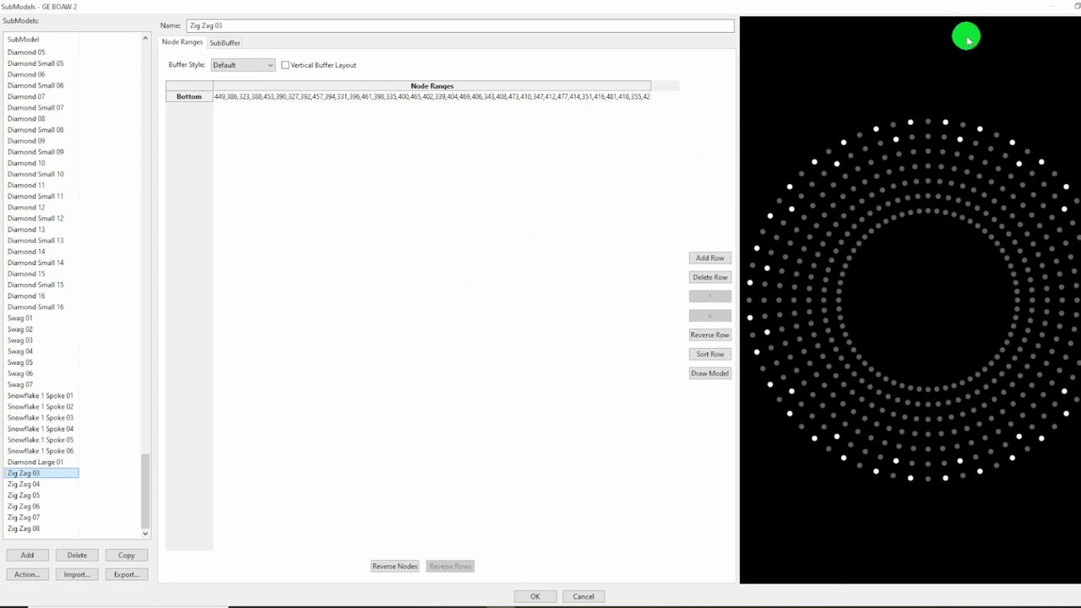
pyautogui.click(523, 319)
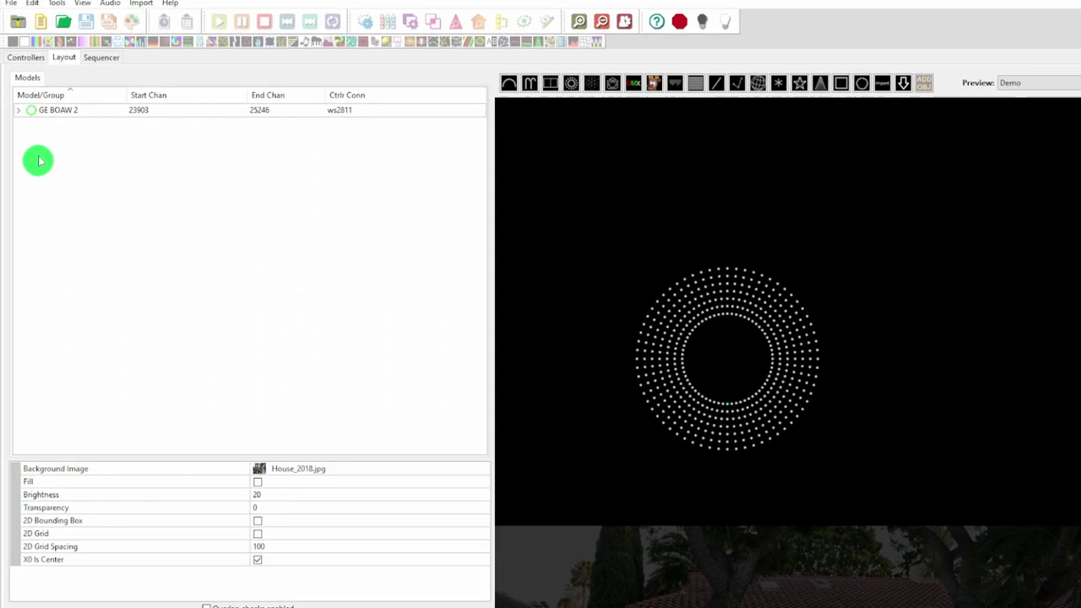
# Step: Expand GE BOAW 2 in the model list and select its Spoke Even submodel
pyautogui.click(27, 96)
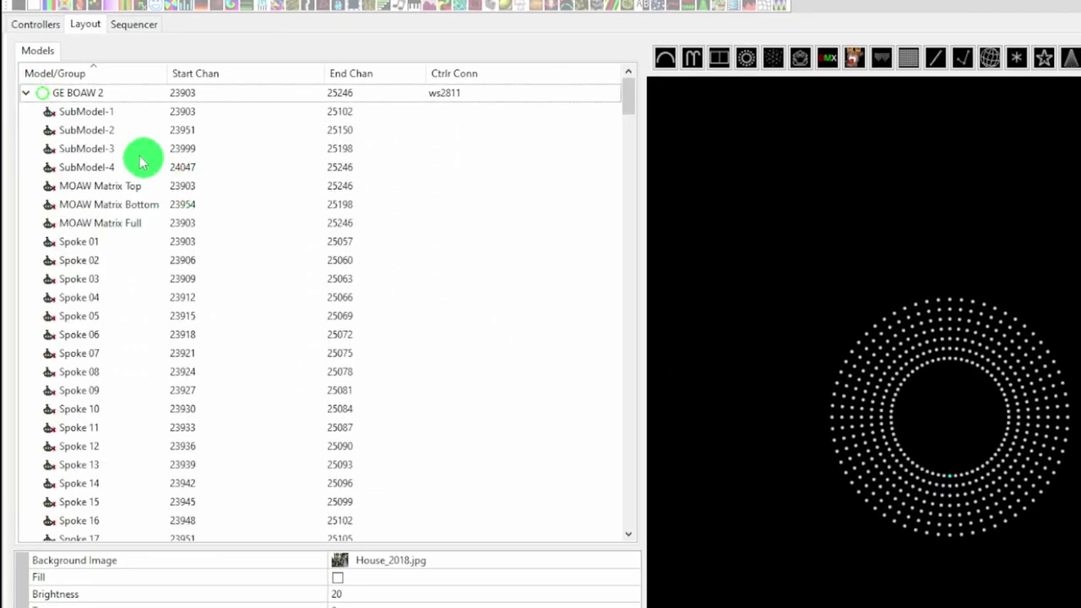
pyautogui.scroll(-20, 95, 315)
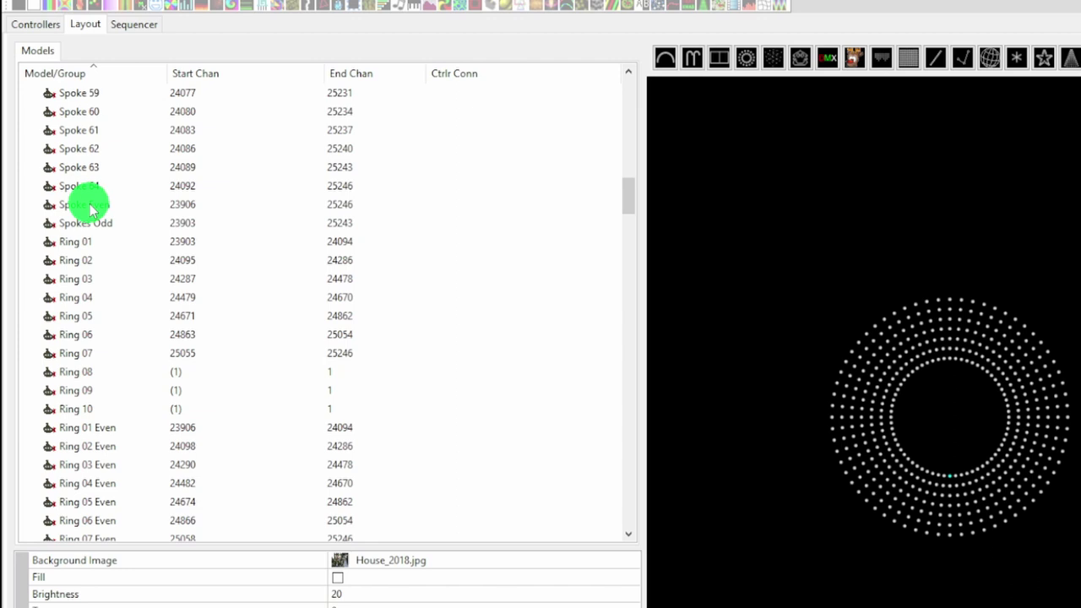
pyautogui.click(92, 207)
# Step: Create the group 'GE BOAW Even Spokes' from the Spoke Even submodel
pyautogui.rightClick(89, 208)
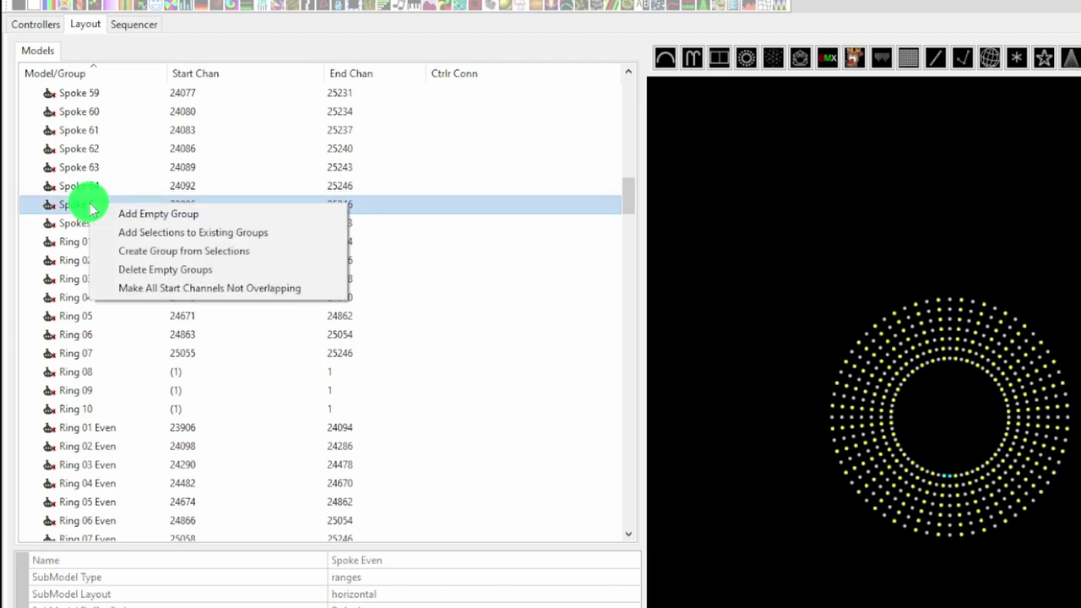
pyautogui.click(226, 258)
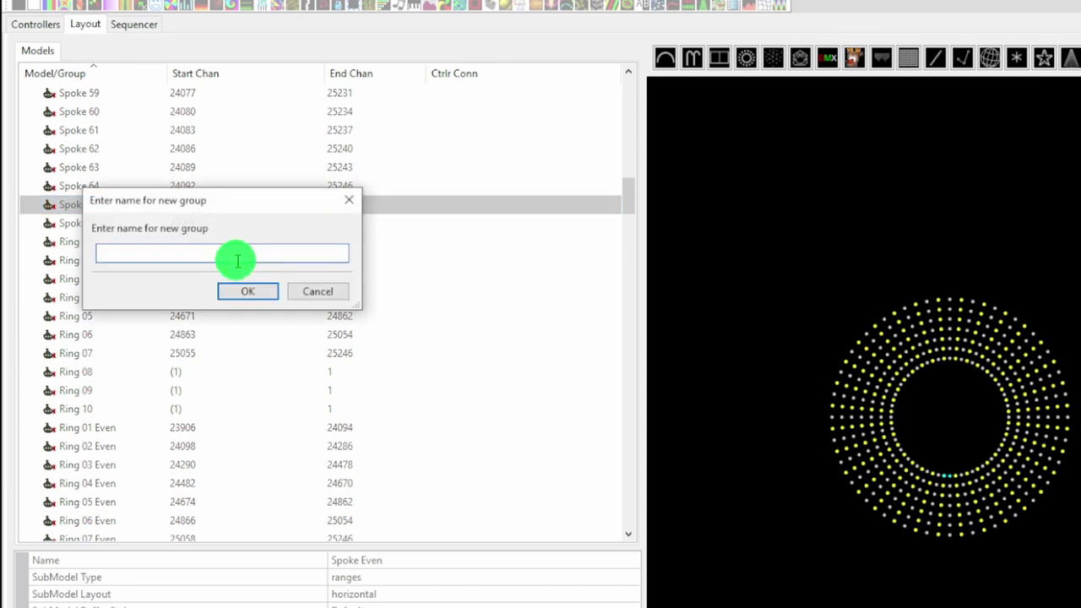
pyautogui.write('GE')
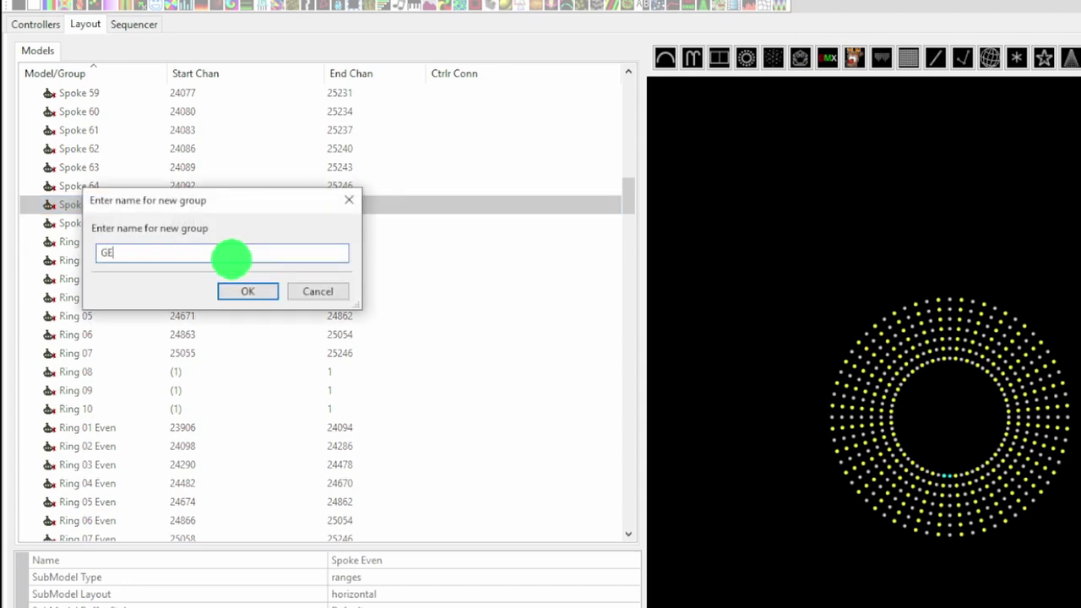
pyautogui.write(' BOAW Even Spokes')
pyautogui.click(267, 293)
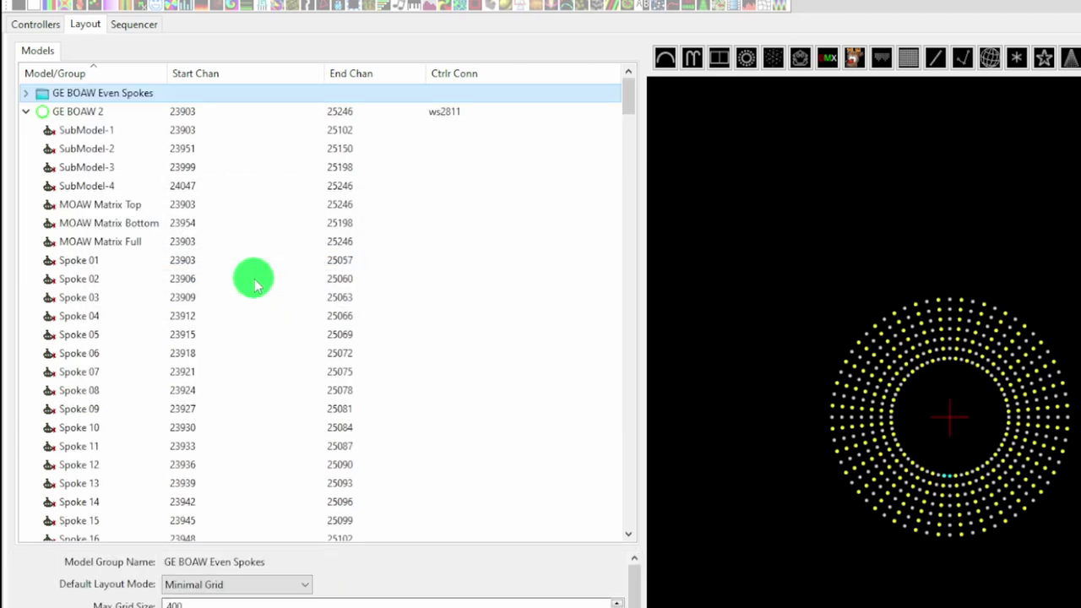
# Step: Create the group 'GE BOAW Odd Spokes' from the Spokes Odd submodel
pyautogui.scroll(-6, 211, 285)
pyautogui.scroll(-13, 211, 287)
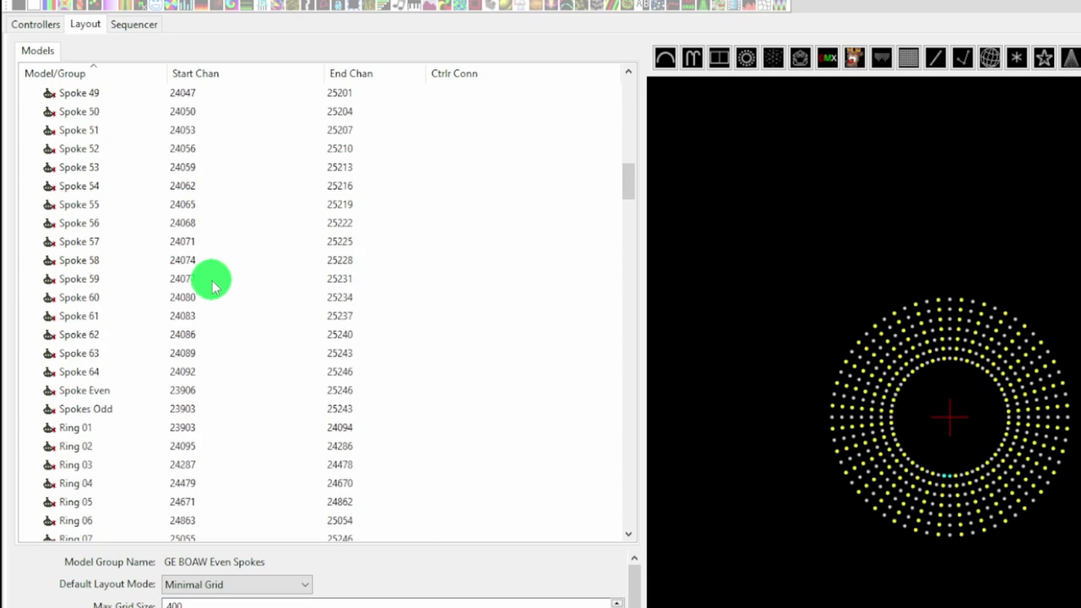
pyautogui.scroll(-3, 211, 285)
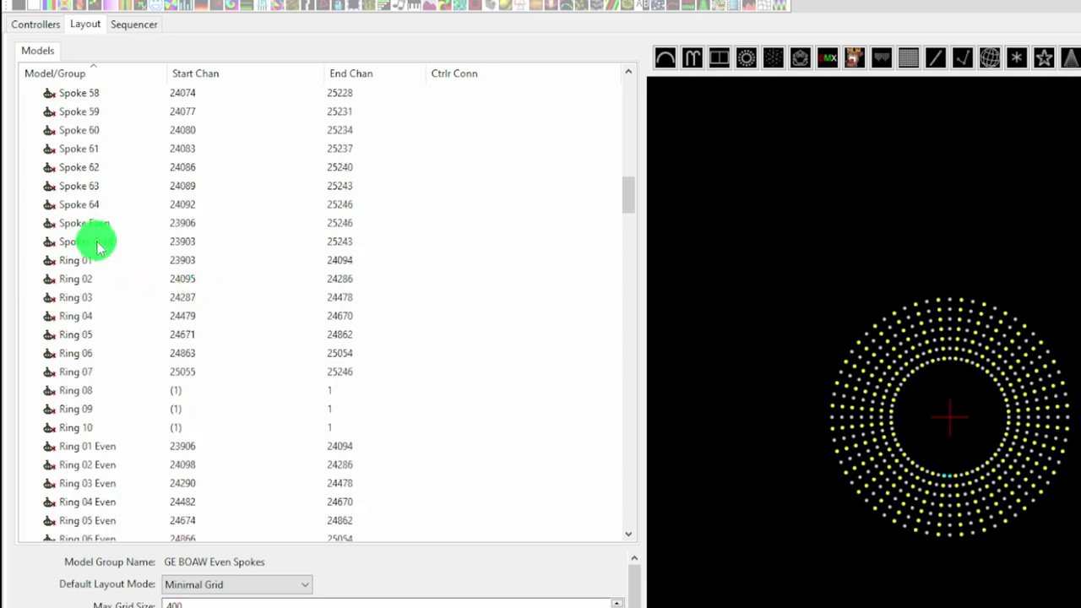
pyautogui.rightClick(93, 241)
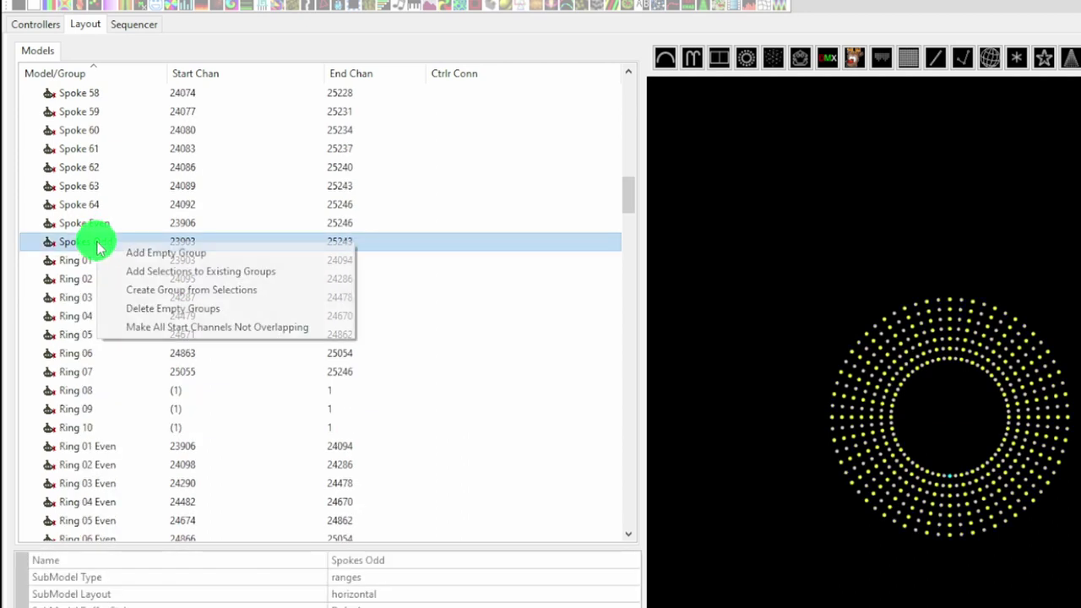
pyautogui.click(145, 289)
pyautogui.write('GE BOAW')
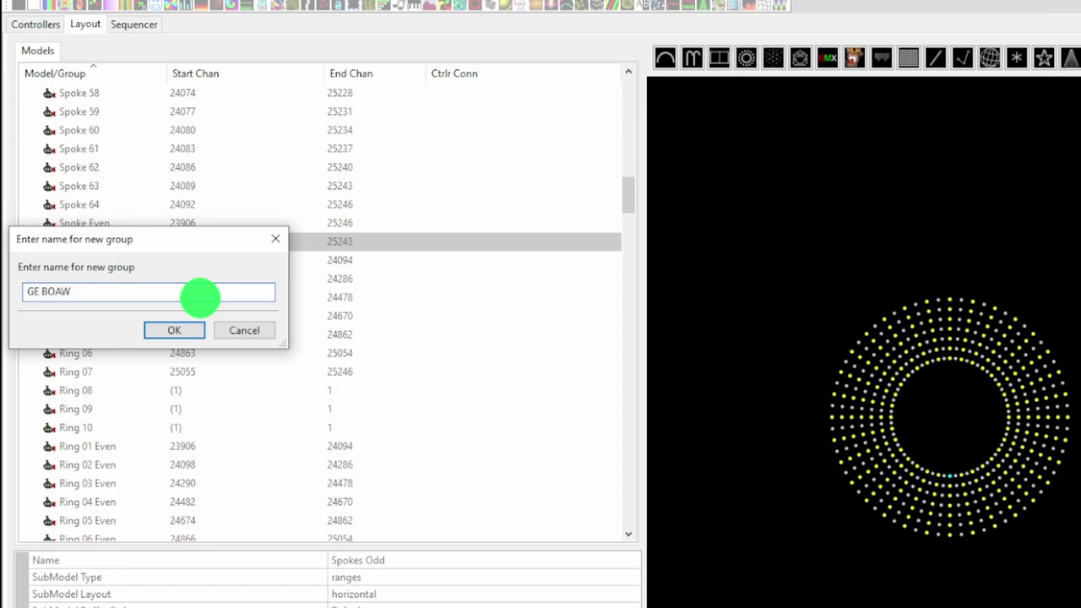
pyautogui.write(' Odd Spokes')
pyautogui.click(175, 330)
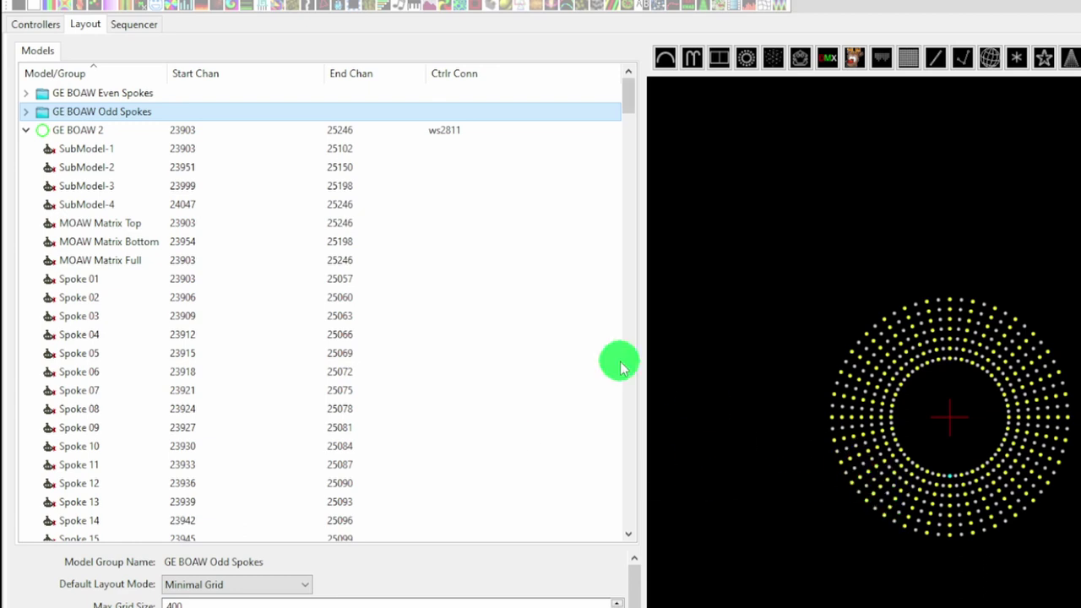
pyautogui.click(135, 95)
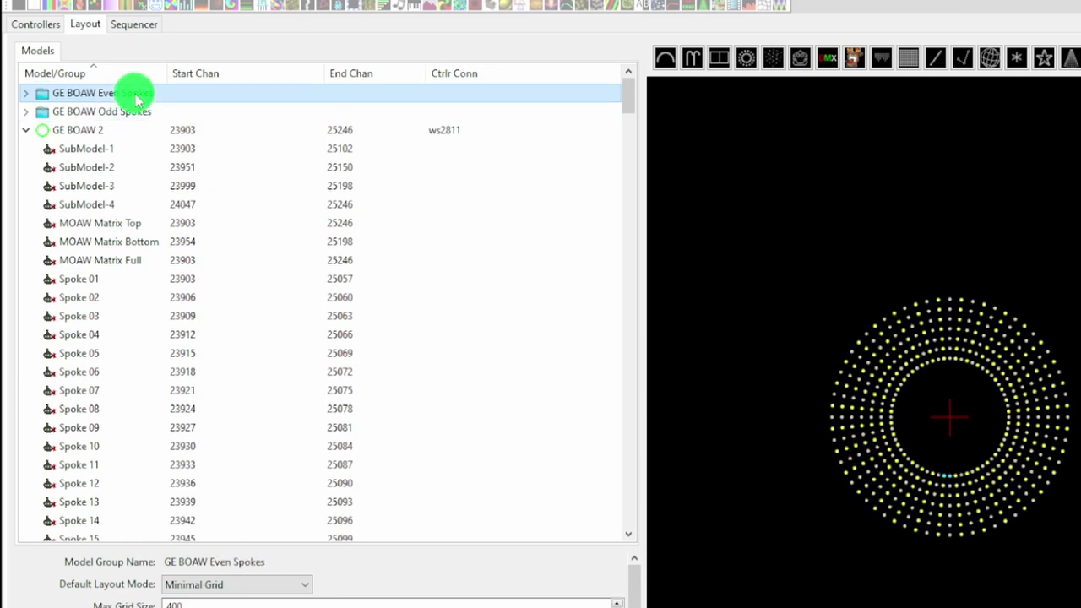
pyautogui.scroll(-20, 126, 279)
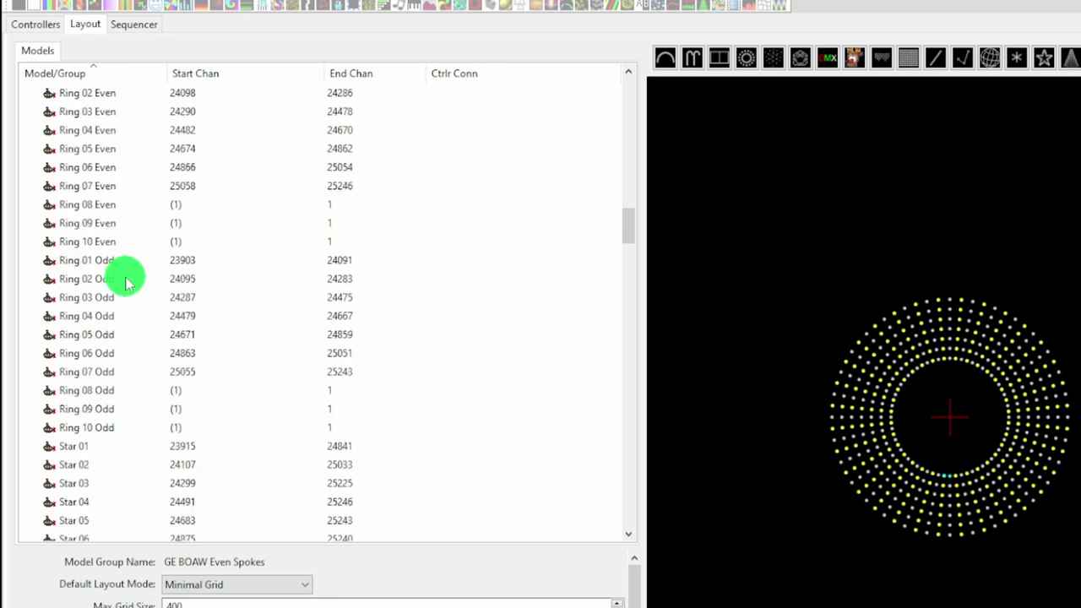
pyautogui.scroll(3, 113, 221)
pyautogui.scroll(-3, 115, 249)
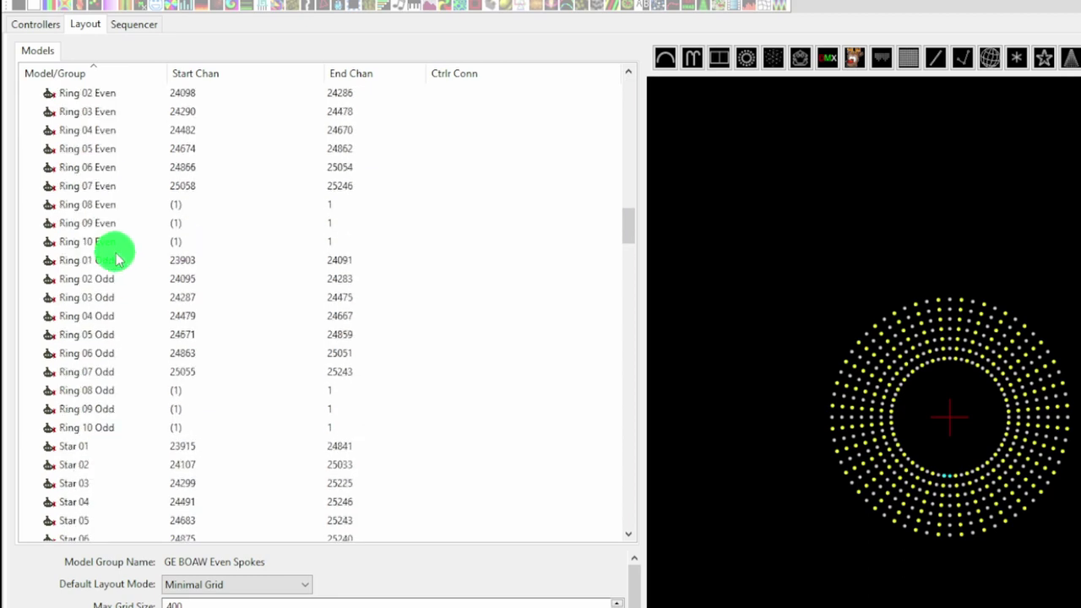
pyautogui.scroll(-5, 115, 258)
pyautogui.click(101, 314)
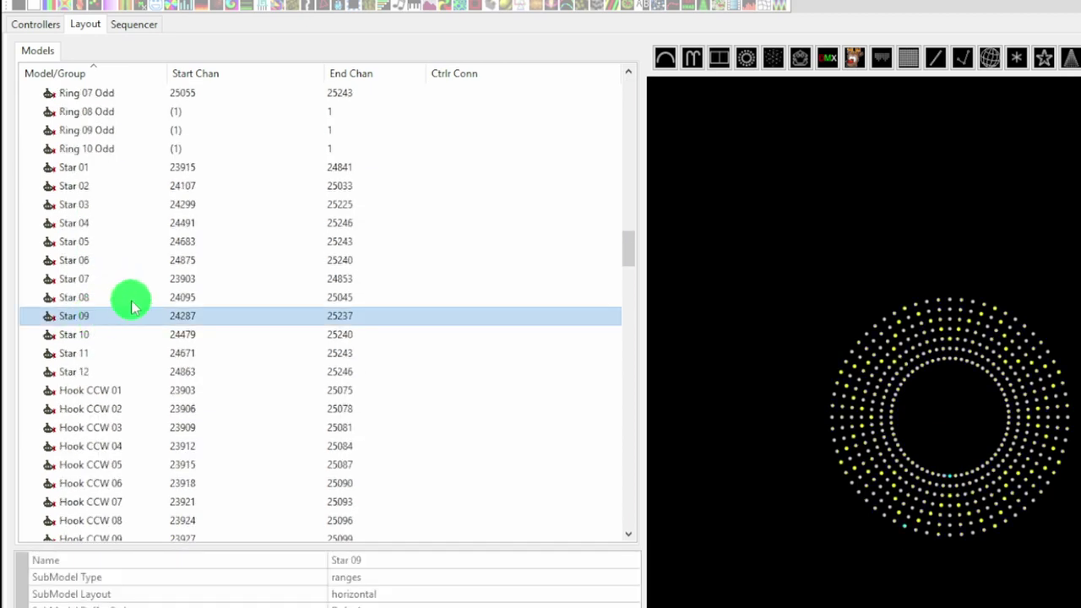
pyautogui.scroll(-4, 127, 305)
pyautogui.click(113, 314)
pyautogui.scroll(-4, 116, 321)
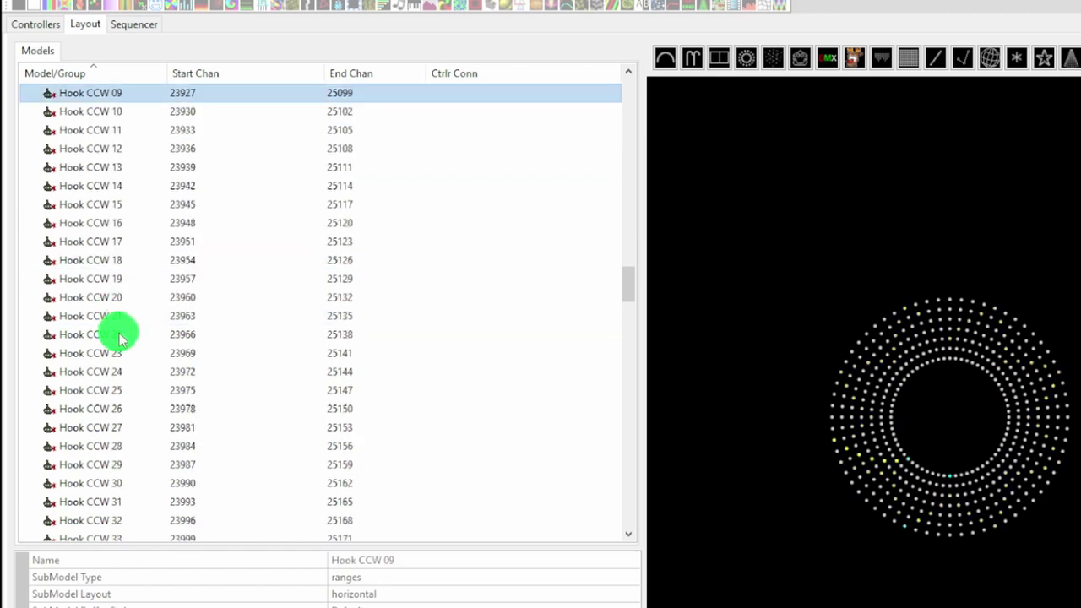
pyautogui.scroll(-6, 117, 333)
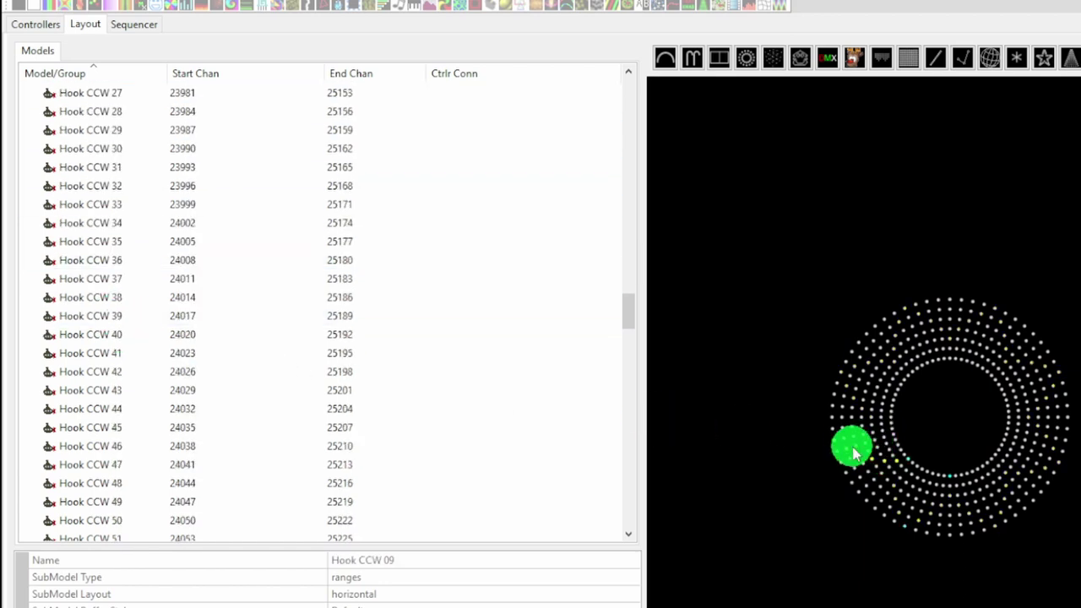
pyautogui.scroll(-9, 338, 381)
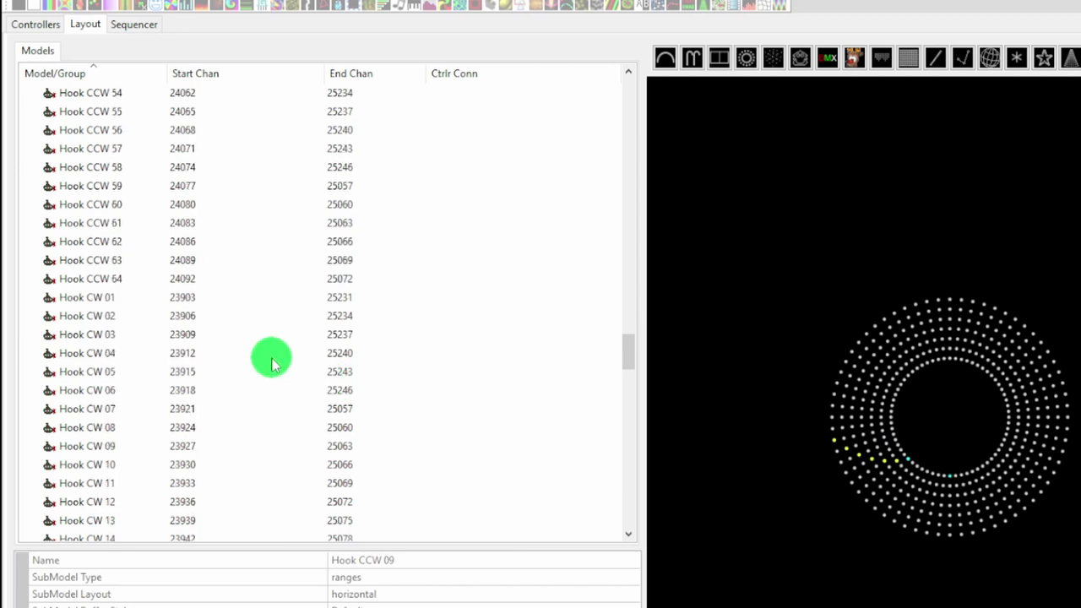
pyautogui.scroll(-20, 272, 361)
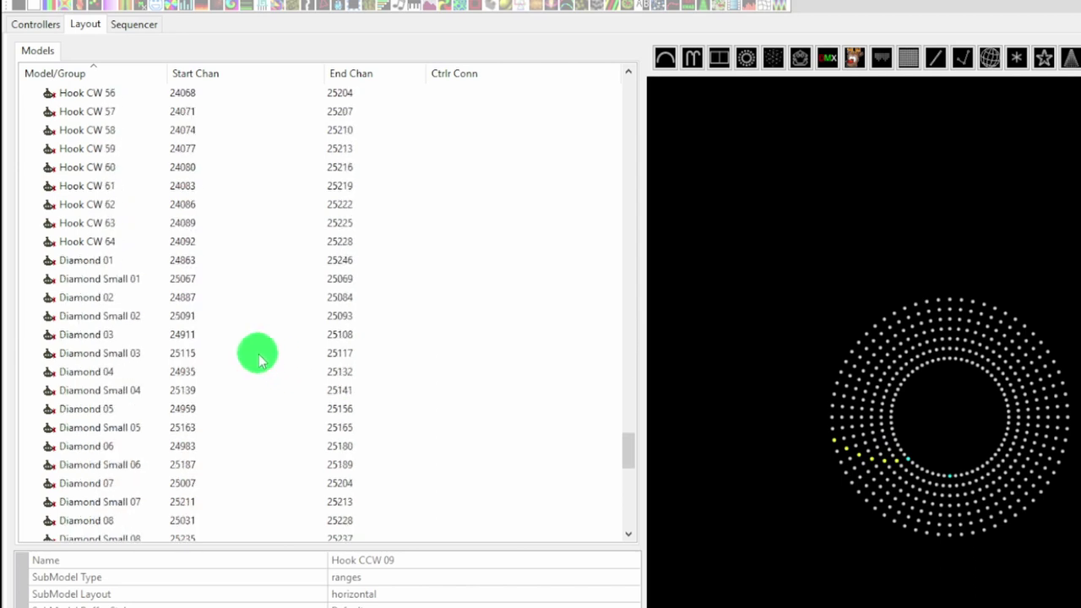
pyautogui.scroll(-6, 259, 359)
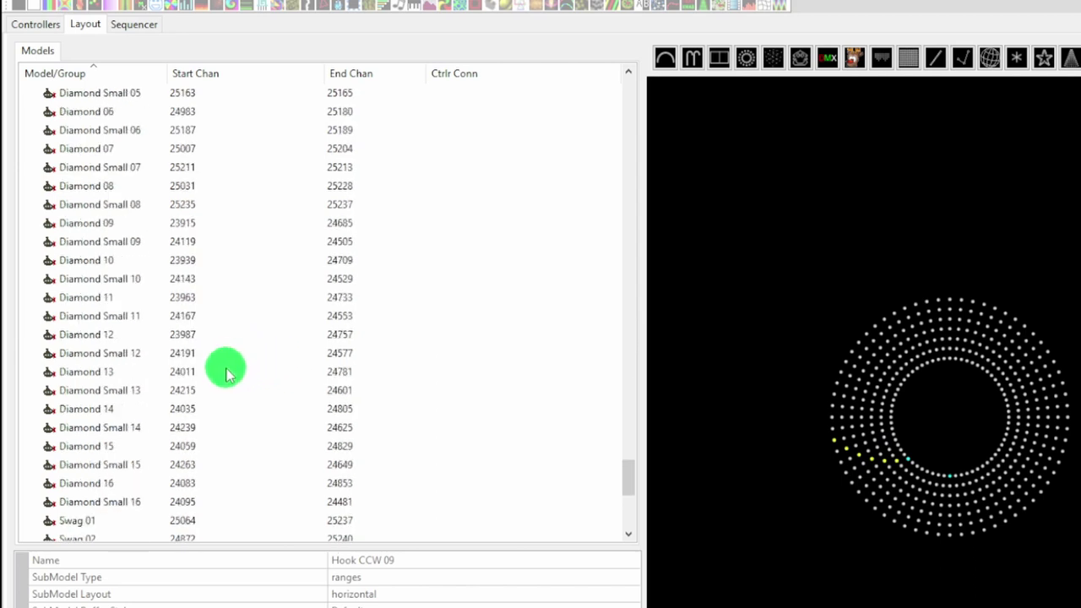
pyautogui.scroll(20, 227, 372)
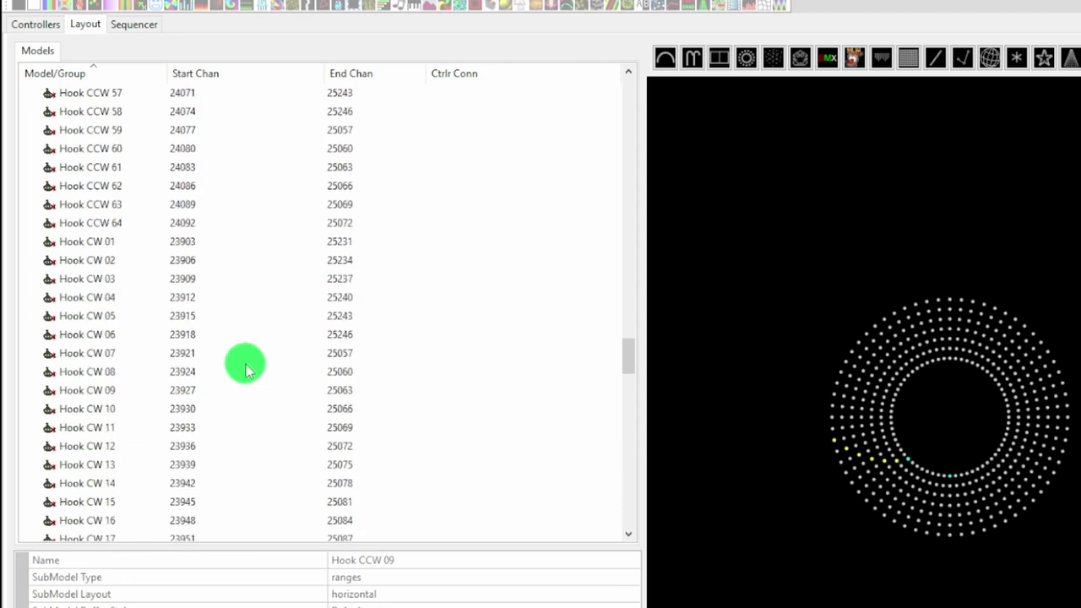
pyautogui.scroll(7, 245, 363)
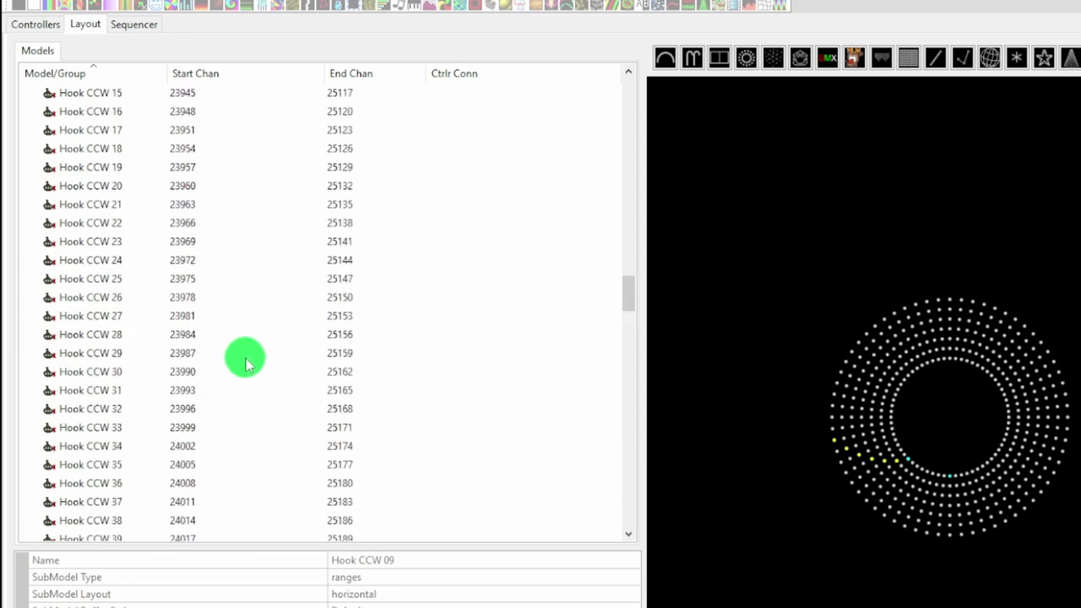